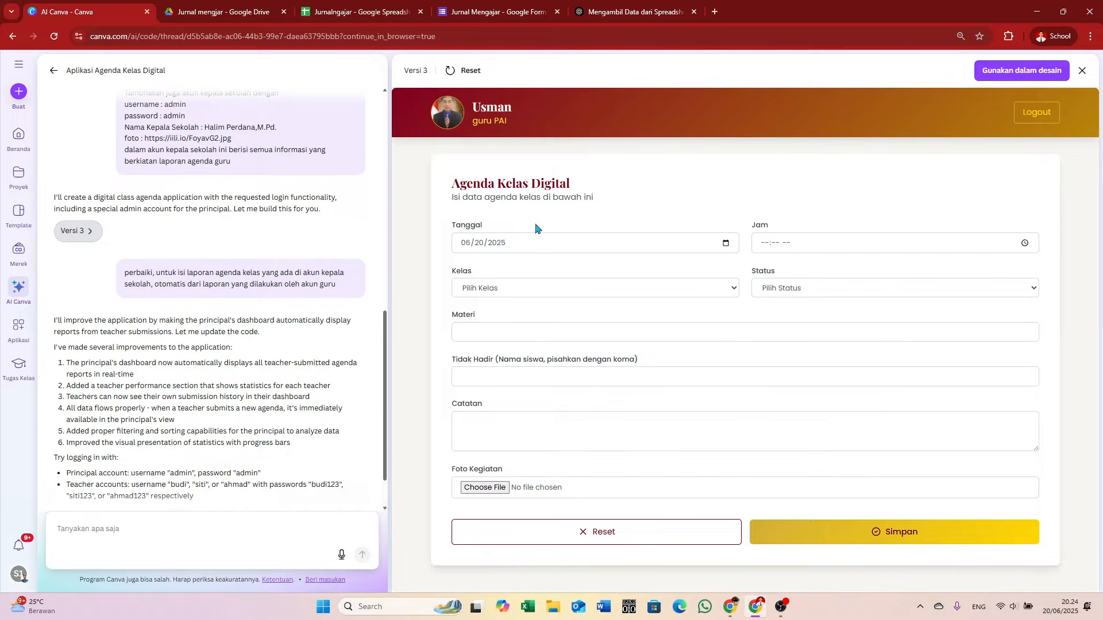
# Review the teacher accounts on the identiasguru sheet and the entries on the JurnalMengajar sheet of the Jurnalngajar spreadsheet.
pyautogui.click(372, 12)
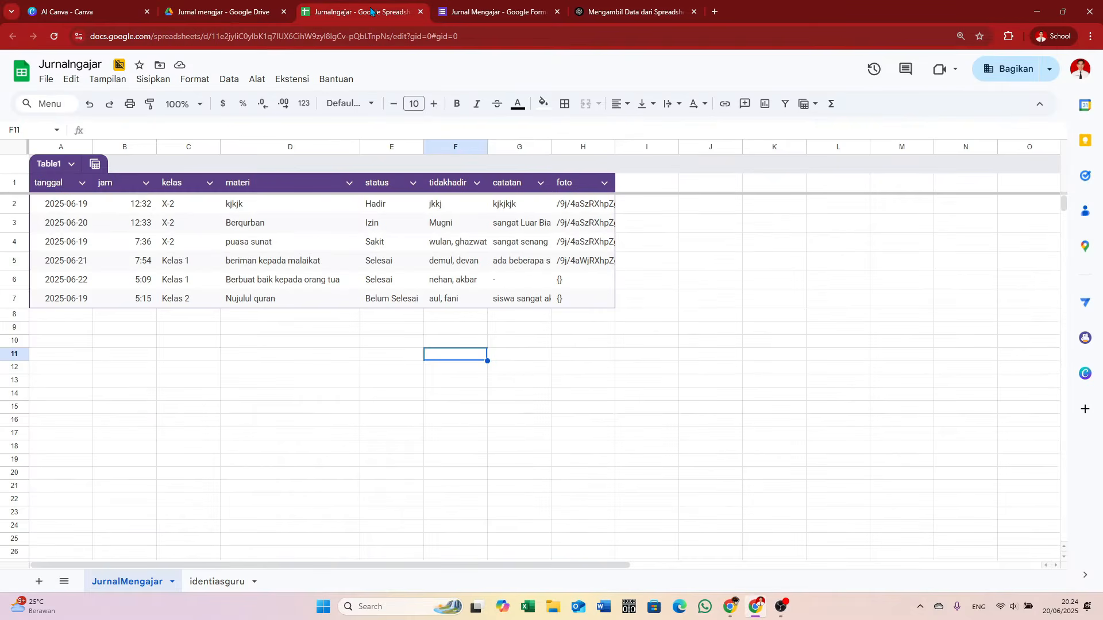
pyautogui.click(222, 583)
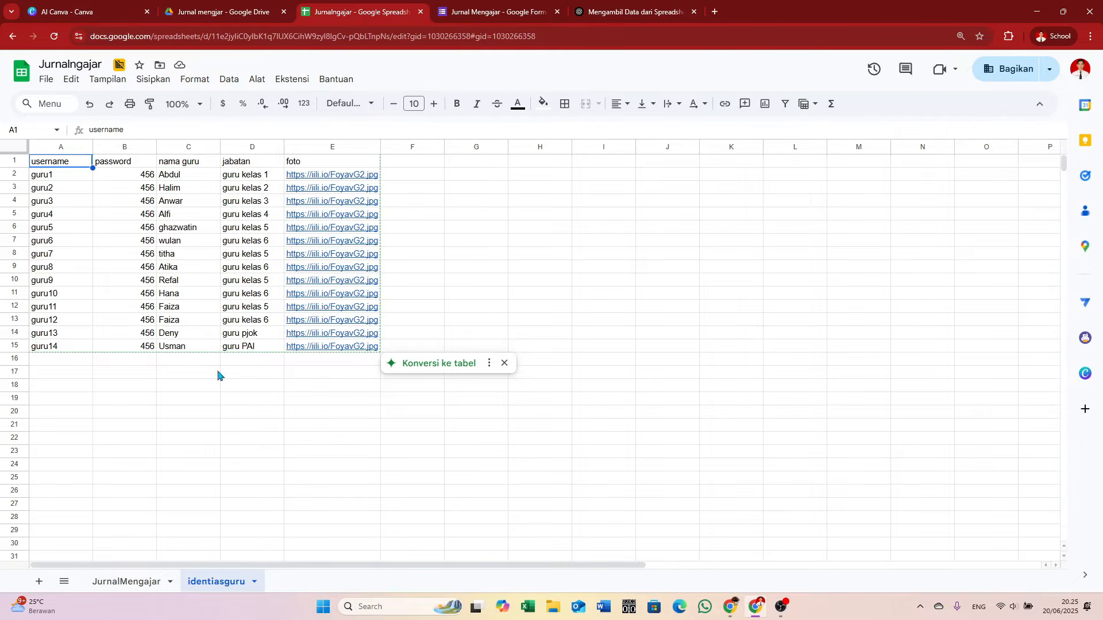
pyautogui.click(131, 583)
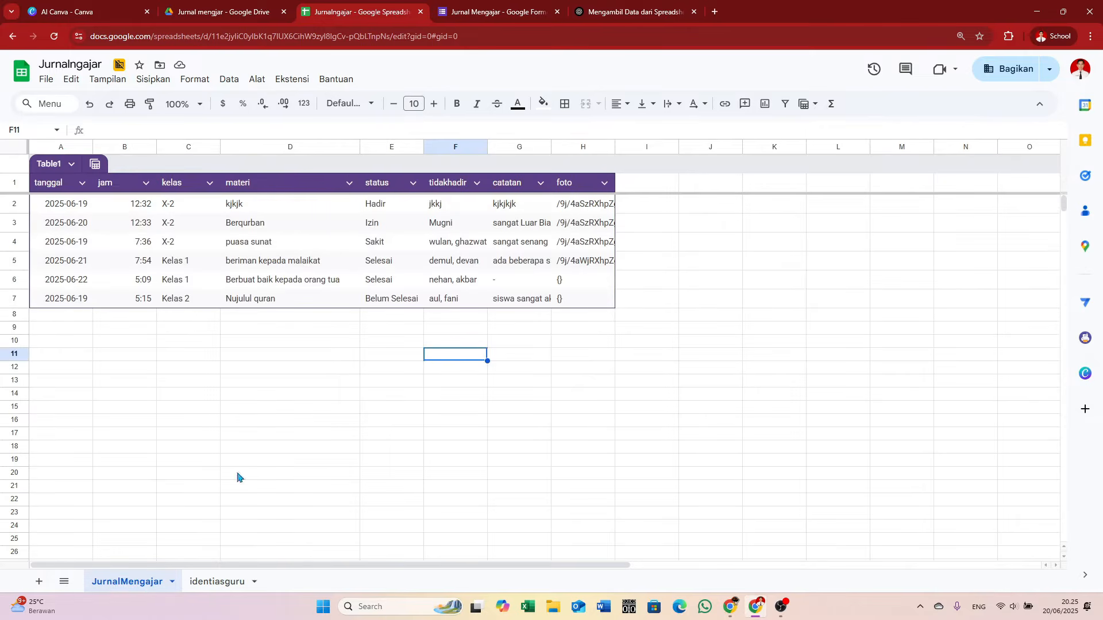
pyautogui.click(98, 10)
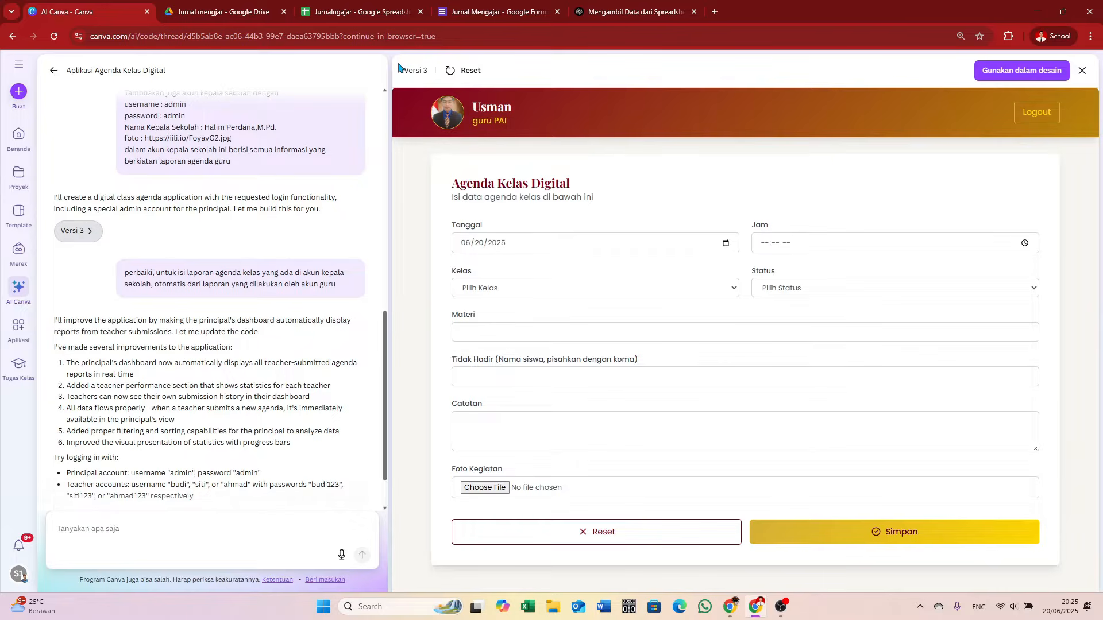
# Select the journal records A2:H7 on the JurnalMengajar sheet and switch back to the Canva class agenda app.
pyautogui.click(371, 14)
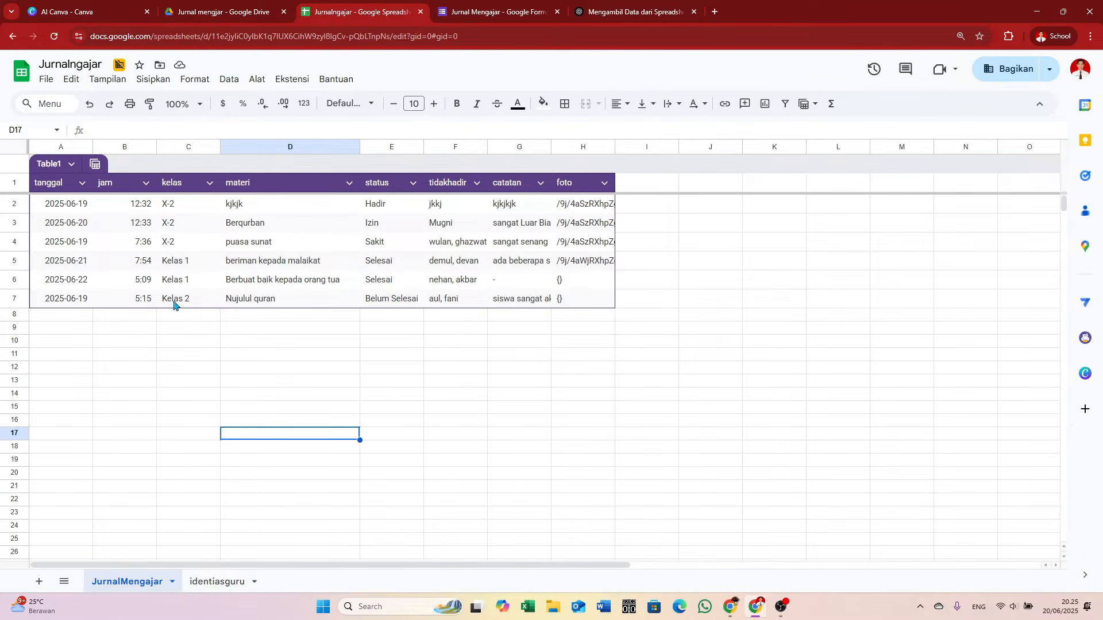
pyautogui.click(70, 207)
pyautogui.moveTo(70, 207); pyautogui.dragTo(592, 307)
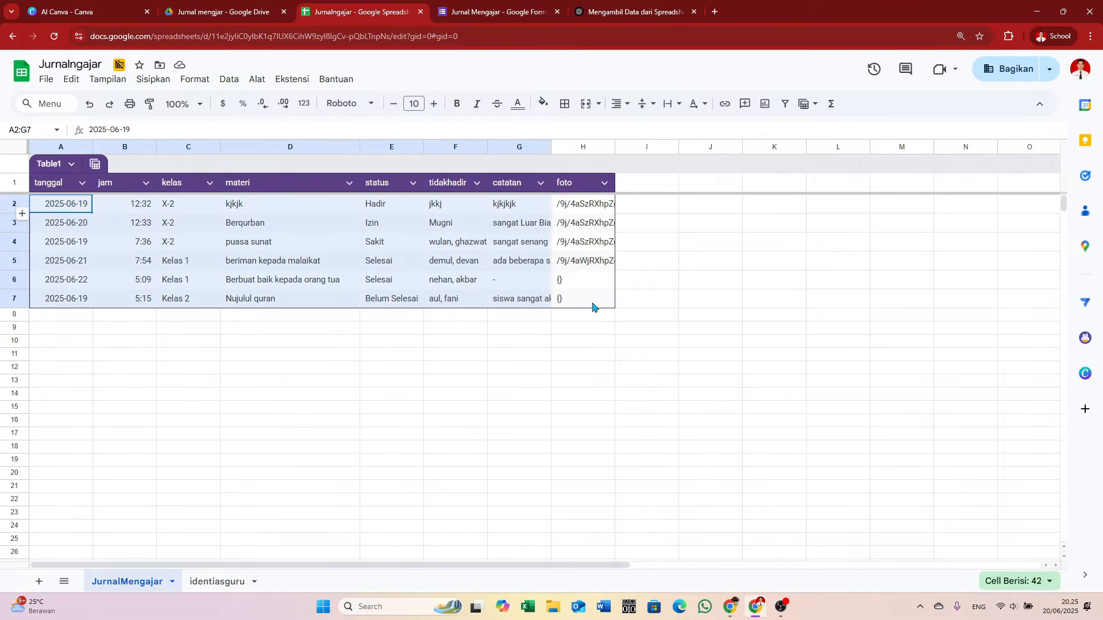
pyautogui.hotkey('ctrl', '1')
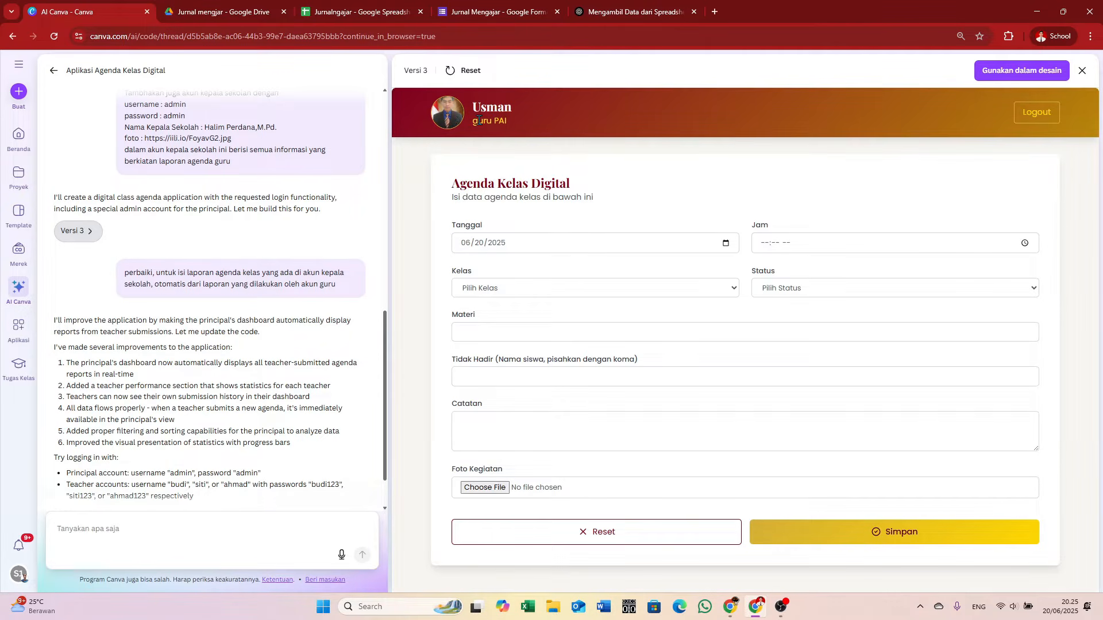
# Highlight the teacher's name in the Canva app header and compare it with the identiasguru and JurnalMengajar sheets in the spreadsheet.
pyautogui.moveTo(472, 109); pyautogui.dragTo(512, 107)
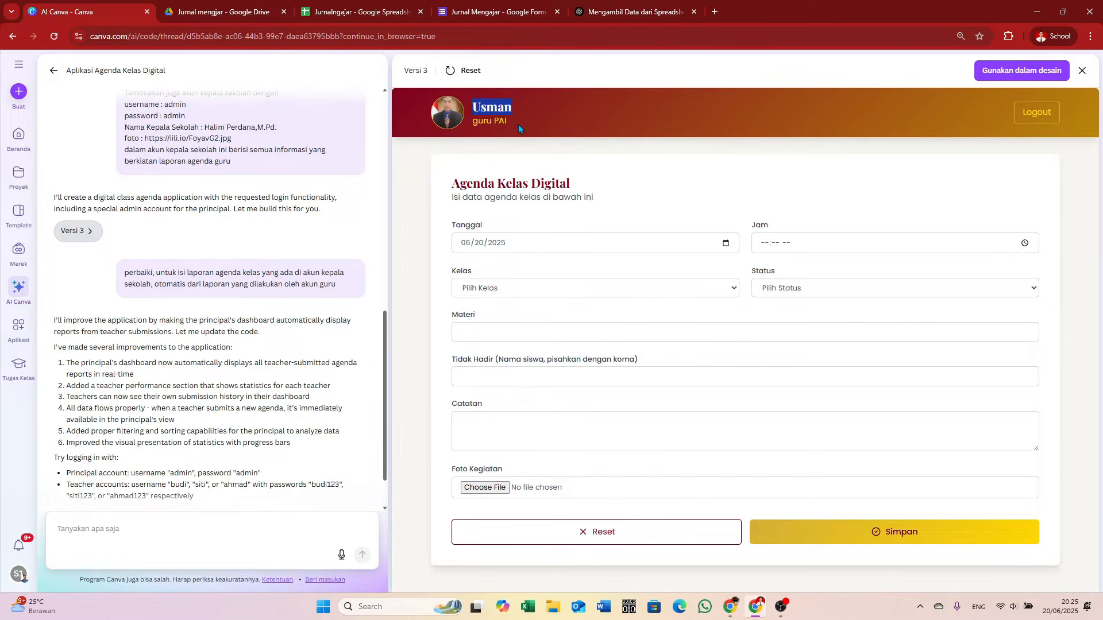
pyautogui.click(383, 16)
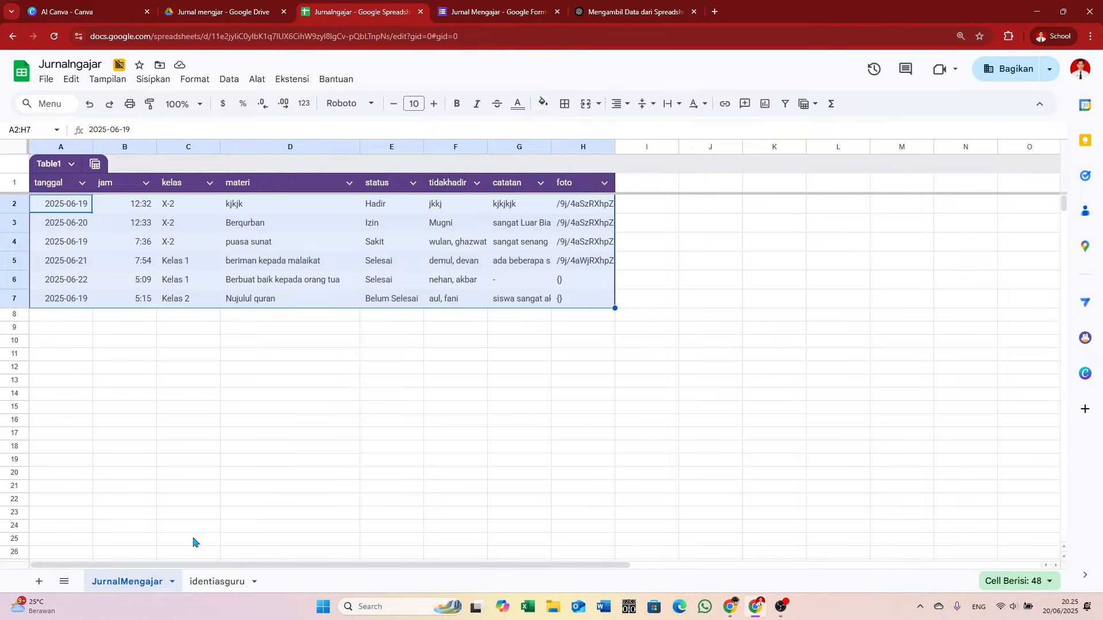
pyautogui.click(223, 583)
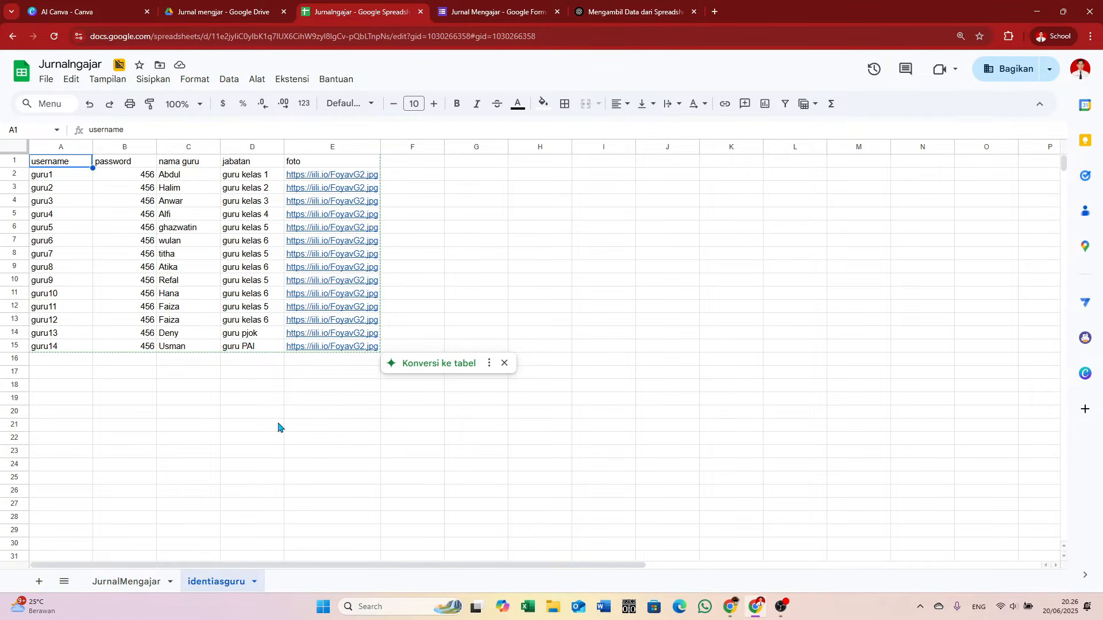
pyautogui.click(134, 583)
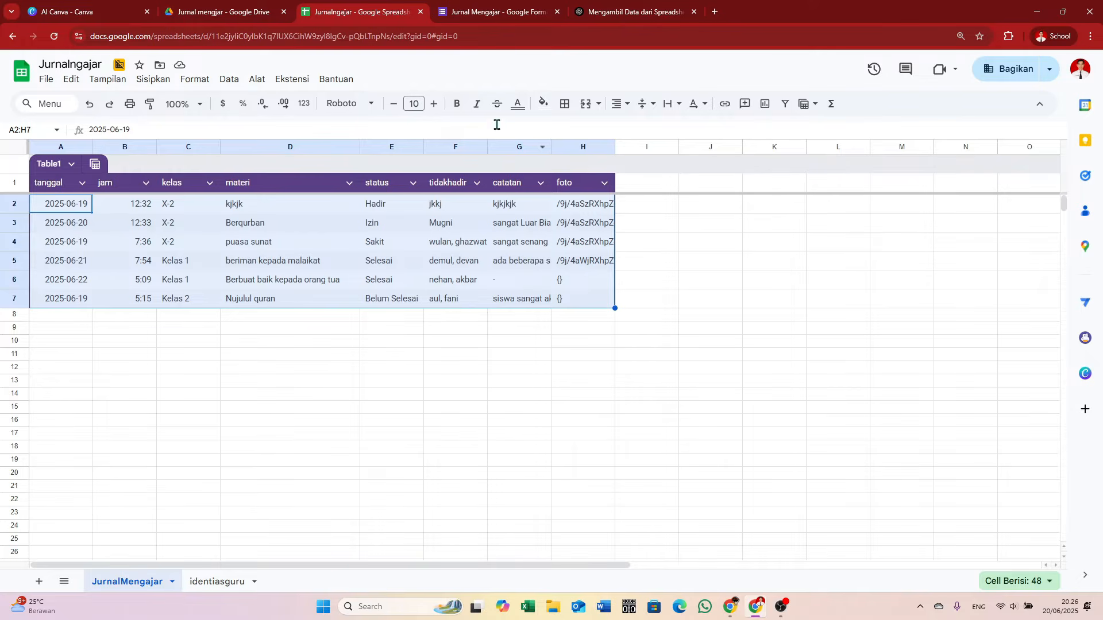
# Examine the questions of the Jurnal Mengajar form in Google Forms, from tanggal through catatan.
pyautogui.click(496, 11)
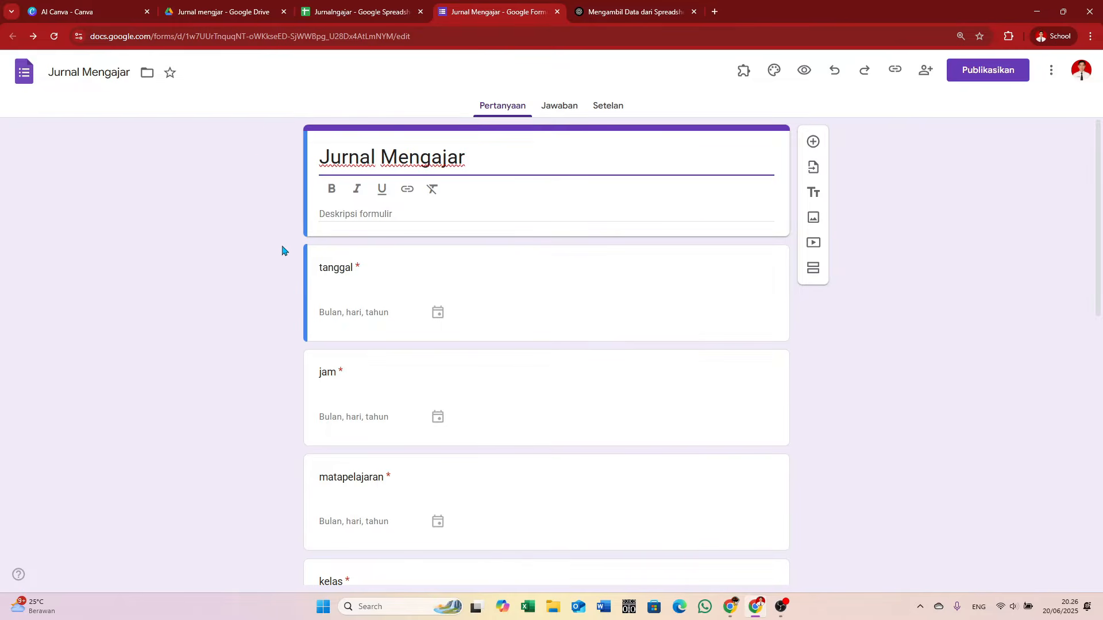
pyautogui.scroll(-2, 280, 244)
pyautogui.scroll(1, 279, 244)
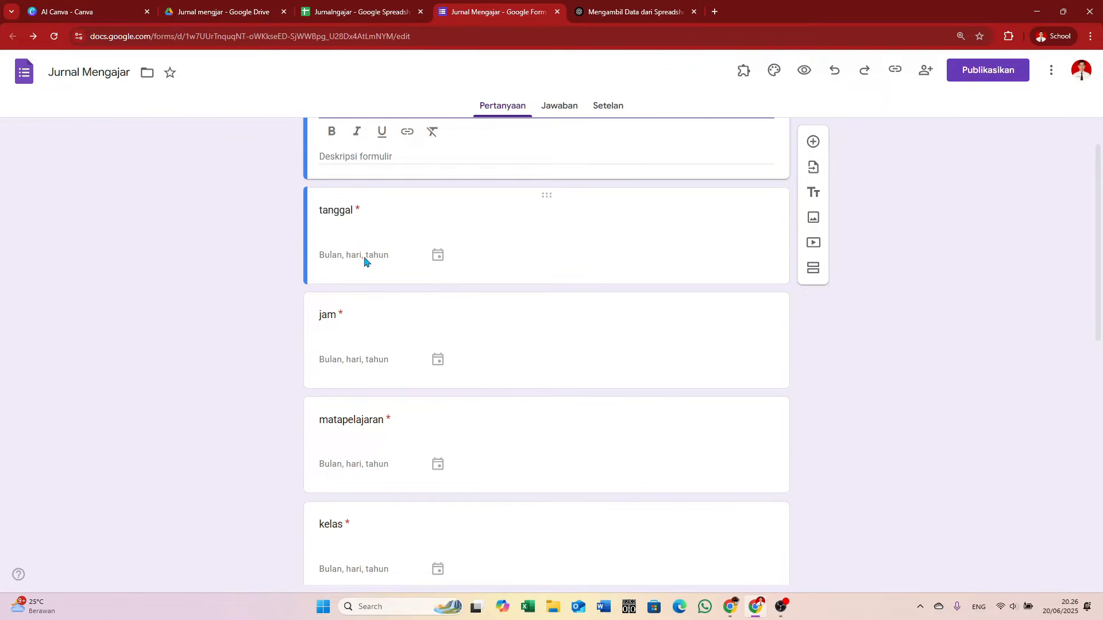
pyautogui.click(341, 214)
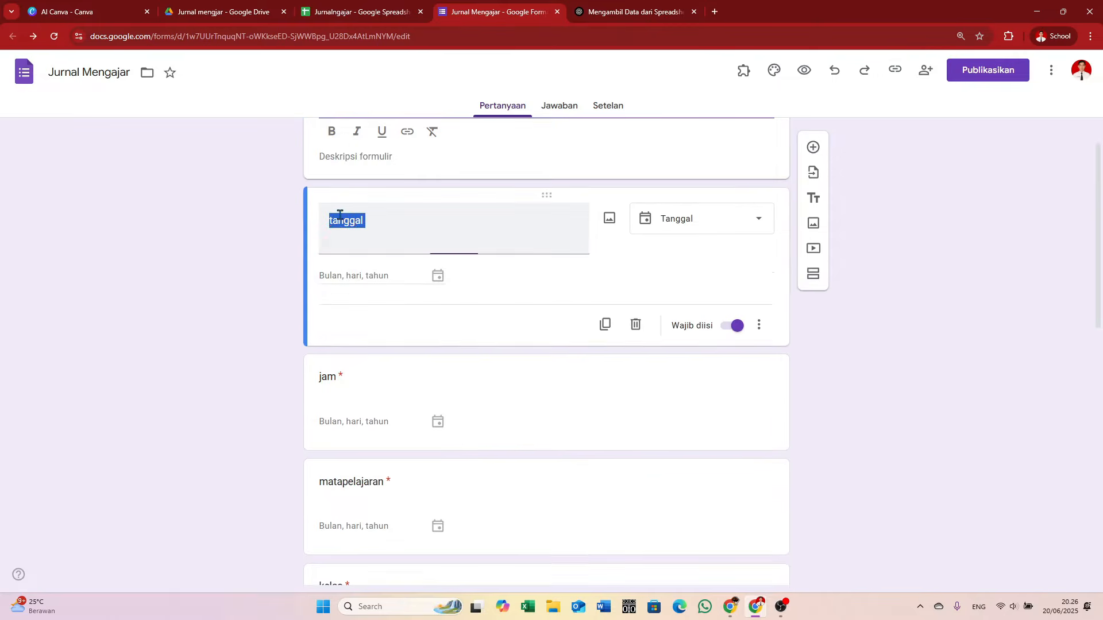
pyautogui.click(347, 410)
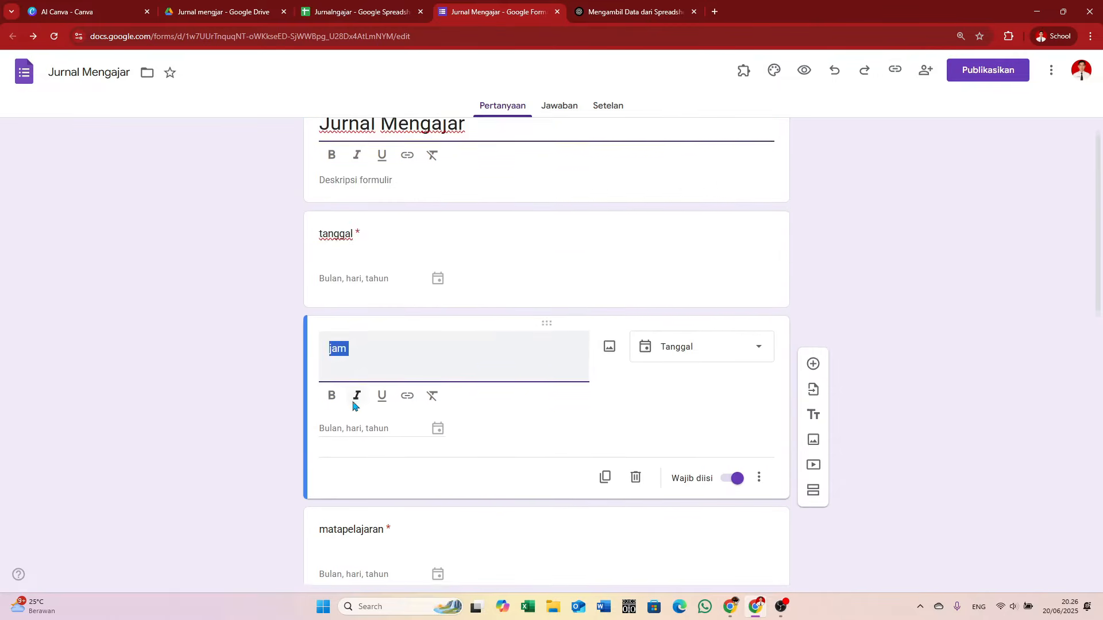
pyautogui.scroll(-4, 352, 374)
pyautogui.click(356, 306)
pyautogui.scroll(-2, 357, 314)
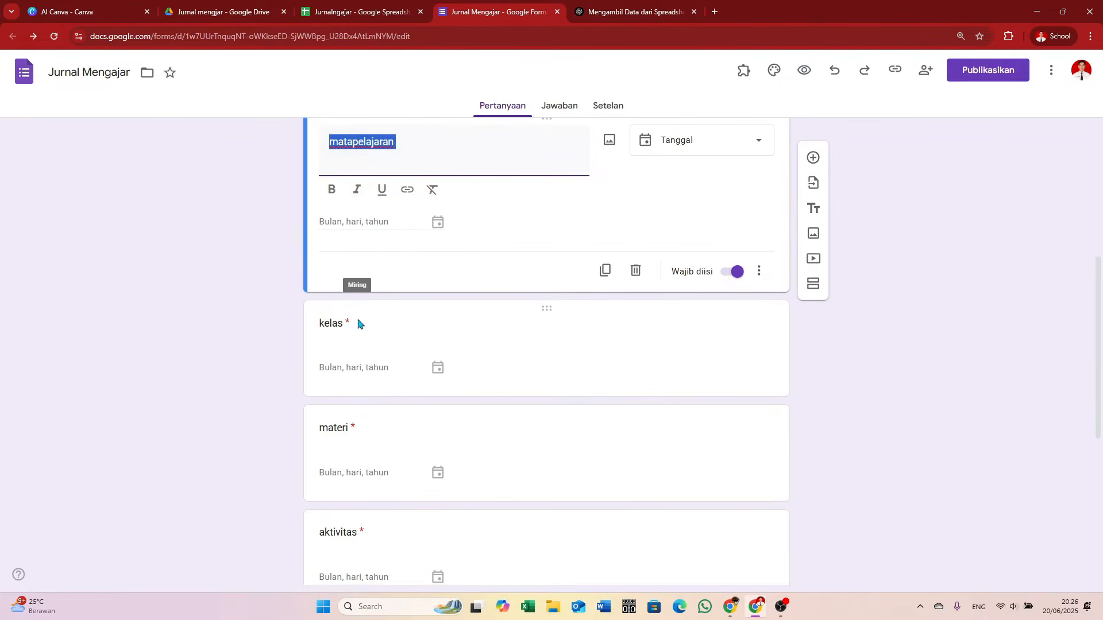
pyautogui.click(347, 323)
pyautogui.click(352, 452)
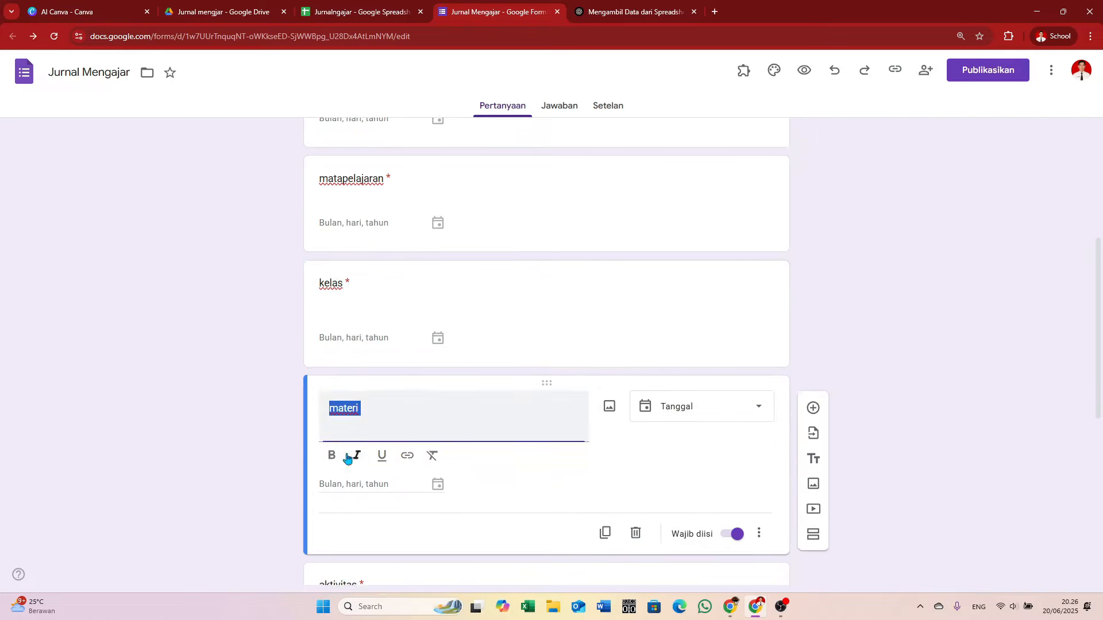
pyautogui.scroll(-5, 379, 414)
pyautogui.click(347, 302)
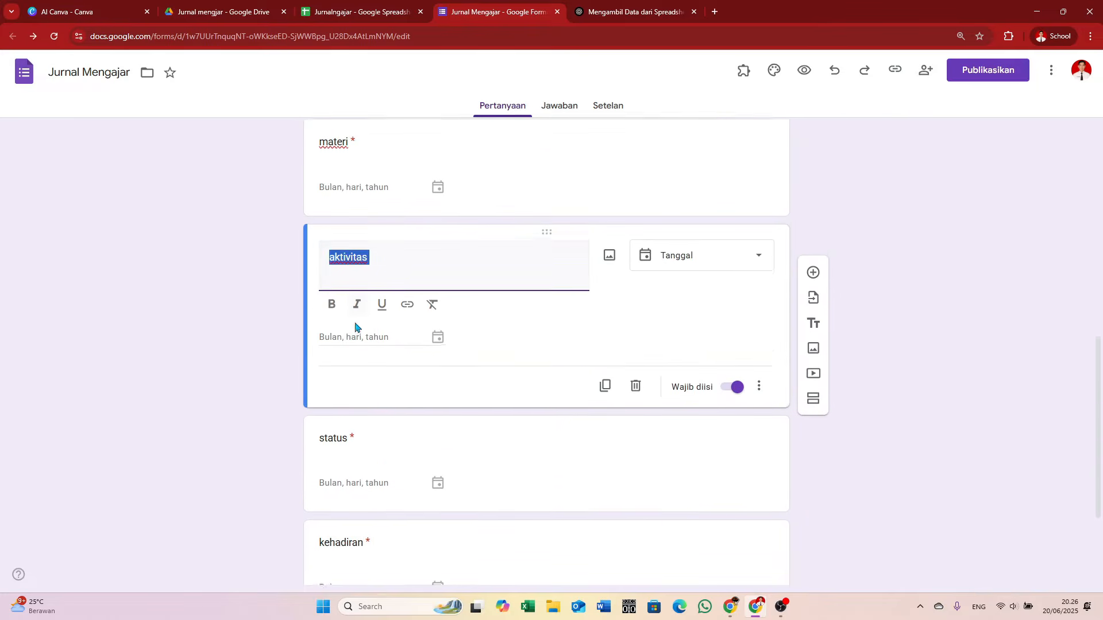
pyautogui.scroll(-2, 354, 325)
pyautogui.click(345, 325)
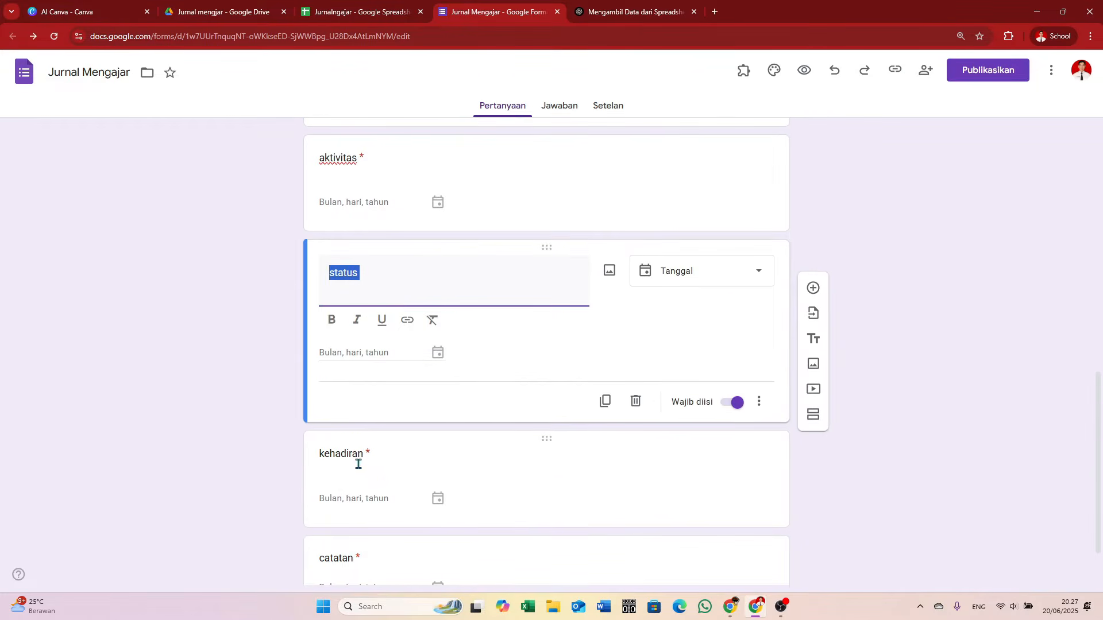
pyautogui.click(357, 457)
pyautogui.scroll(-2, 373, 458)
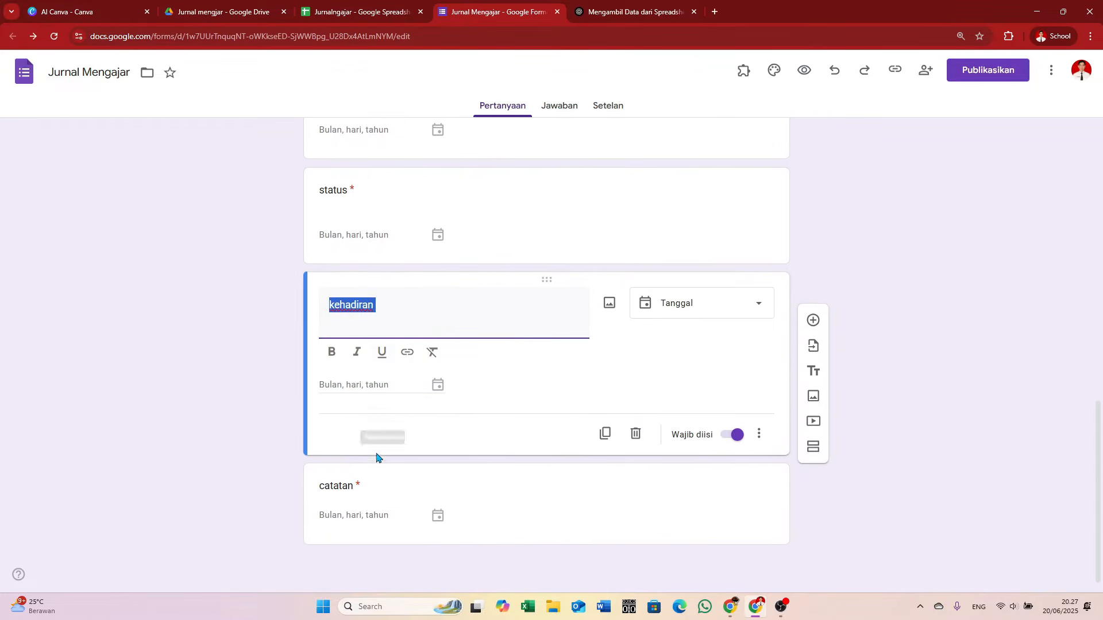
pyautogui.click(350, 486)
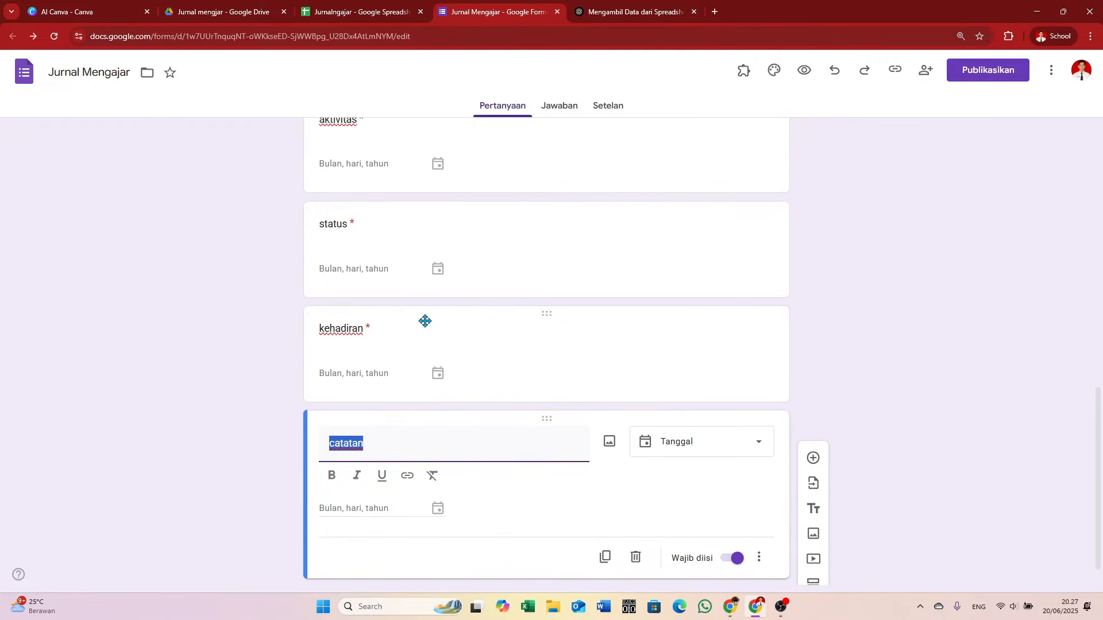
pyautogui.scroll(12, 426, 320)
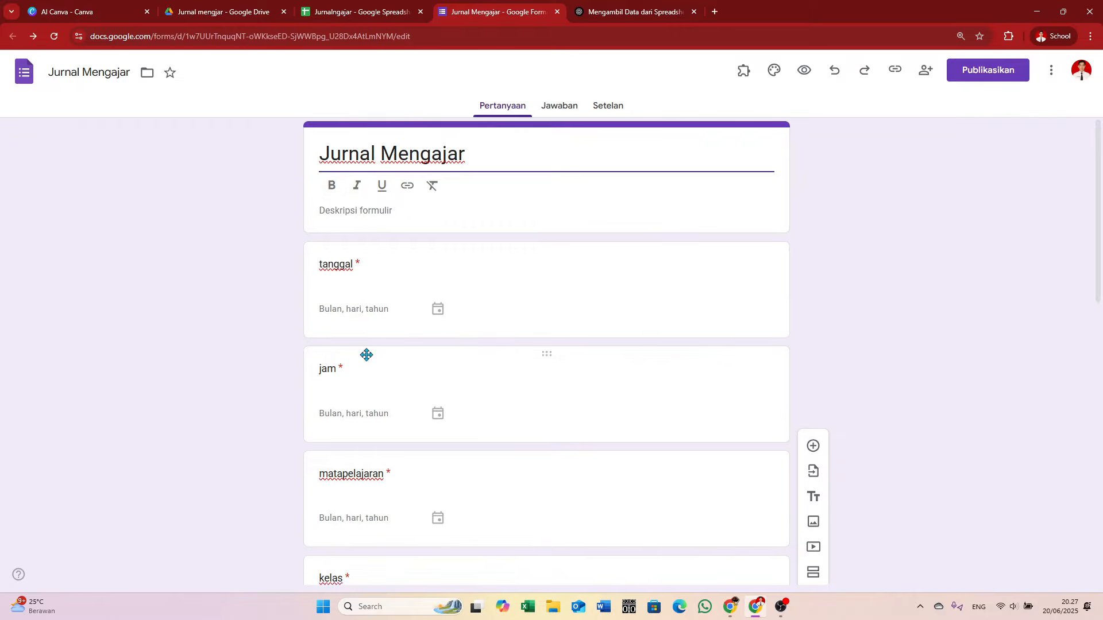
pyautogui.scroll(-10, 366, 355)
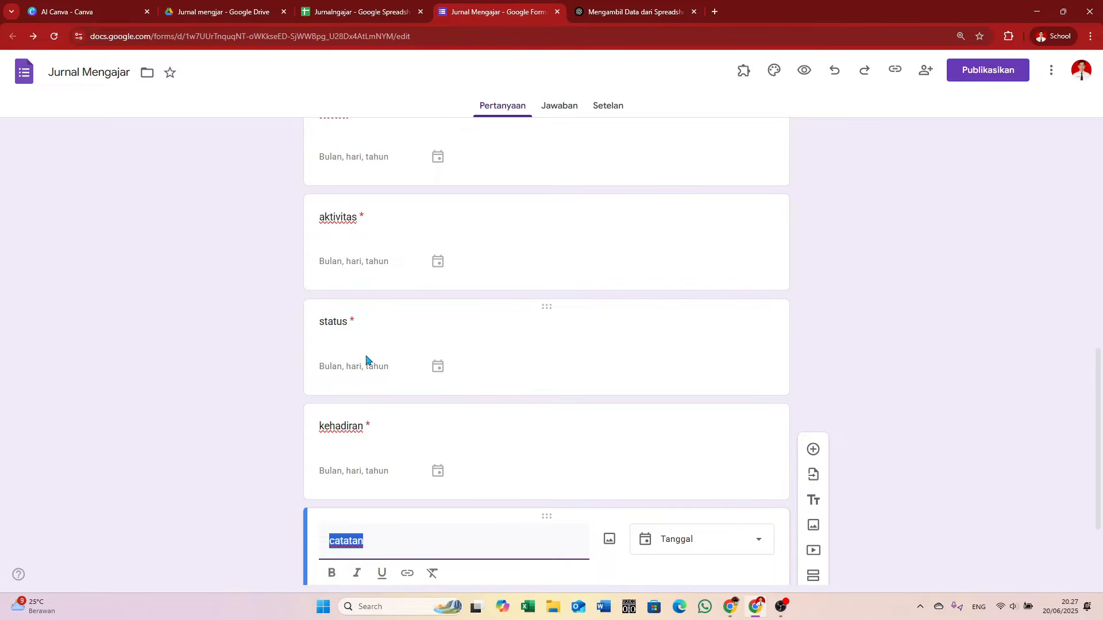
pyautogui.scroll(5, 367, 359)
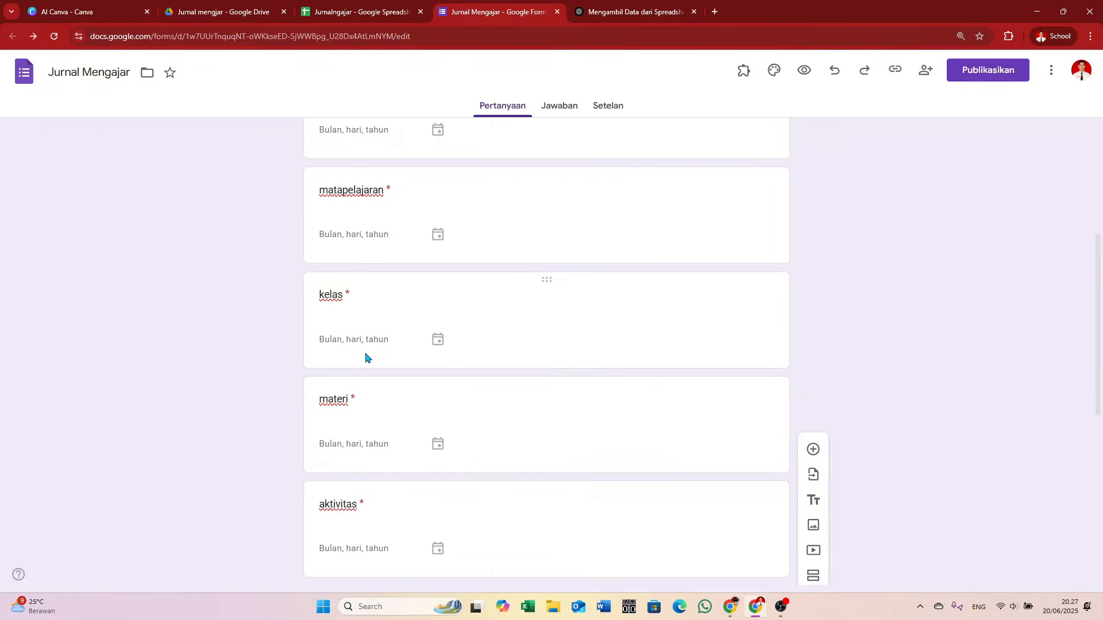
pyautogui.scroll(5, 365, 356)
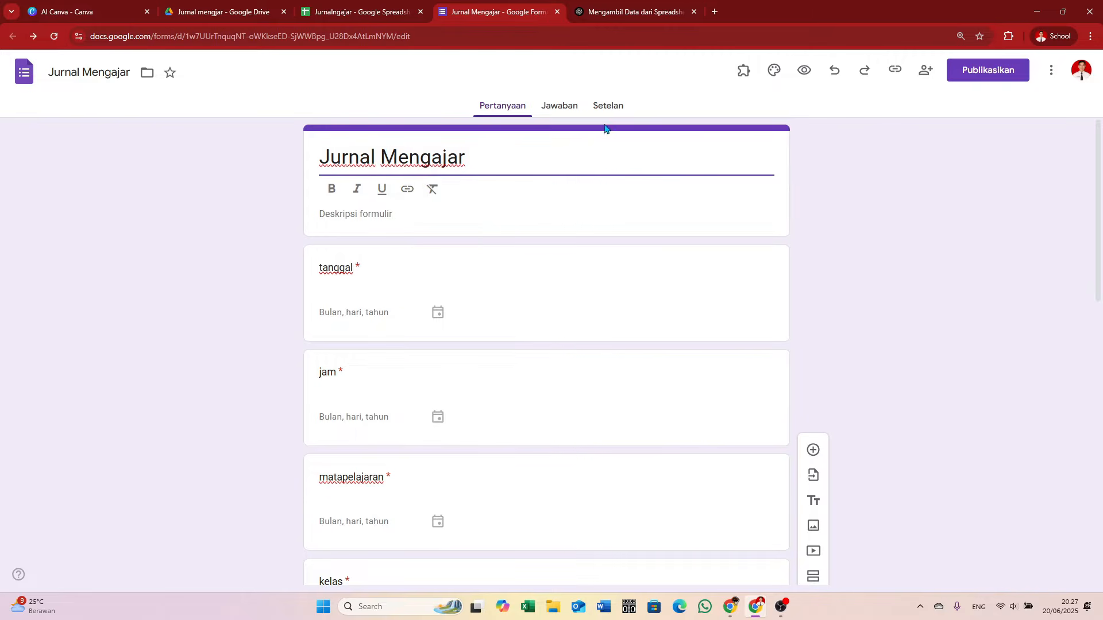
# Check the form's responses page and its spreadsheet link against the JurnalMengajar sheet.
pyautogui.click(552, 110)
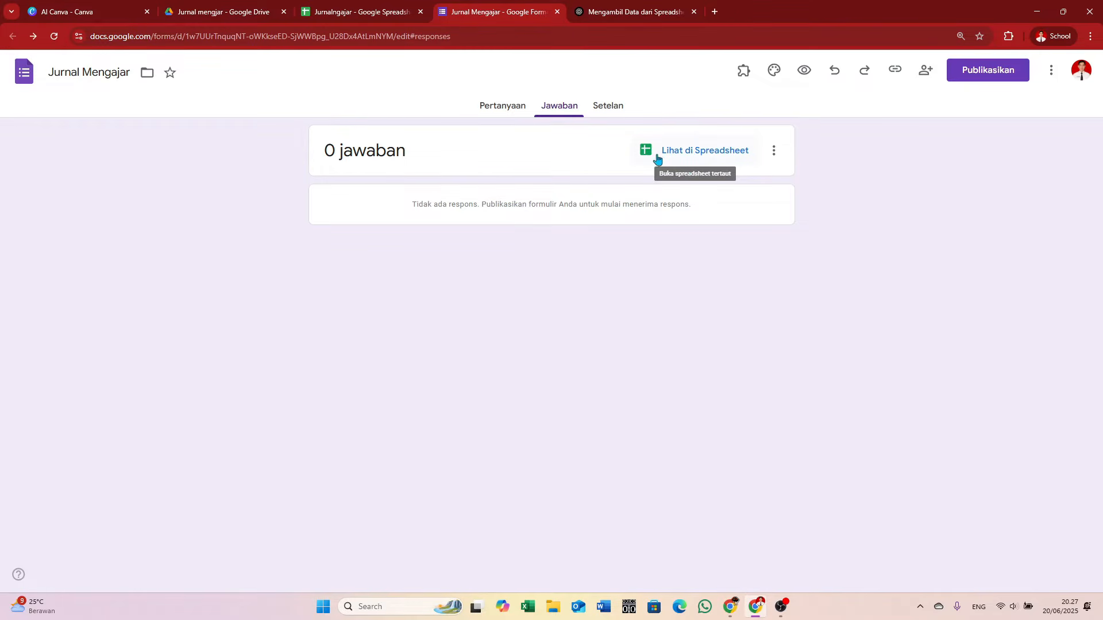
pyautogui.click(367, 13)
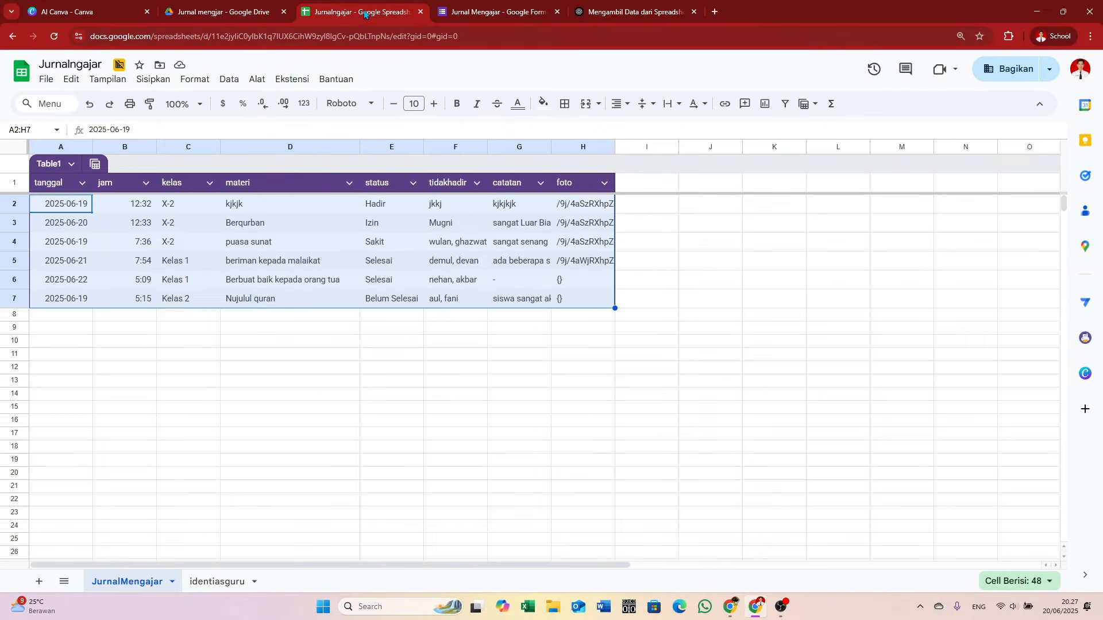
pyautogui.click(205, 393)
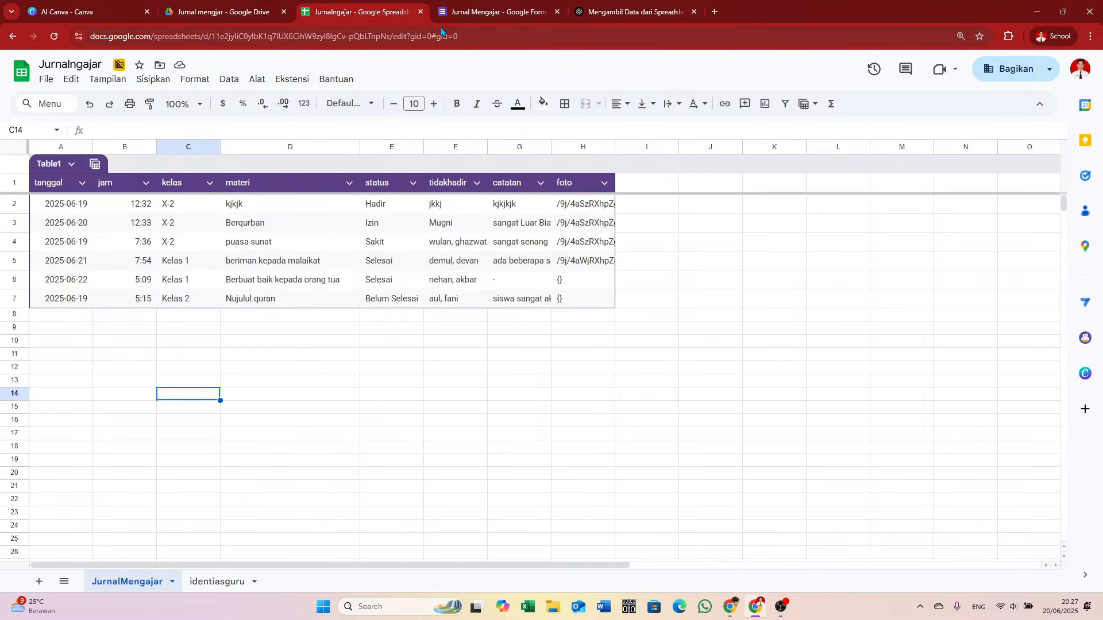
pyautogui.click(482, 13)
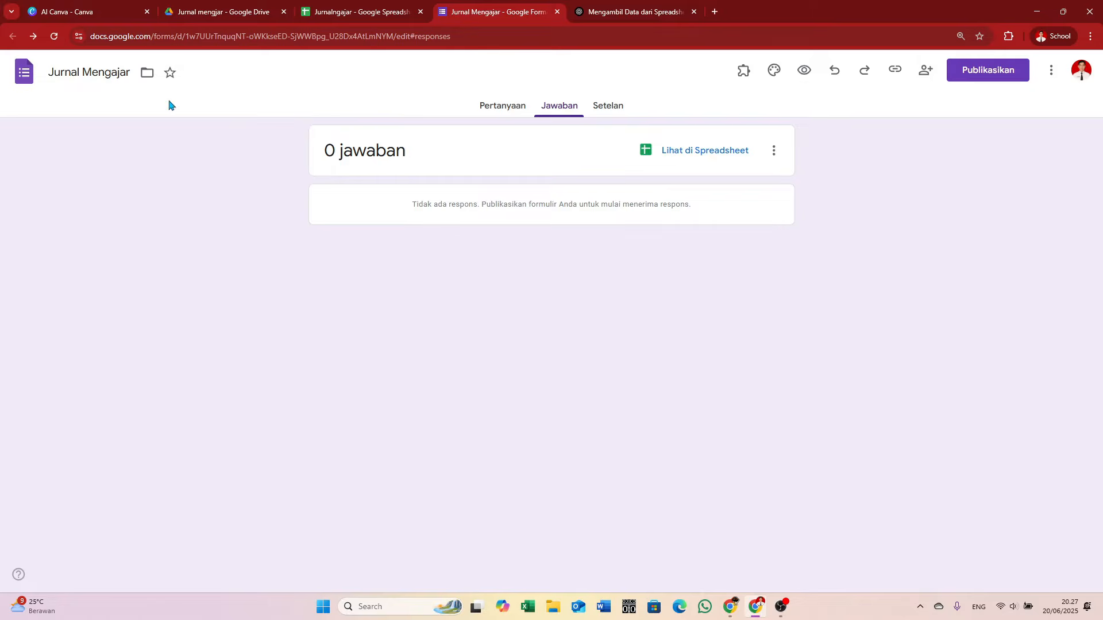
# Examine the header row of the JurnalMengajar sheet in Google Sheets, including the tanggal, jam, materi and foto columns.
pyautogui.click(374, 14)
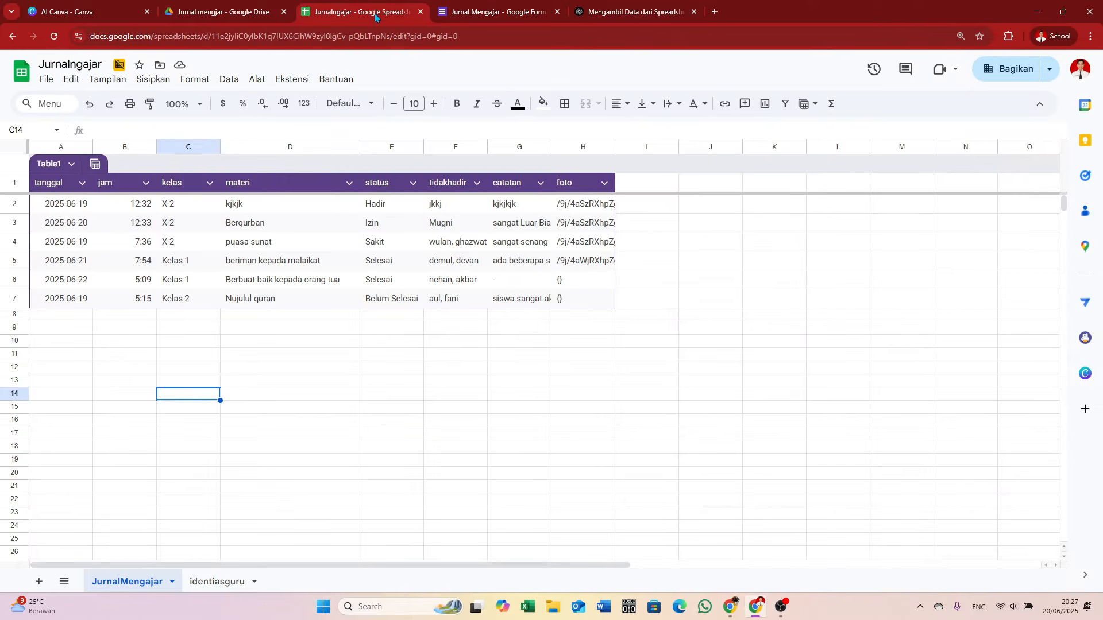
pyautogui.click(15, 183)
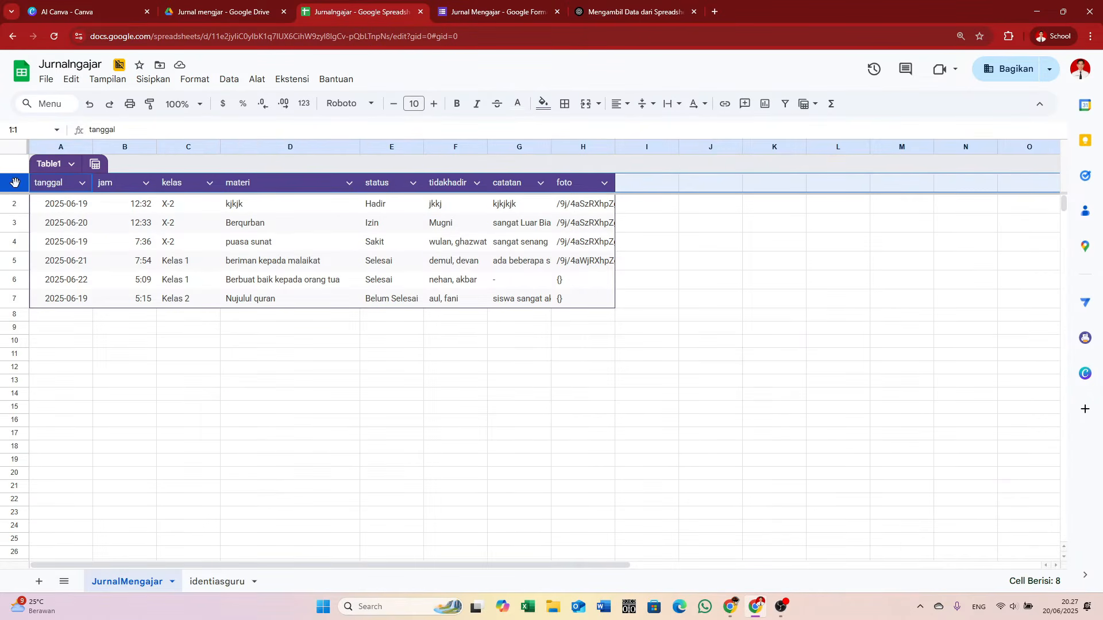
pyautogui.click(70, 187)
pyautogui.click(133, 187)
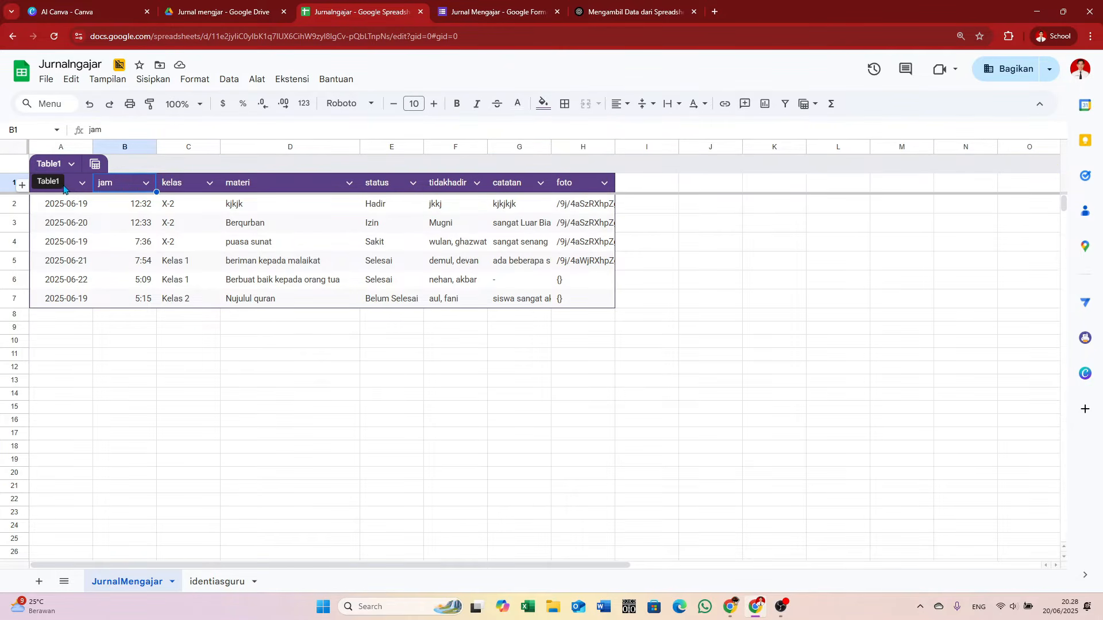
pyautogui.click(235, 182)
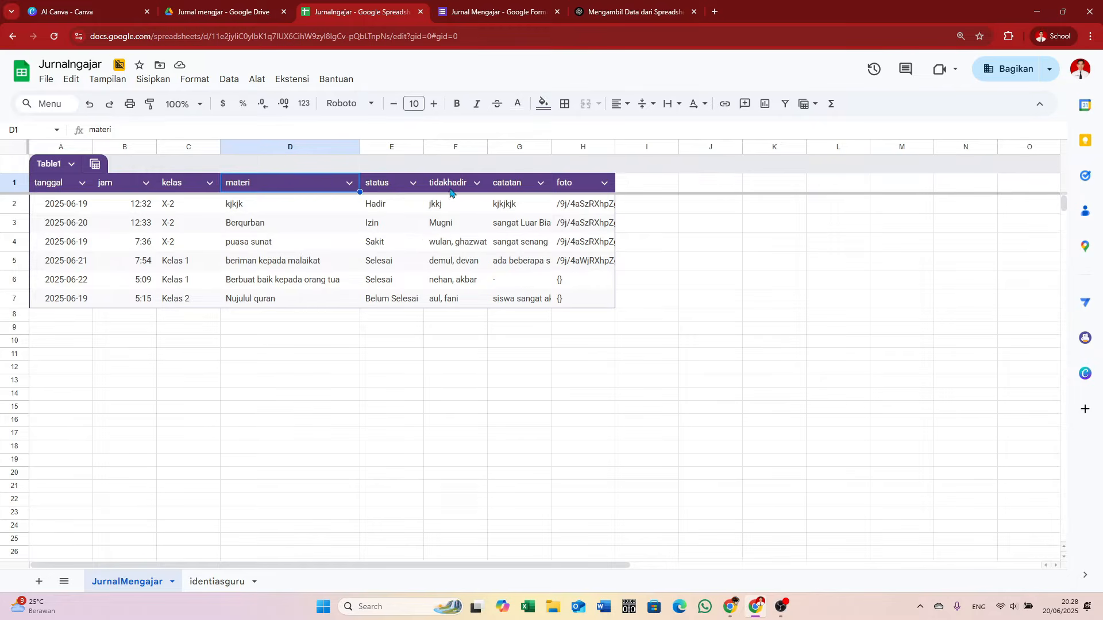
pyautogui.click(572, 180)
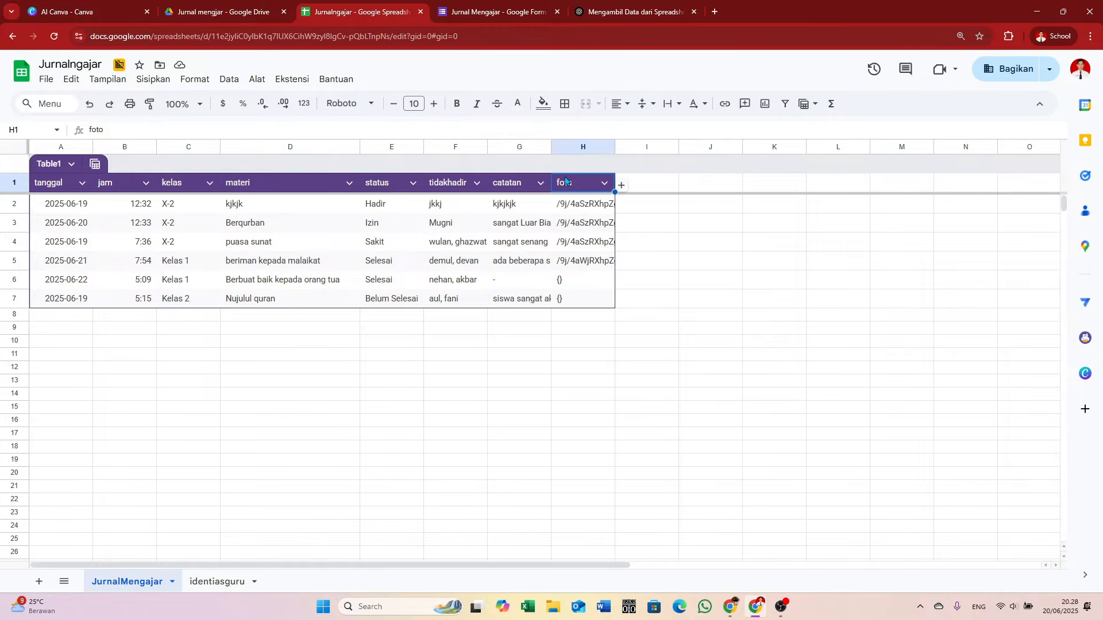
# Close the Jurnal Mengajar form and switch to the ChatGPT conversation with the Google Apps Script code.
pyautogui.click(494, 10)
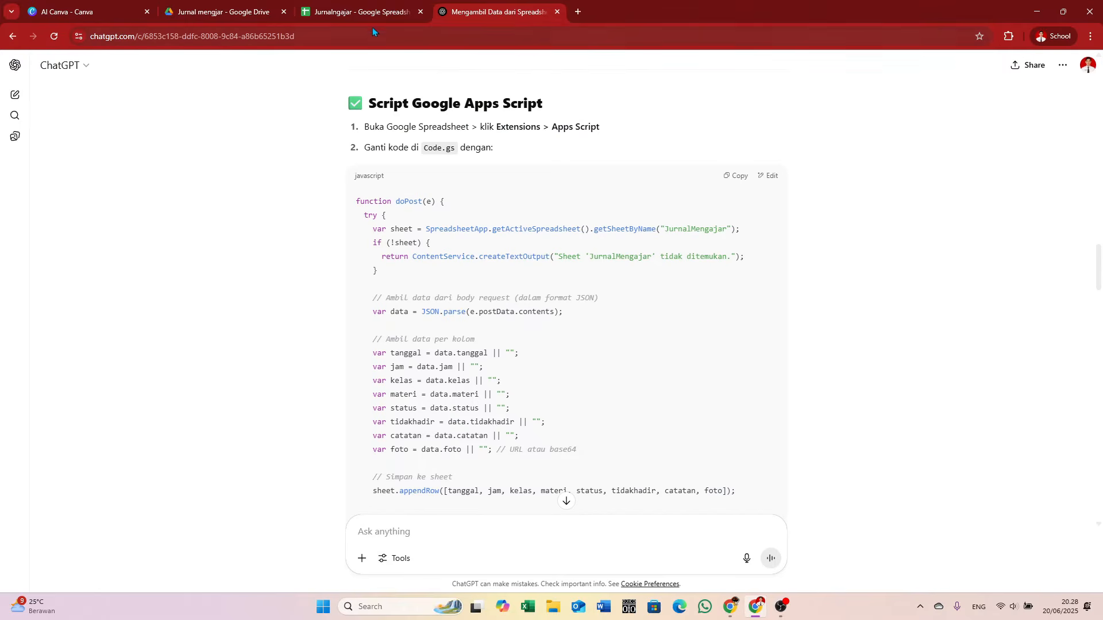
# Switch to the Jurnalngajar spreadsheet and review the JurnalMengajar header cells, including tanggal, jam, materi and status.
pyautogui.click(337, 15)
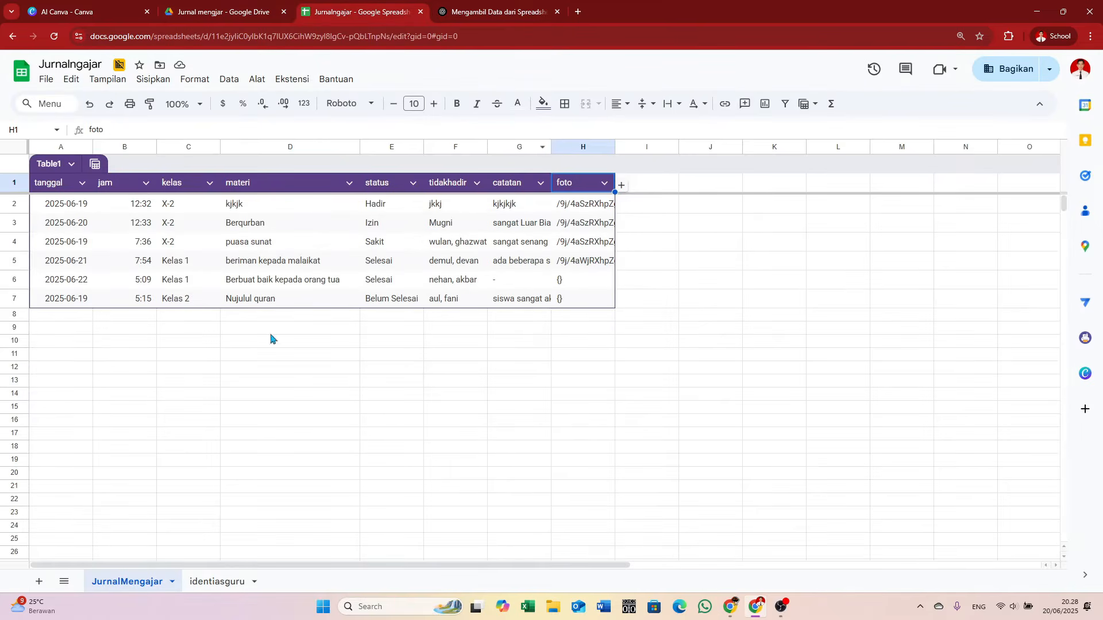
pyautogui.click(256, 408)
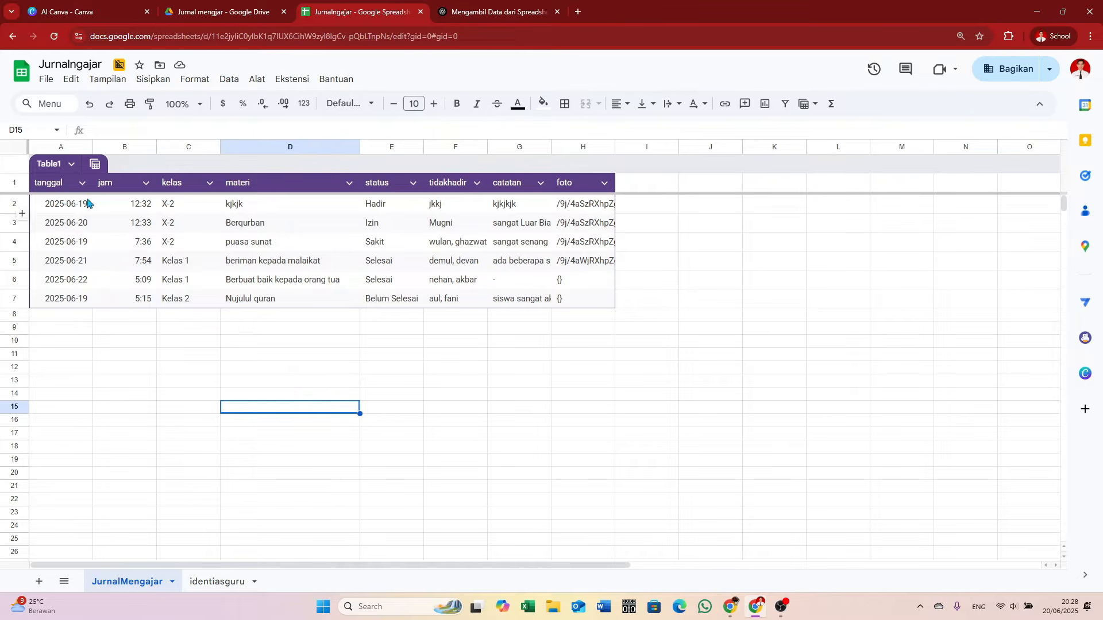
pyautogui.click(56, 187)
pyautogui.click(103, 187)
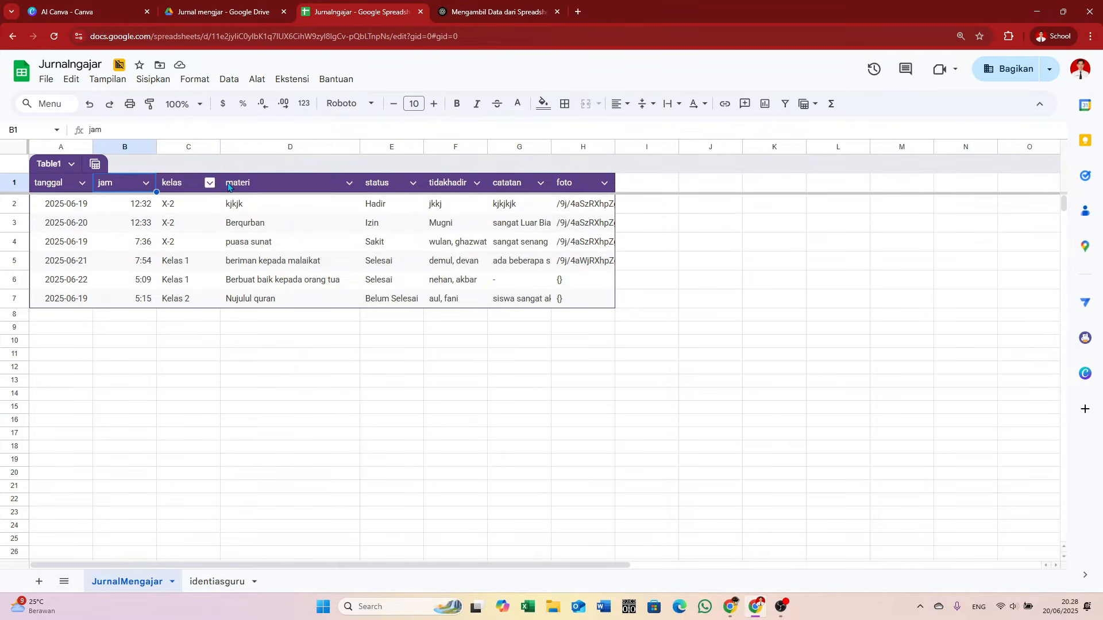
pyautogui.click(281, 190)
pyautogui.click(400, 184)
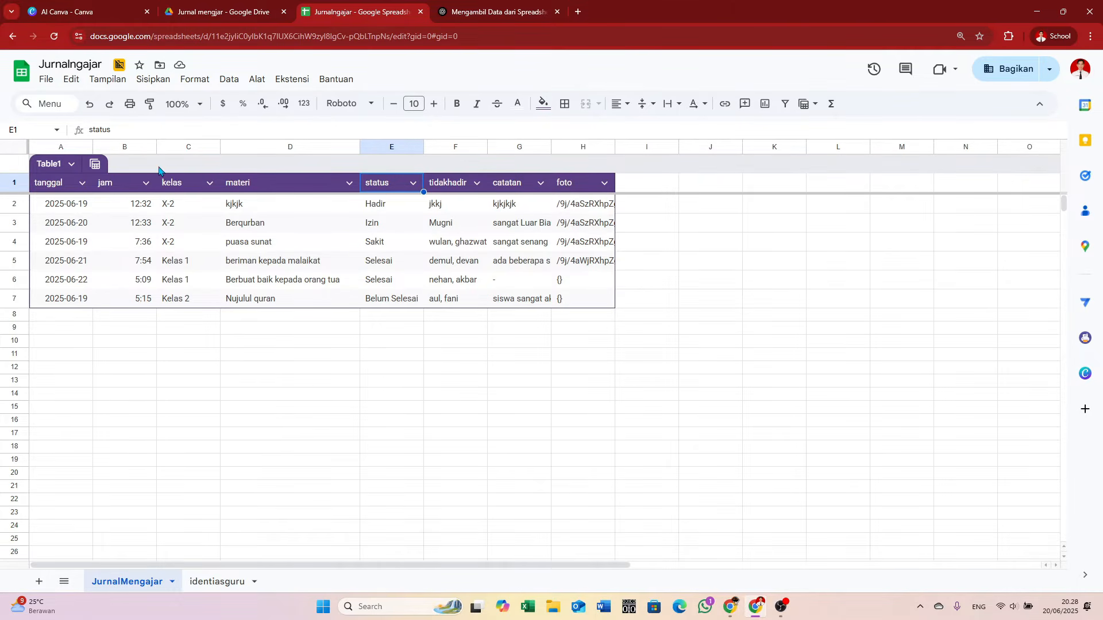
# Check the Jurnalngajar spreadsheet's title and the options of its JurnalMengajar sheet without renaming either.
pyautogui.click(74, 65)
pyautogui.press('Return')
pyautogui.click(80, 65)
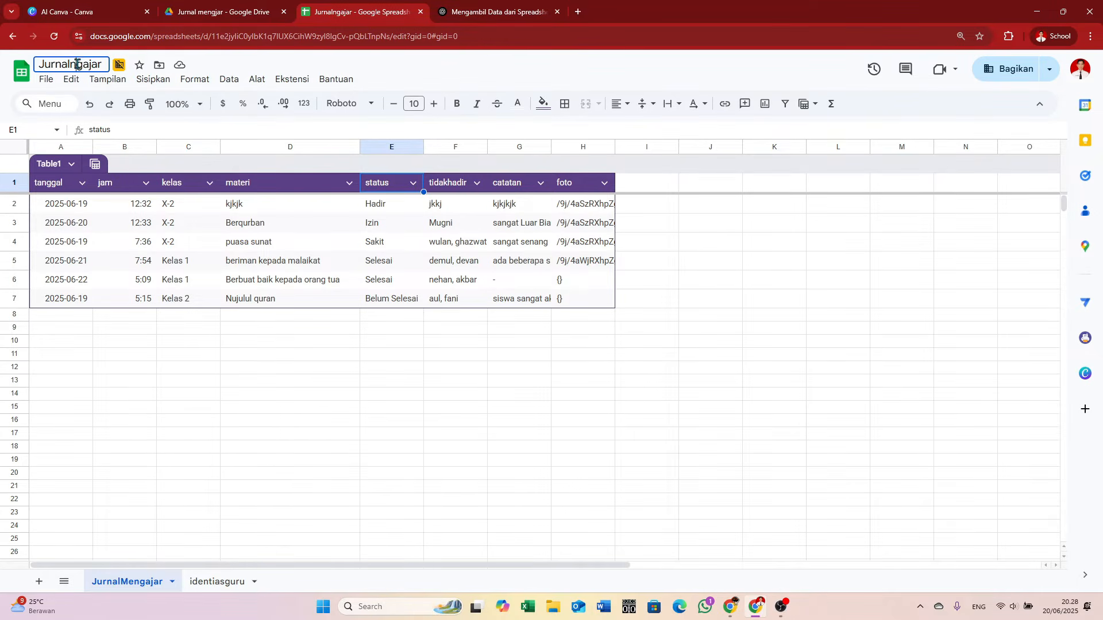
pyautogui.rightClick(132, 588)
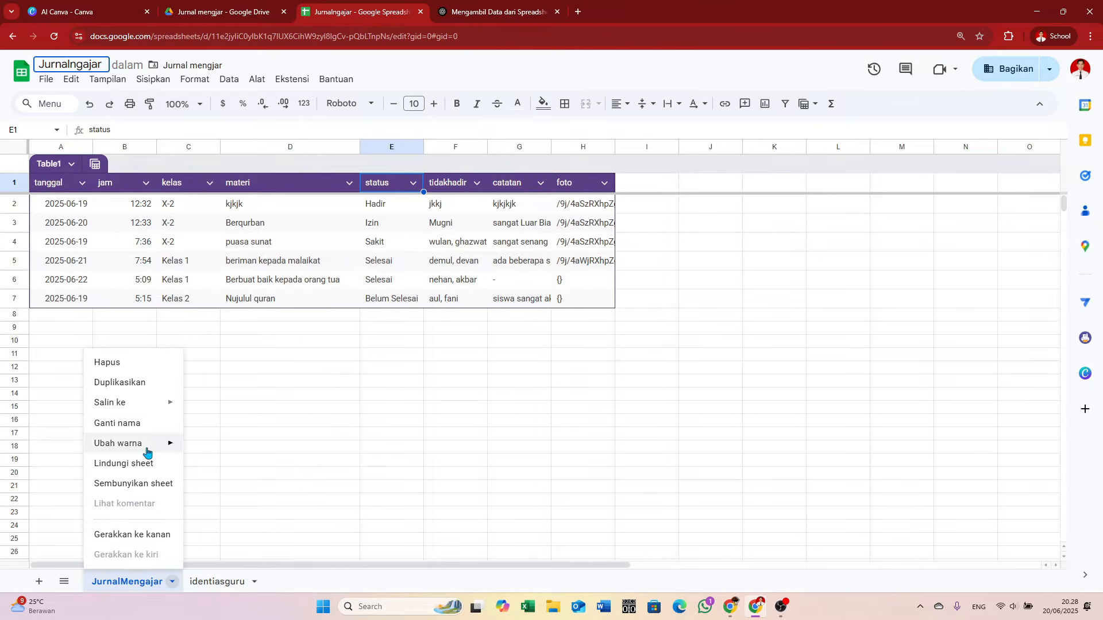
pyautogui.click(257, 452)
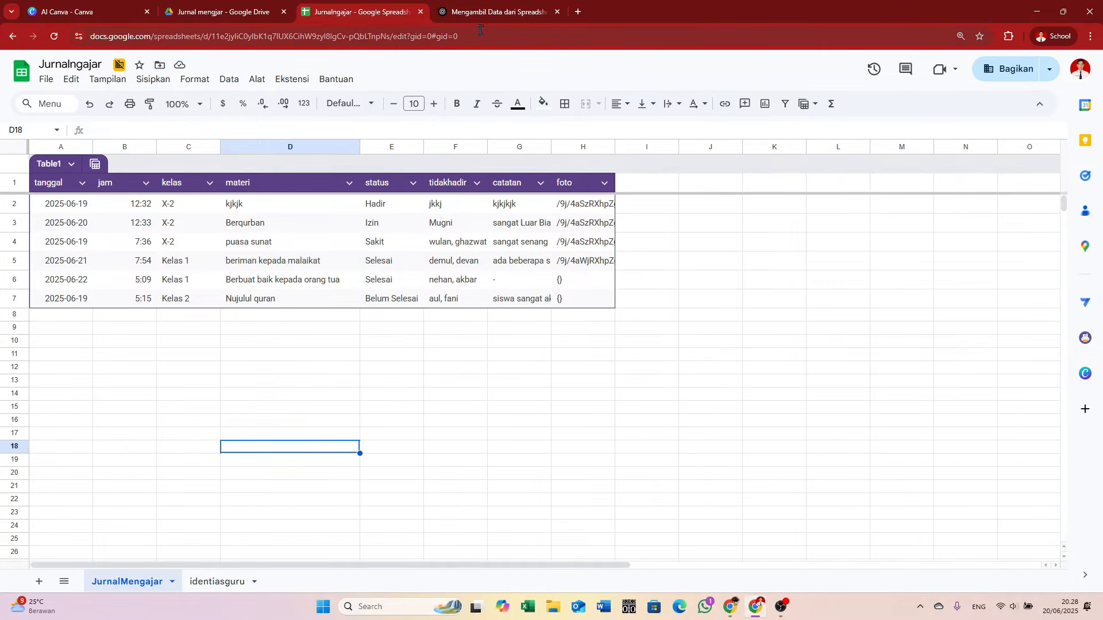
# Switch to the ChatGPT conversation and read the prompt asking for an Apps Script that stores the Canva AI data in a spreadsheet.
pyautogui.moveTo(495, 12)
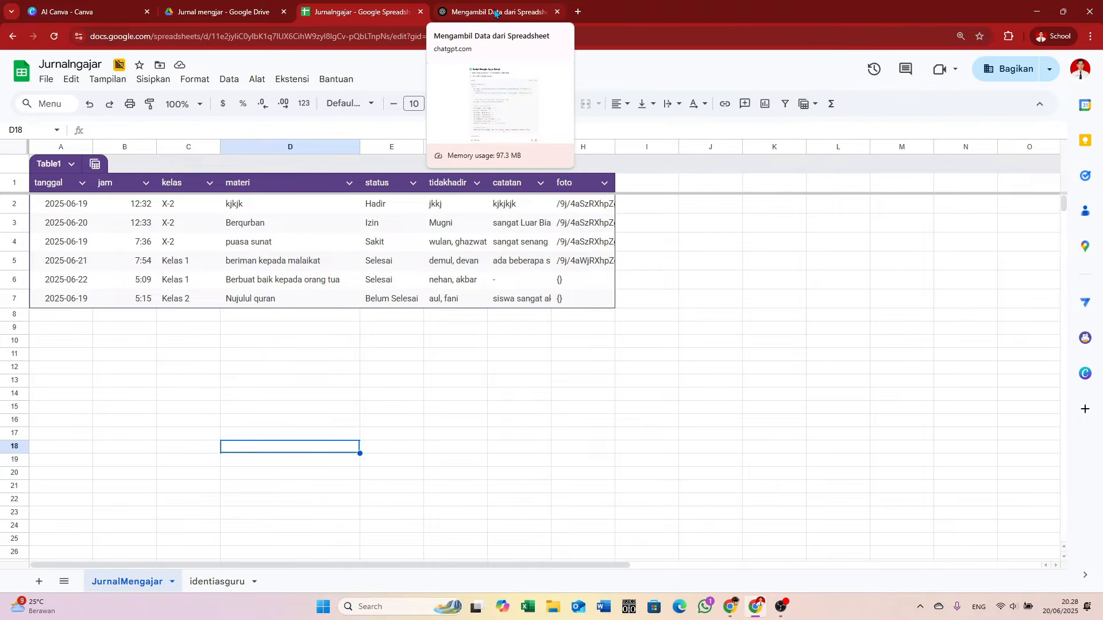
pyautogui.click(495, 13)
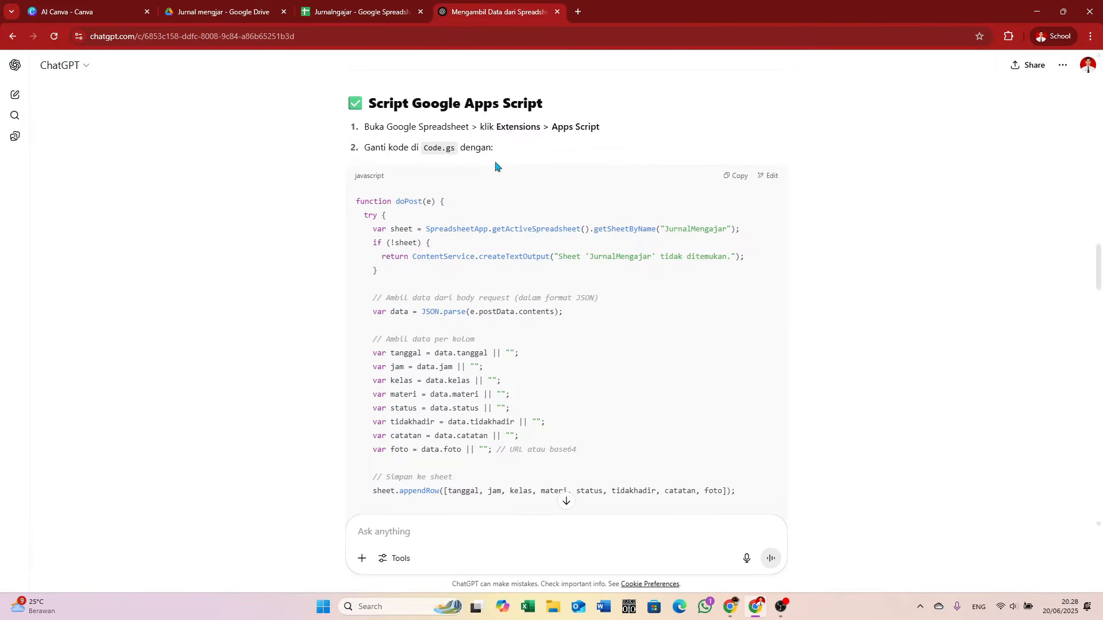
pyautogui.scroll(5, 460, 200)
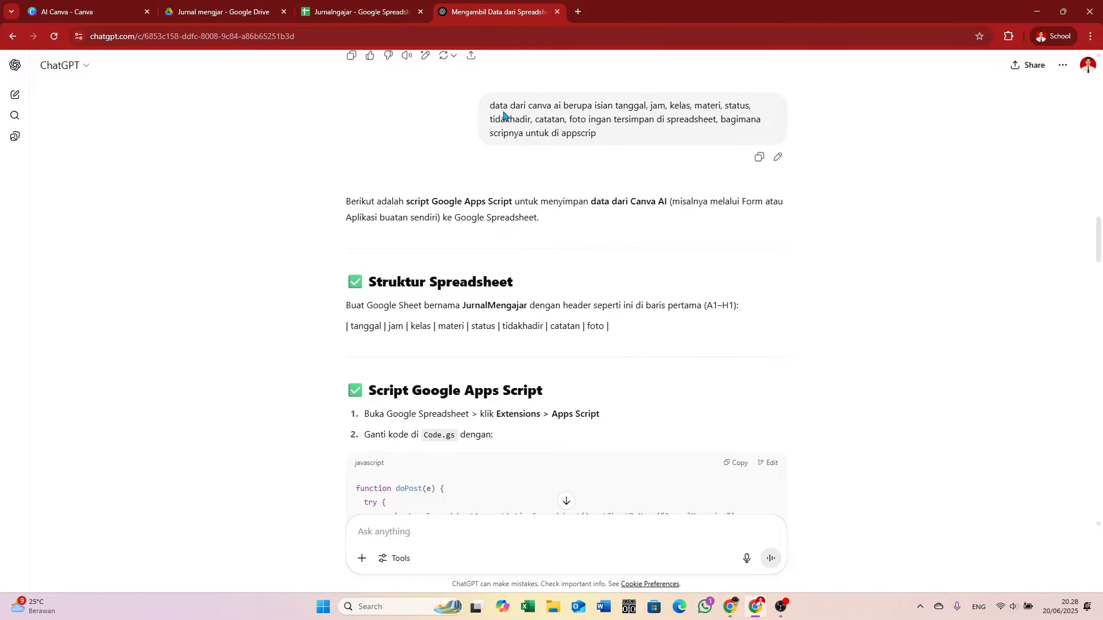
pyautogui.moveTo(490, 108); pyautogui.dragTo(695, 107)
pyautogui.doubleClick(655, 108)
pyautogui.click(602, 137)
pyautogui.moveTo(597, 134); pyautogui.dragTo(721, 119)
# Return to the Jurnalngajar spreadsheet and locate Apps Script among its extensions.
pyautogui.click(344, 8)
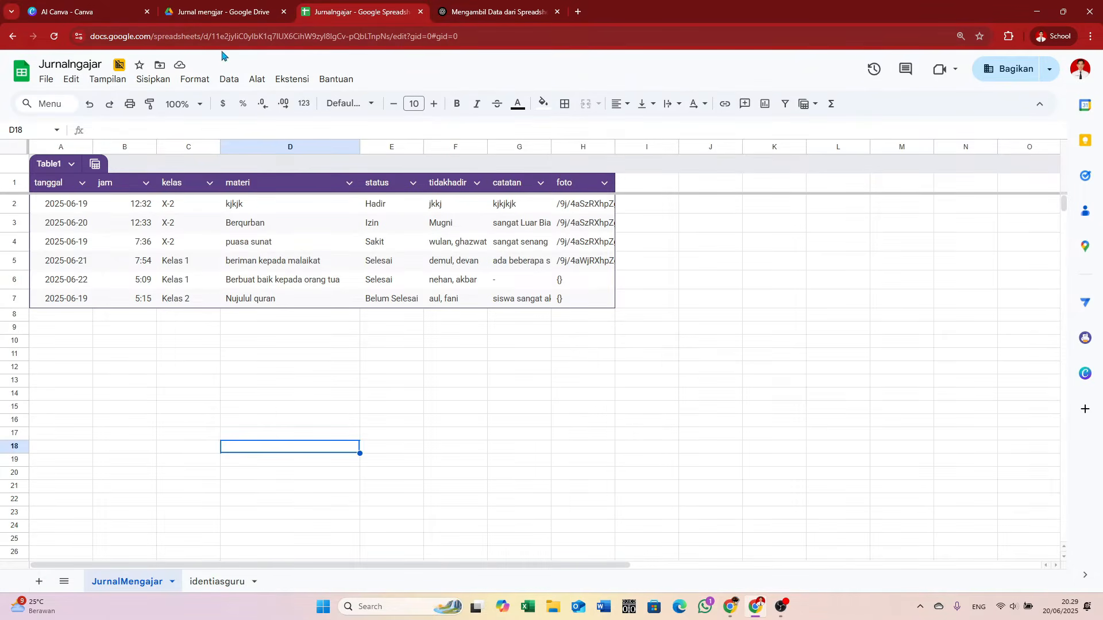
pyautogui.click(257, 80)
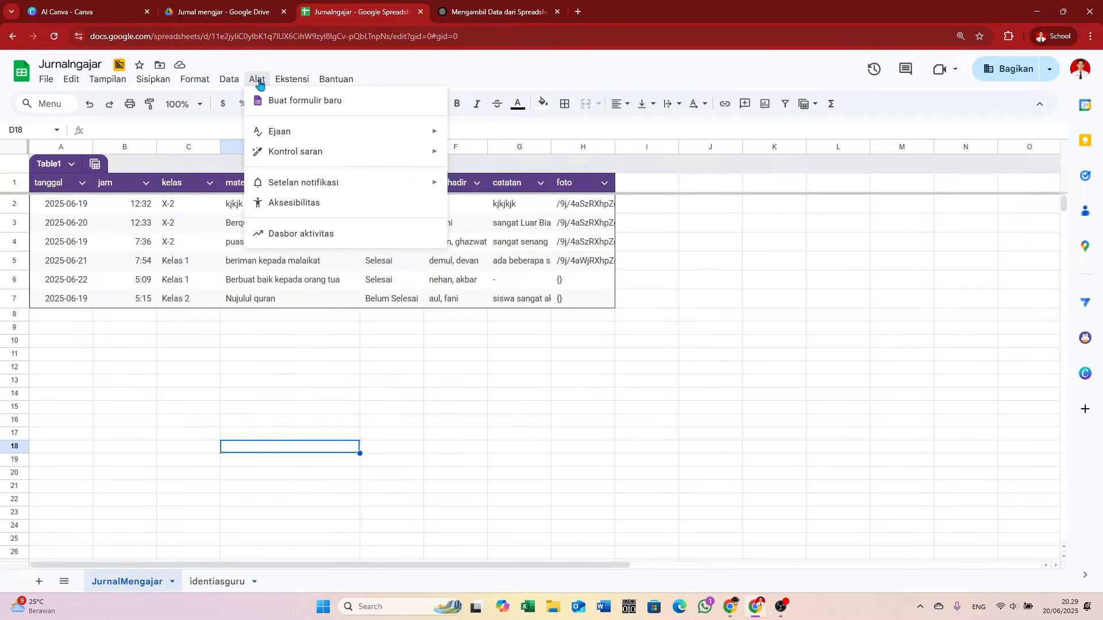
pyautogui.moveTo(293, 84)
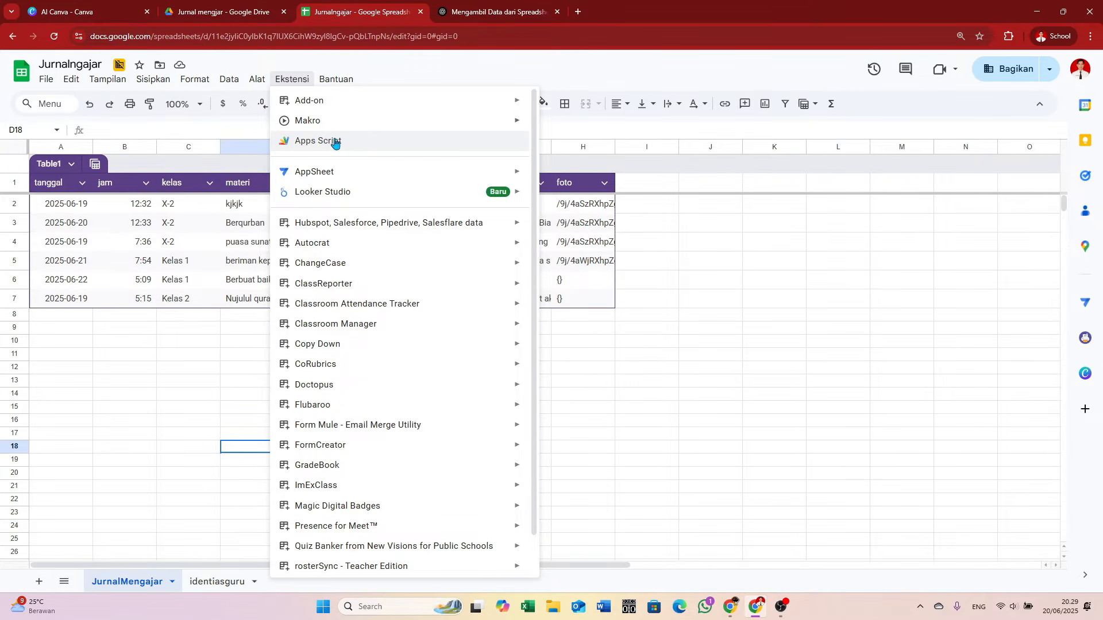
# Reread the full prompt in the ChatGPT conversation and the heading and instructions of its Script Google Apps Script section.
pyautogui.click(488, 14)
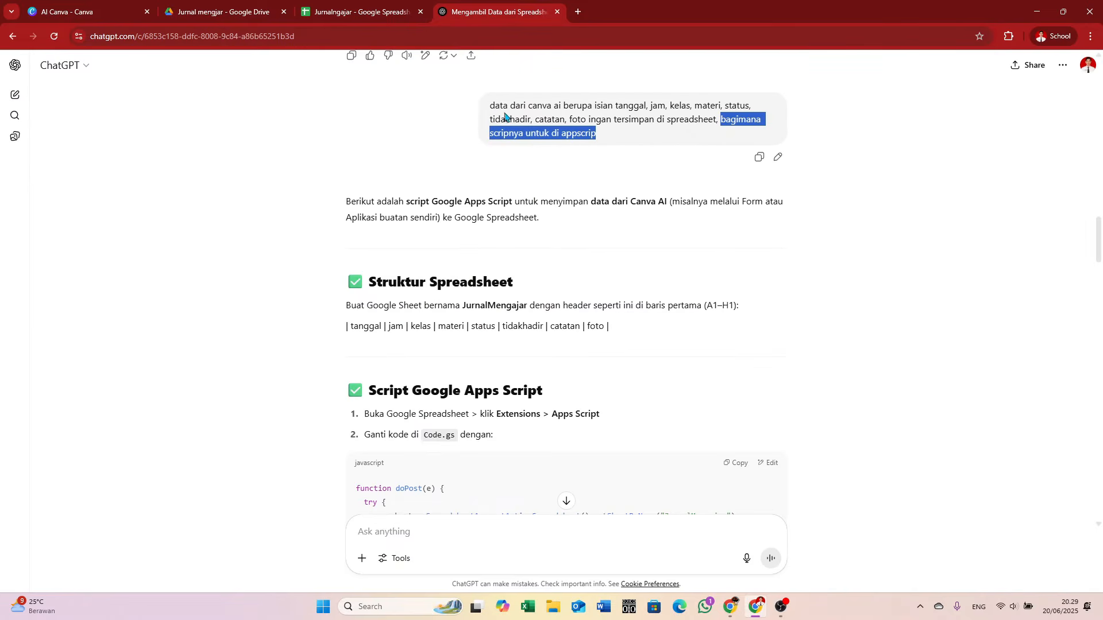
pyautogui.moveTo(490, 105); pyautogui.dragTo(603, 135)
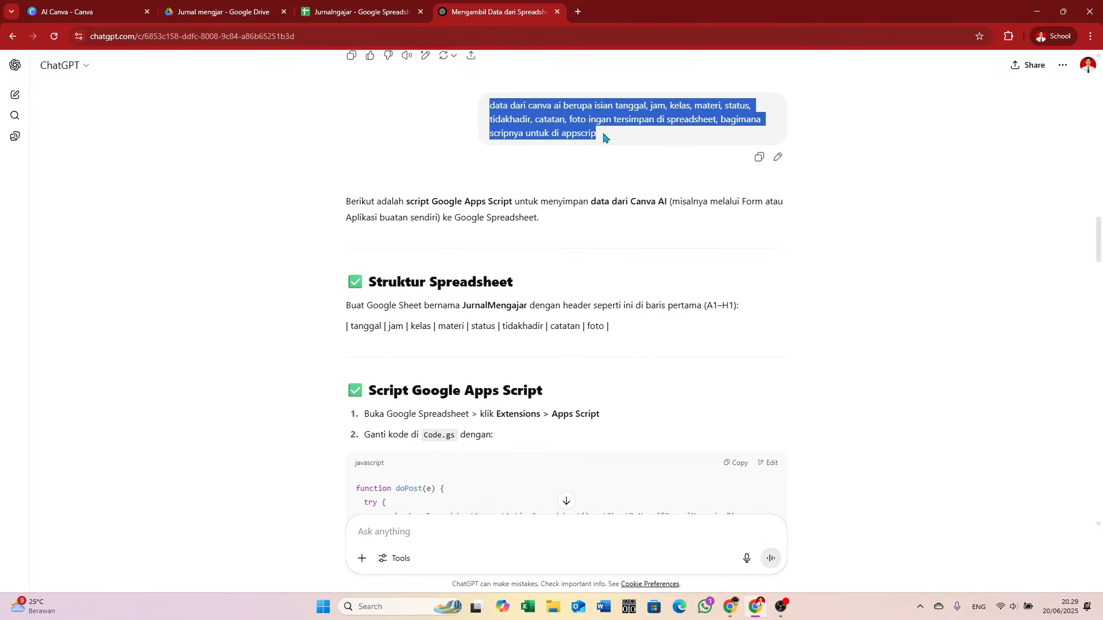
pyautogui.scroll(-5, 548, 173)
pyautogui.scroll(-1, 545, 169)
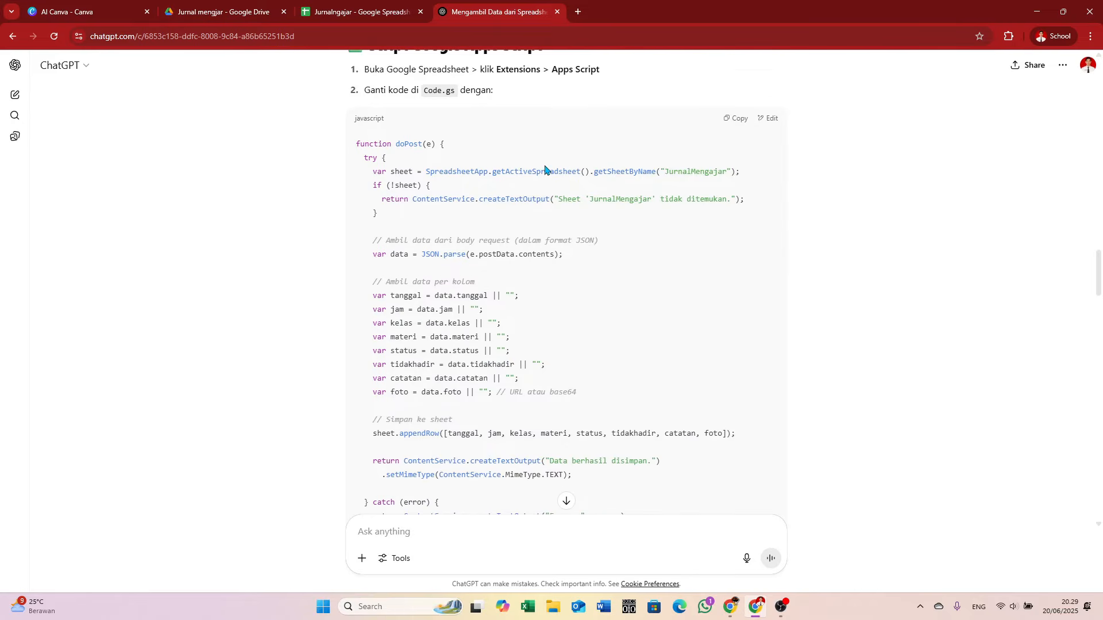
pyautogui.scroll(1, 409, 122)
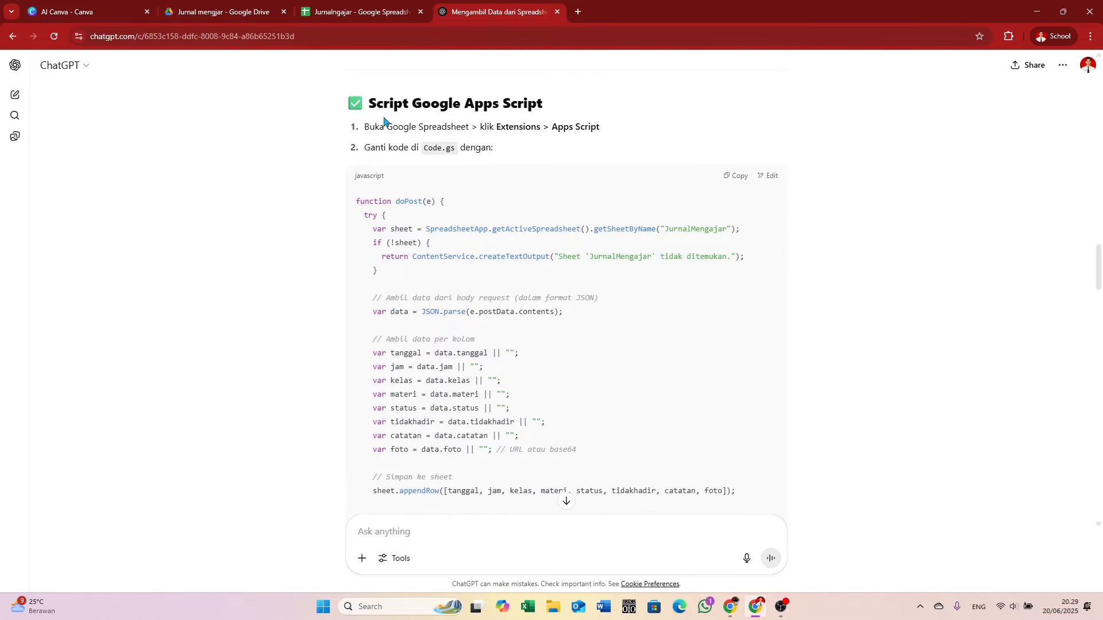
pyautogui.moveTo(375, 108); pyautogui.dragTo(549, 111)
pyautogui.scroll(-1, 529, 167)
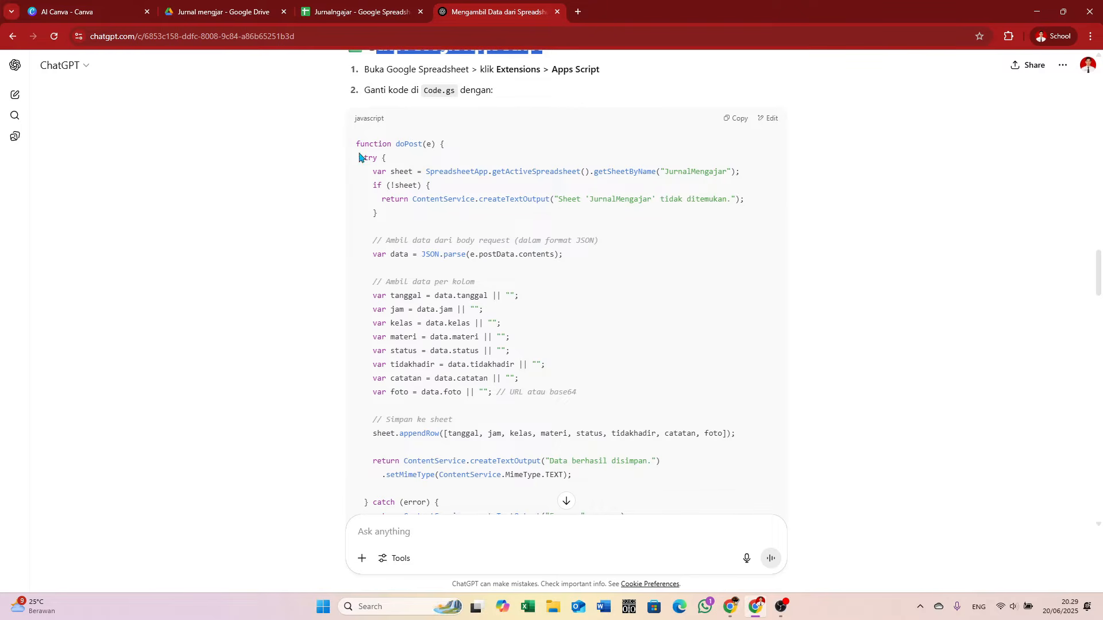
# Select the complete doPost script in the ChatGPT answer for copying, through the end of its error-handling block.
pyautogui.moveTo(354, 144); pyautogui.dragTo(613, 453)
pyautogui.scroll(-3, 546, 357)
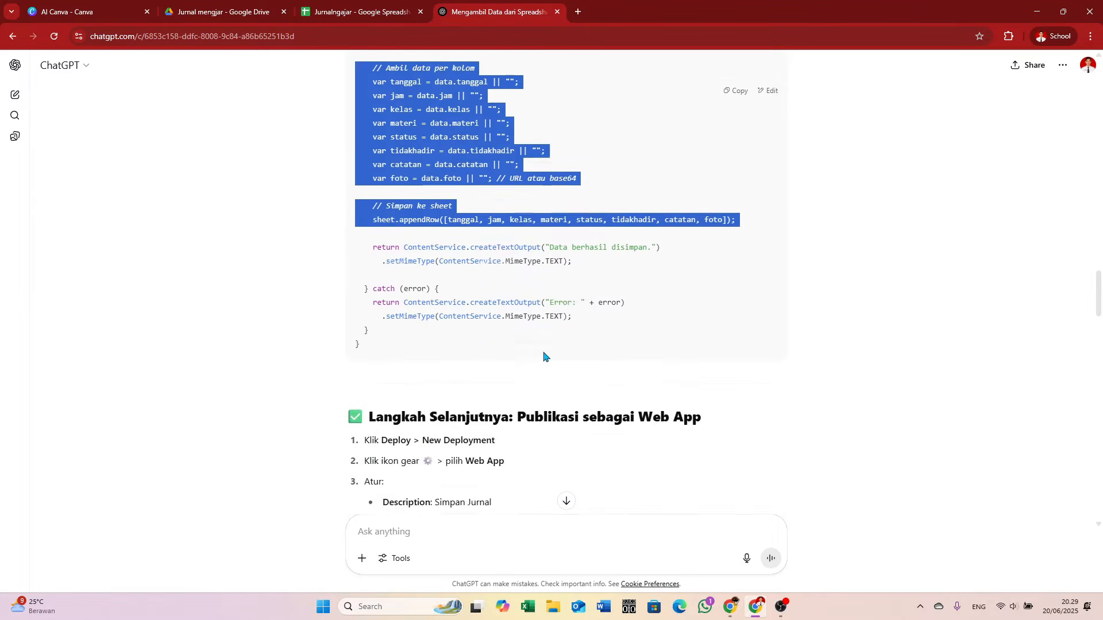
pyautogui.scroll(3, 355, 260)
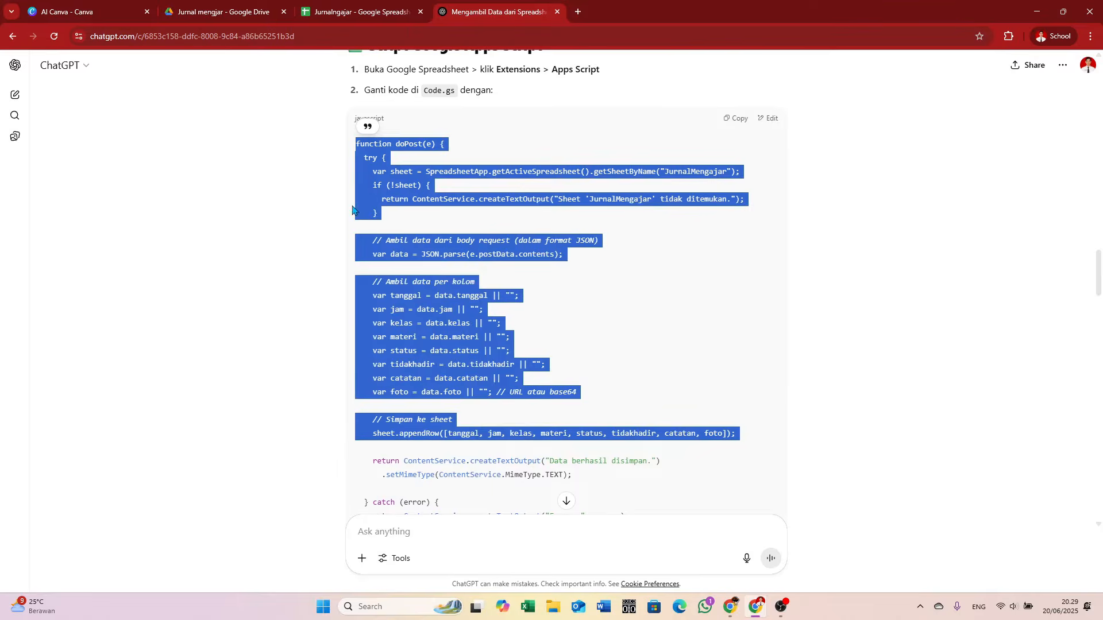
pyautogui.click(360, 152)
pyautogui.moveTo(357, 145); pyautogui.dragTo(583, 271)
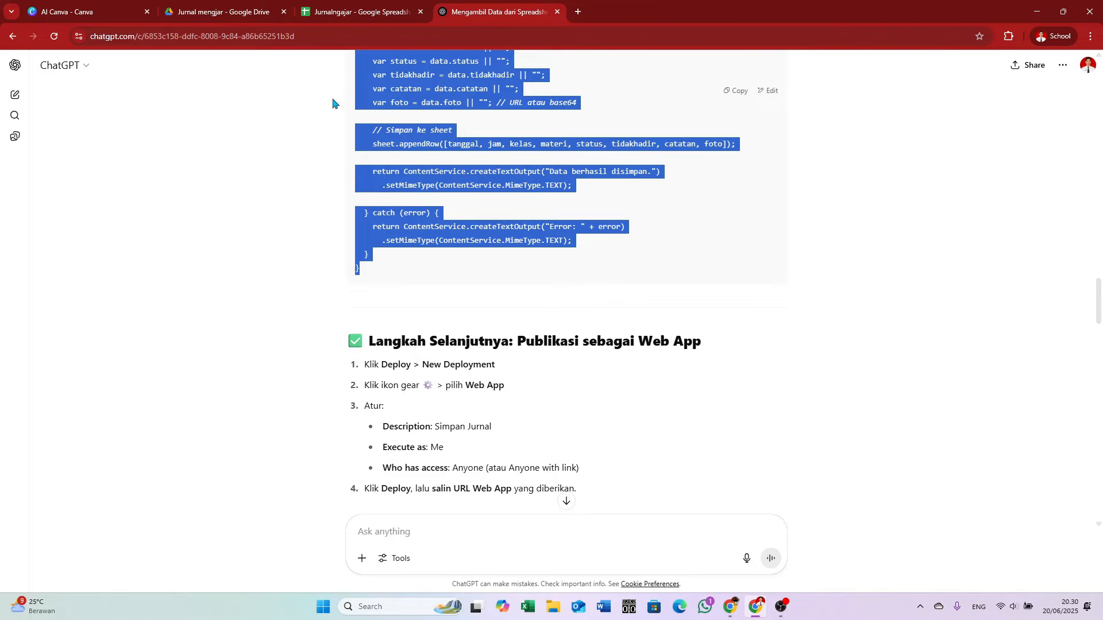
pyautogui.scroll(3, 402, 155)
pyautogui.rightClick(425, 178)
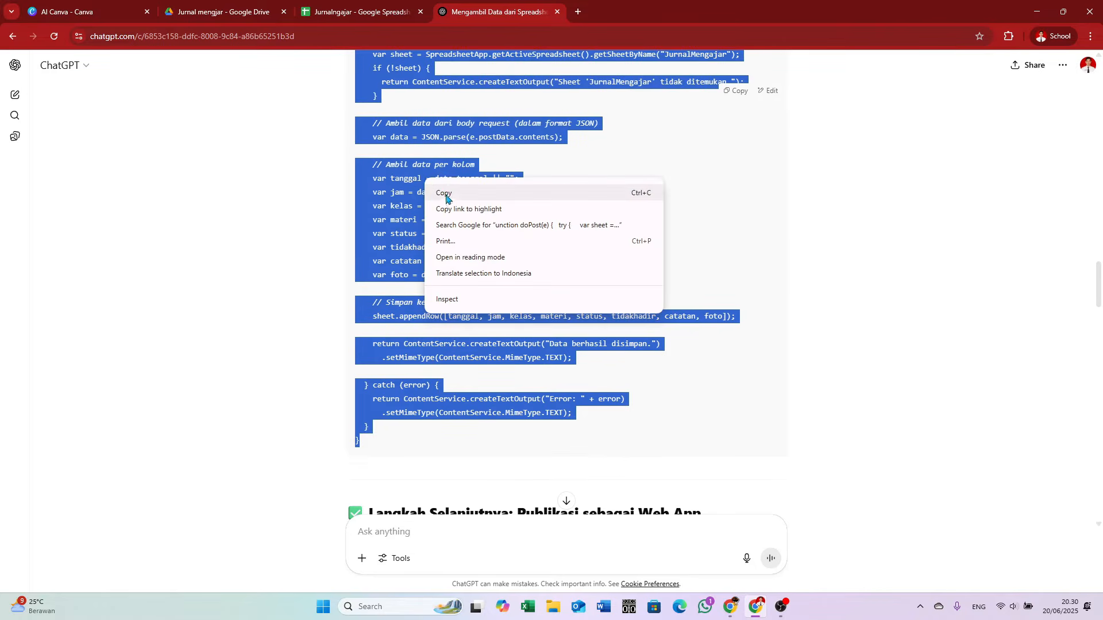
pyautogui.scroll(4, 773, 180)
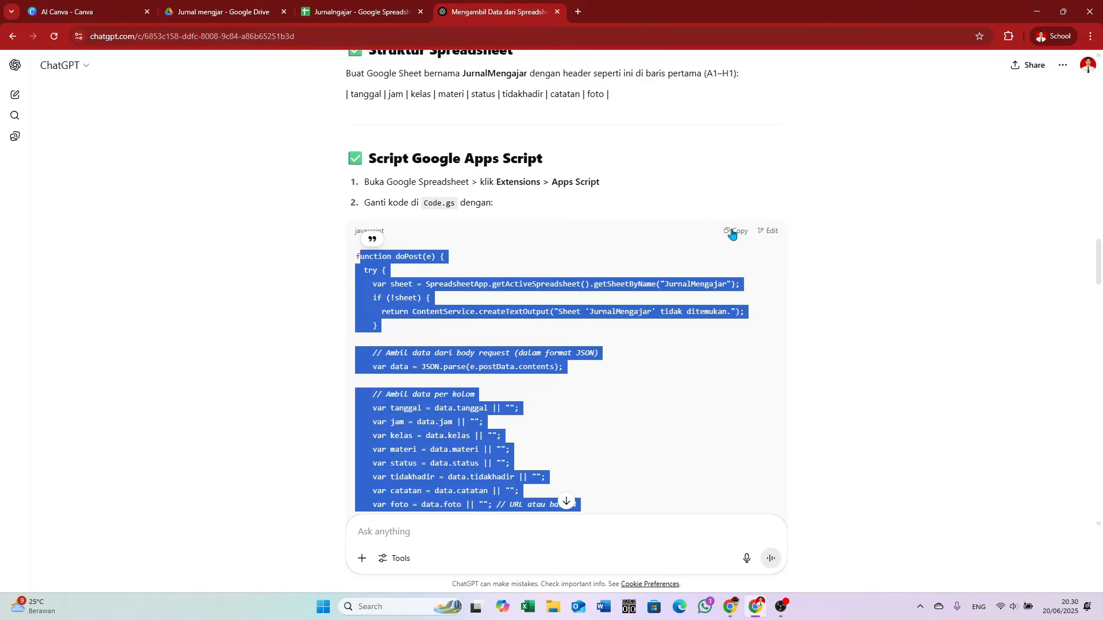
# Switch to the Jurnalngajar spreadsheet and open its Apps Script project.
pyautogui.click(353, 16)
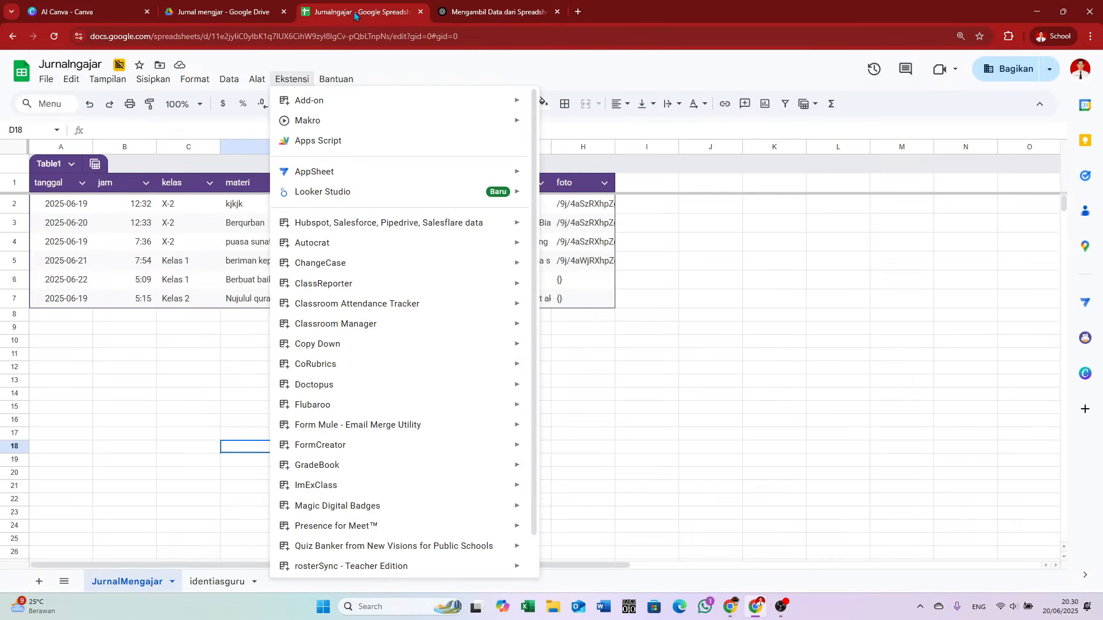
pyautogui.click(293, 79)
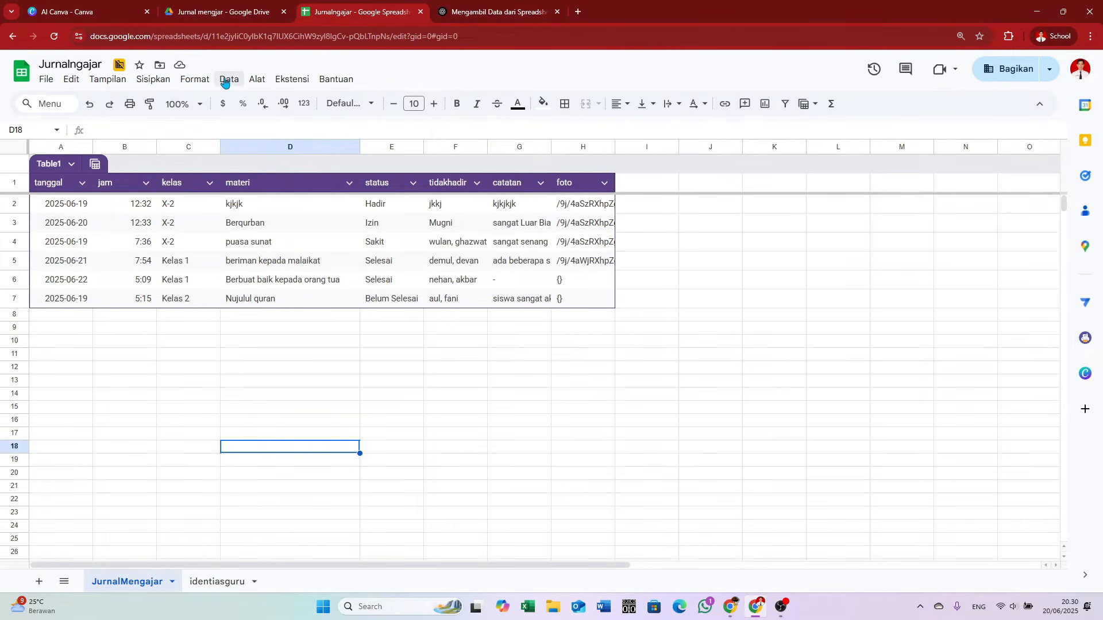
pyautogui.click(191, 344)
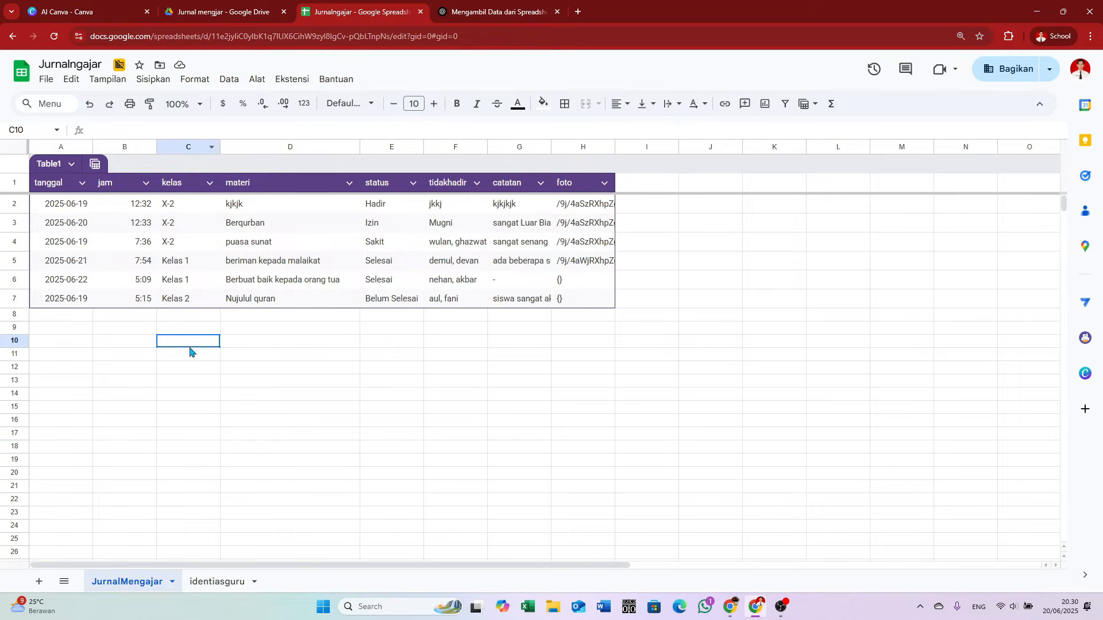
pyautogui.click(257, 81)
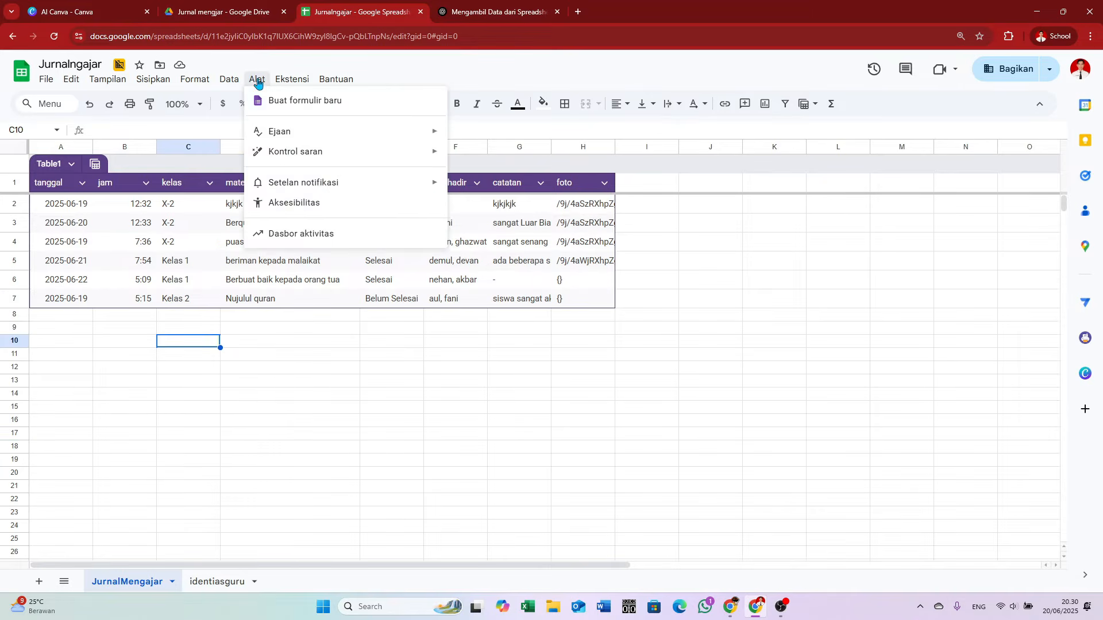
pyautogui.moveTo(294, 84)
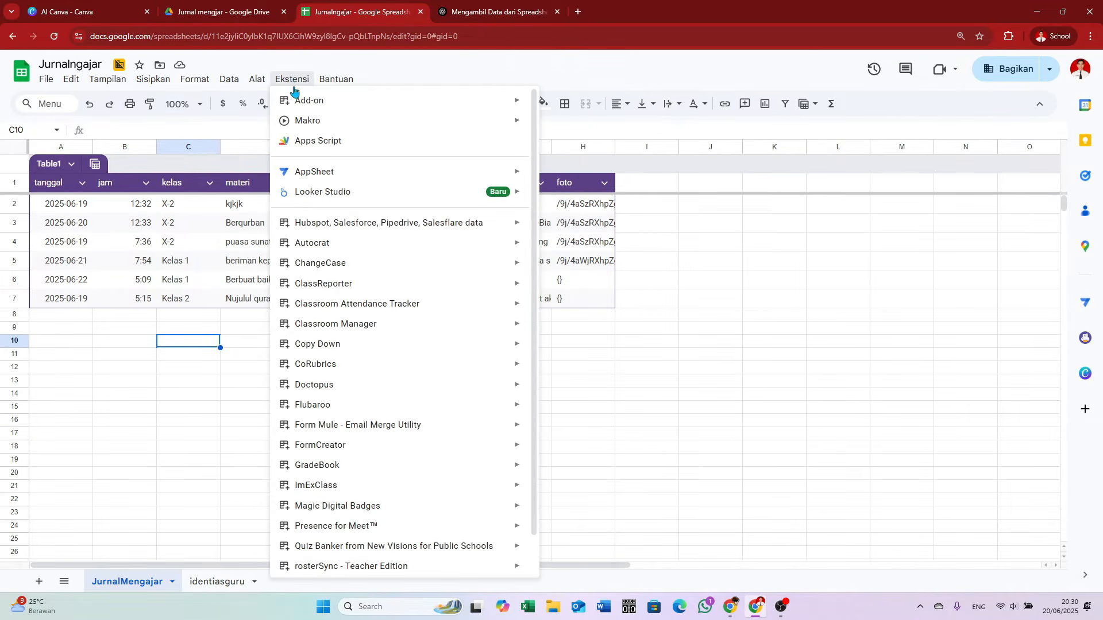
pyautogui.click(305, 146)
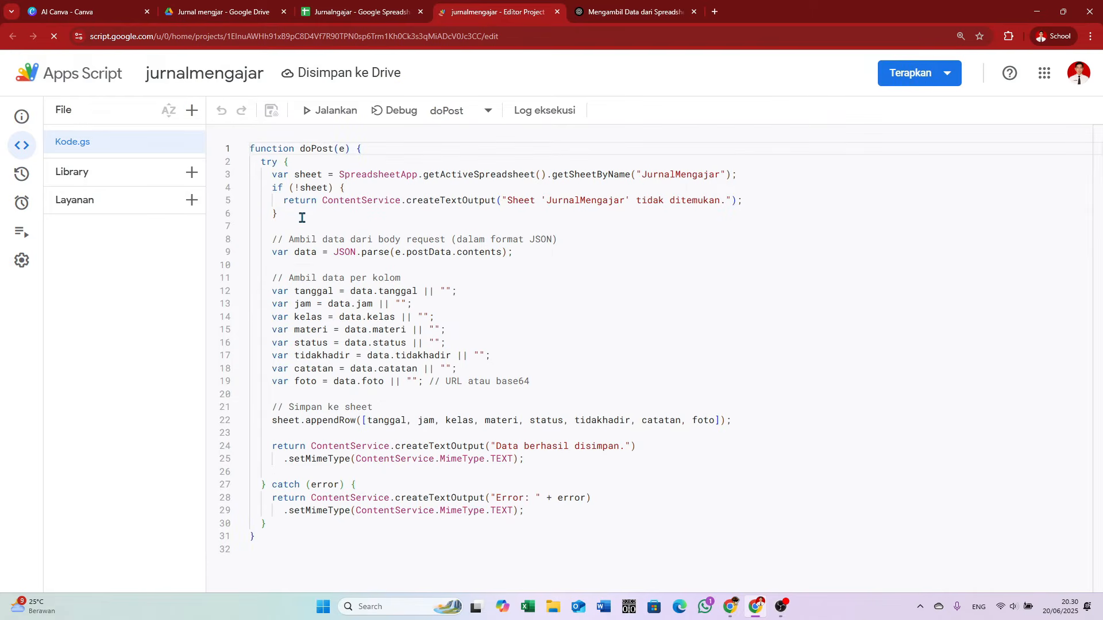
# Compare the doPost code in Kode.gs with the ChatGPT script and return to the Jurnalngajar spreadsheet.
pyautogui.click(313, 223)
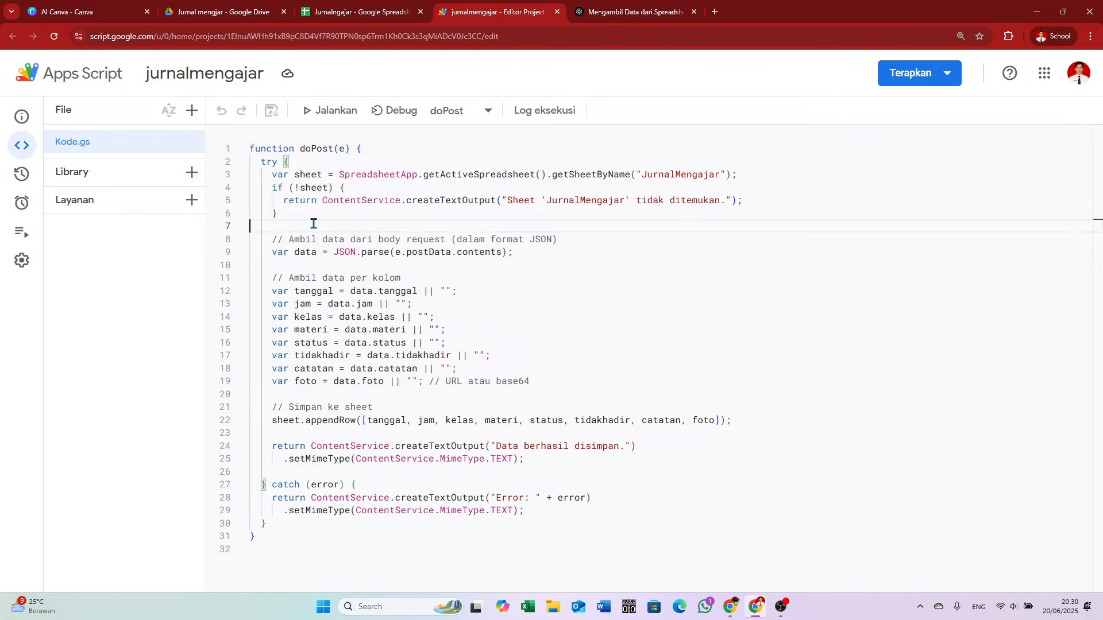
pyautogui.click(384, 264)
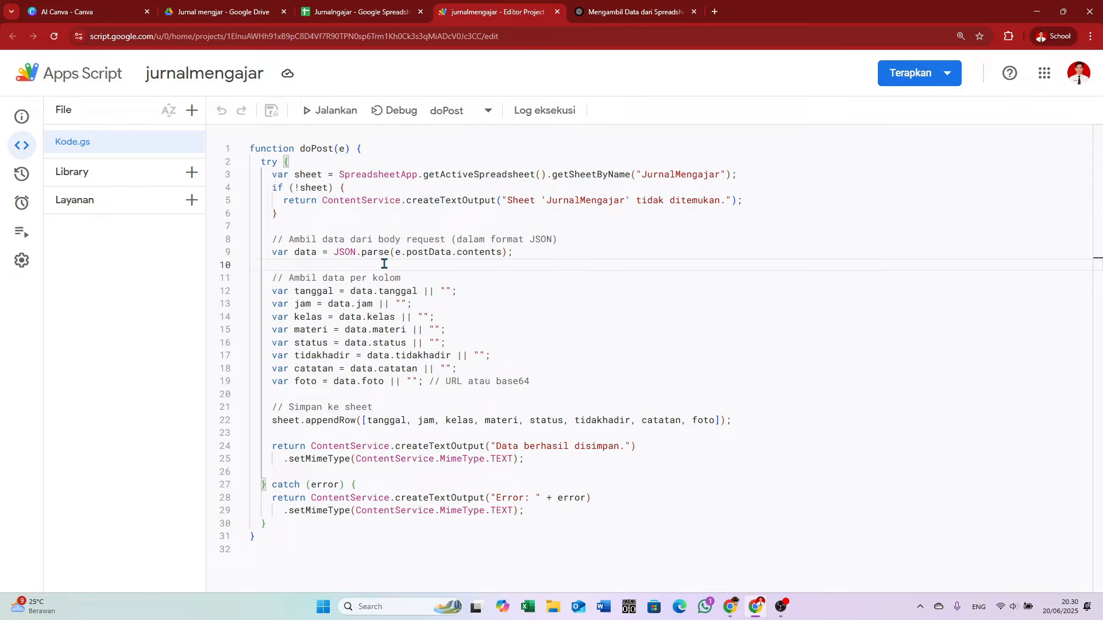
pyautogui.hotkey('ctrl', 'a')
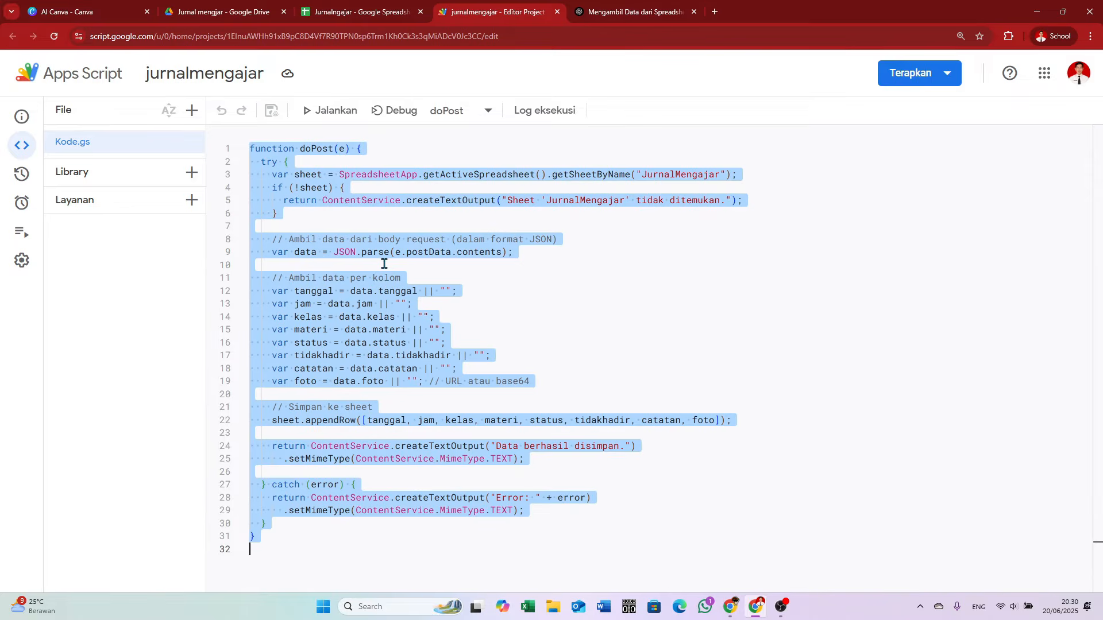
pyautogui.click(551, 282)
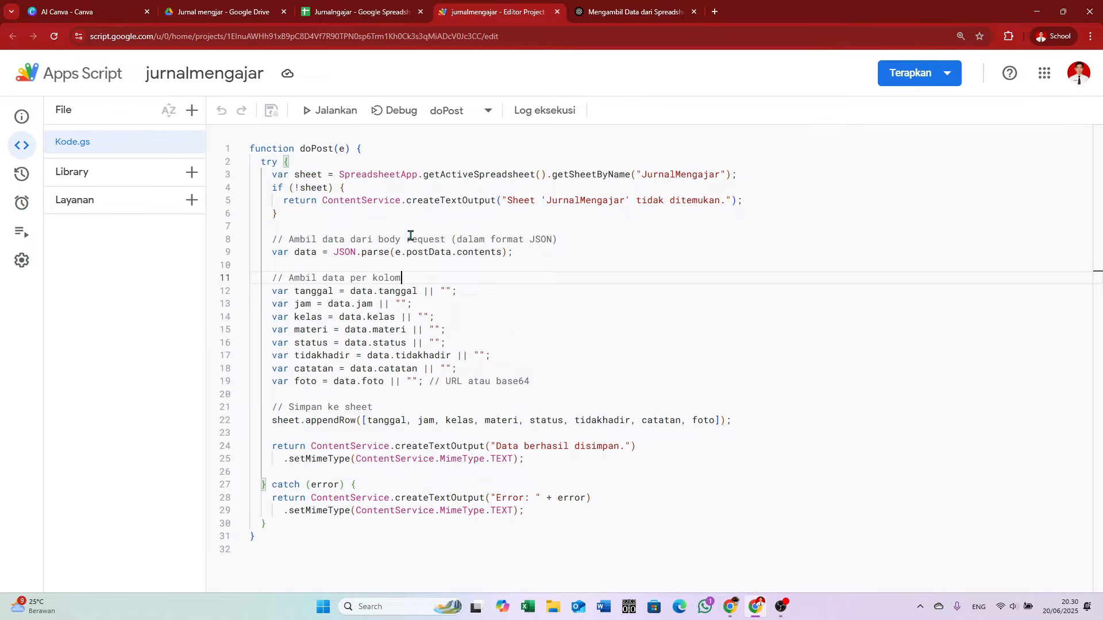
pyautogui.click(613, 16)
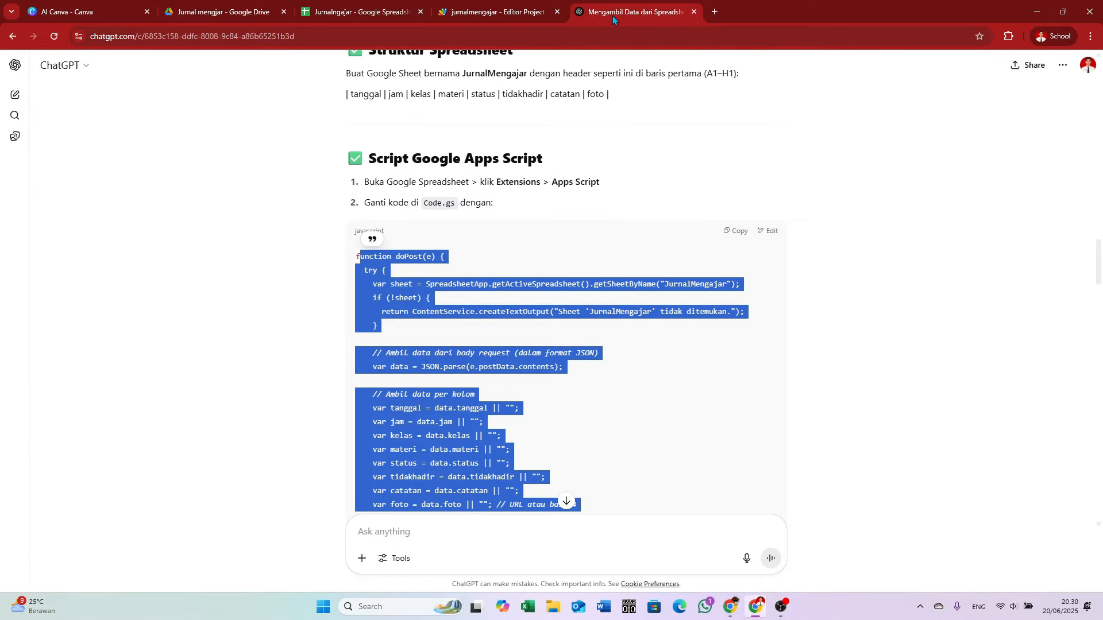
pyautogui.click(362, 13)
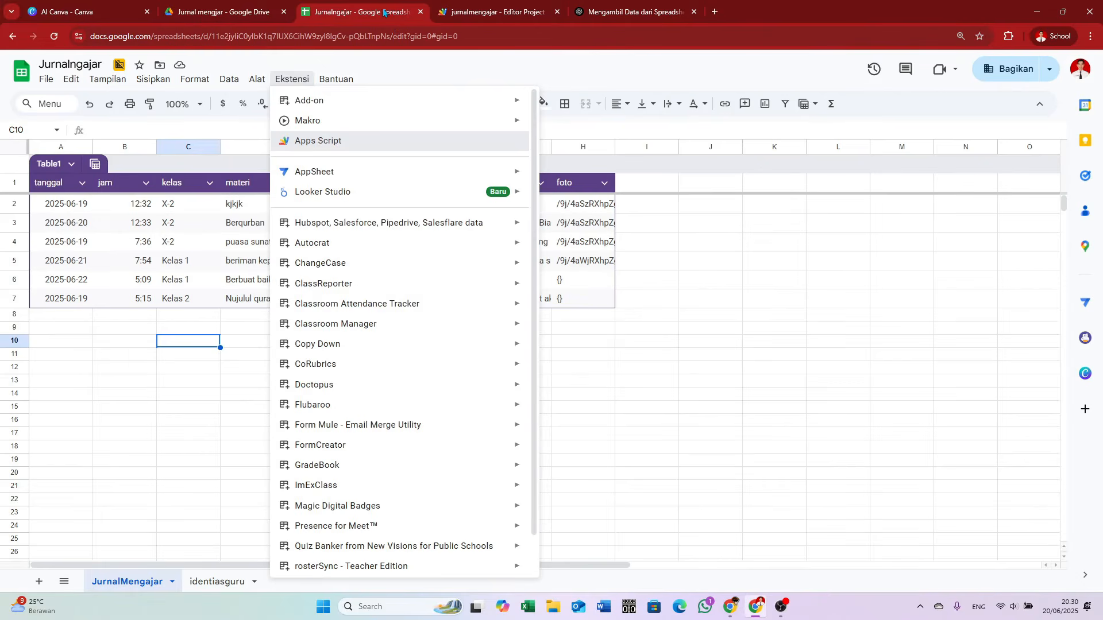
# Return to the jurnalmengajar script project and review the configuration of its first active deployment.
pyautogui.press('Escape')
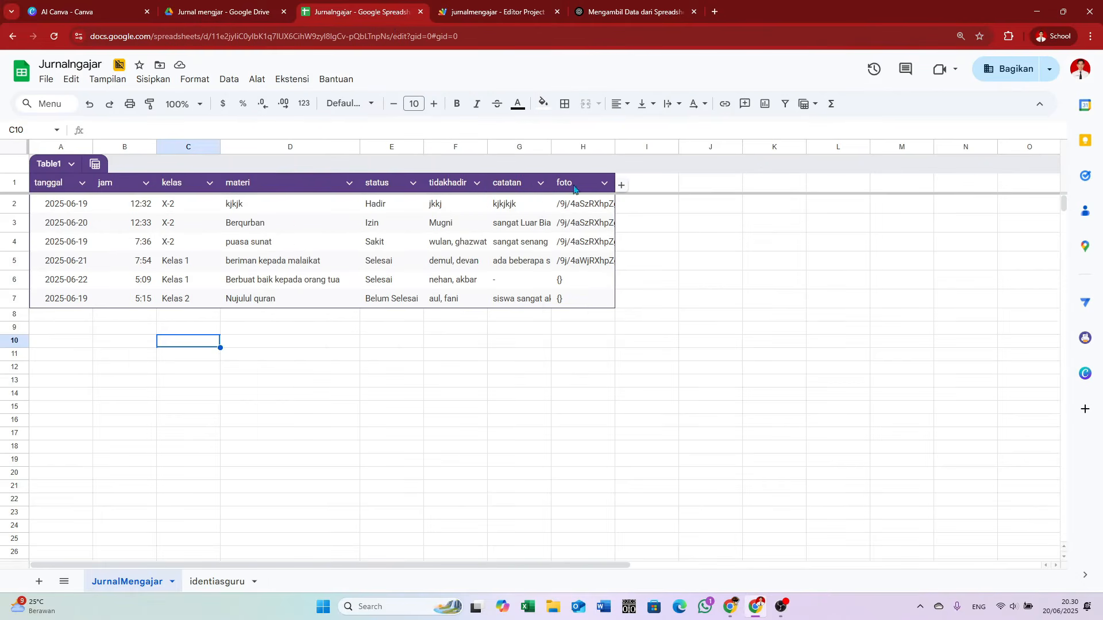
pyautogui.click(467, 18)
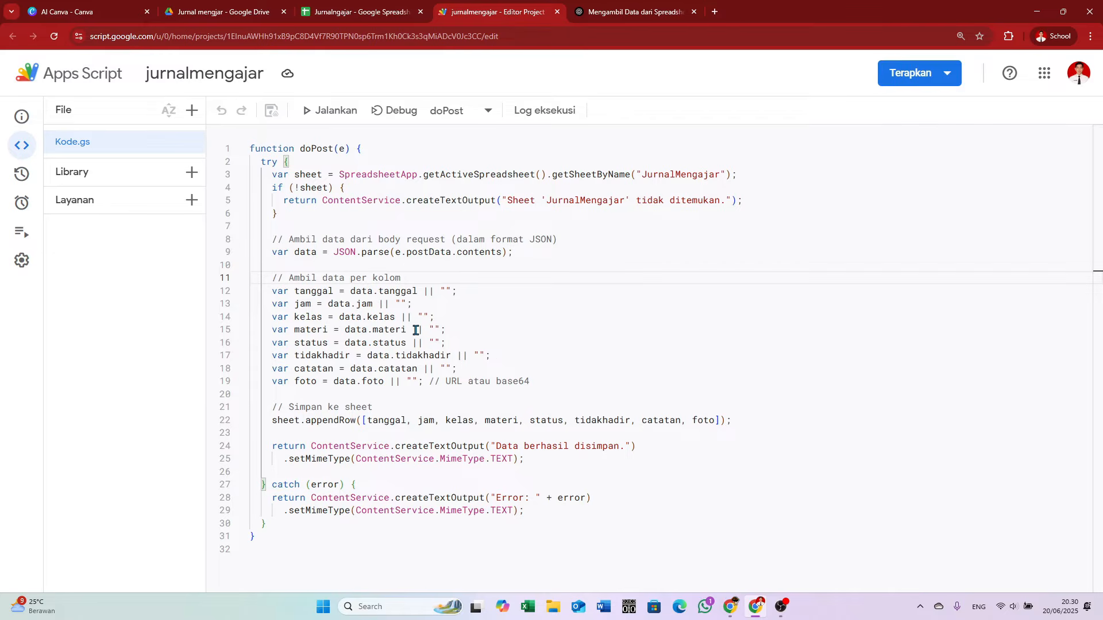
pyautogui.click(949, 79)
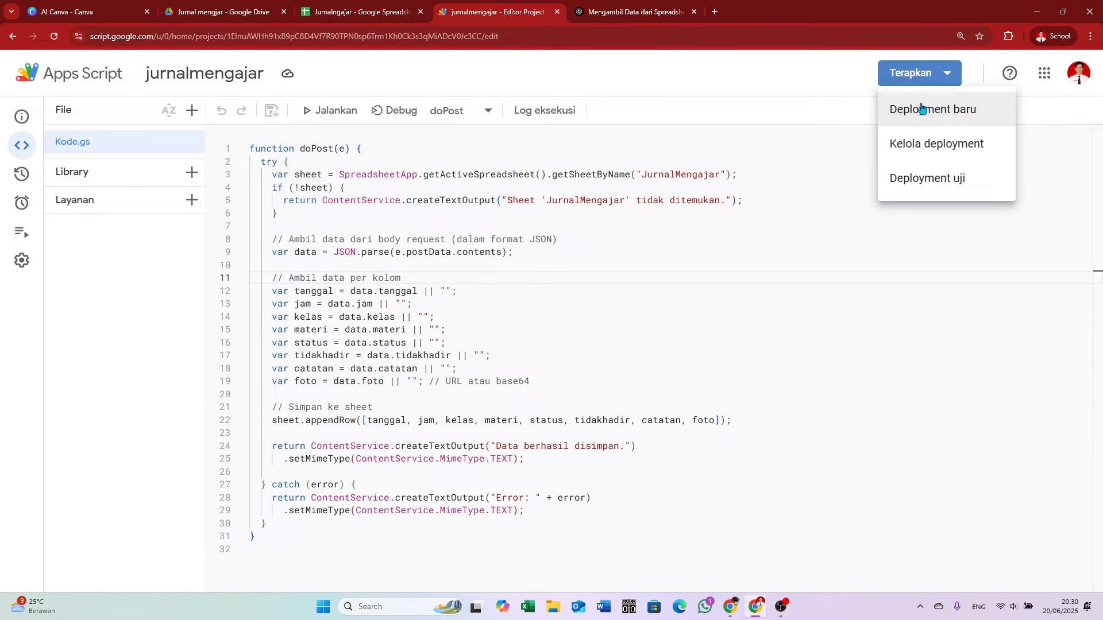
pyautogui.click(949, 75)
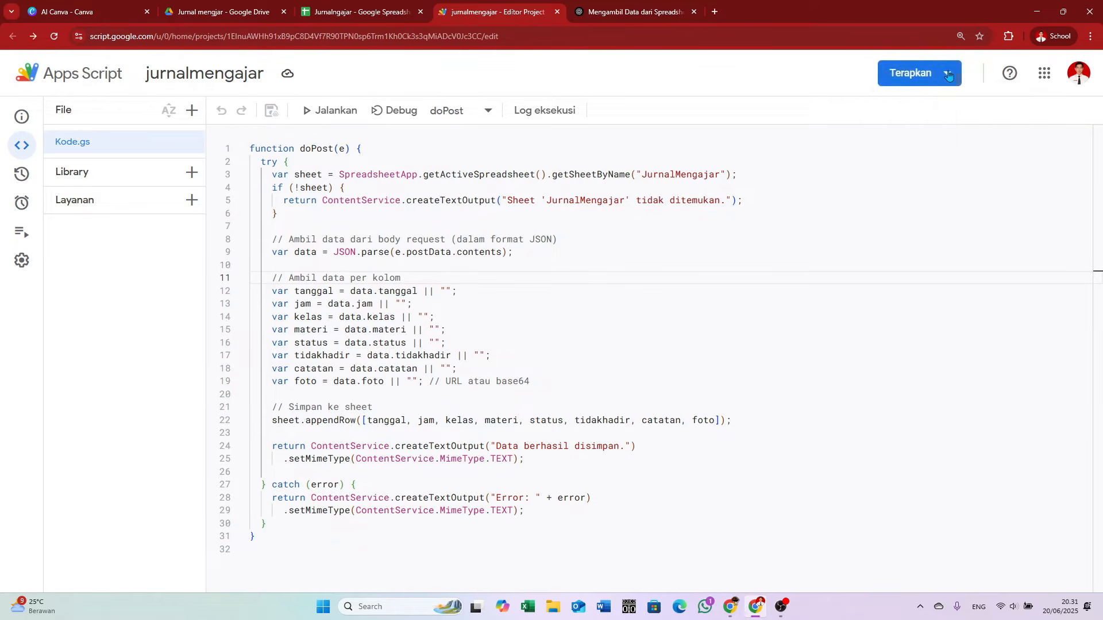
pyautogui.click(949, 74)
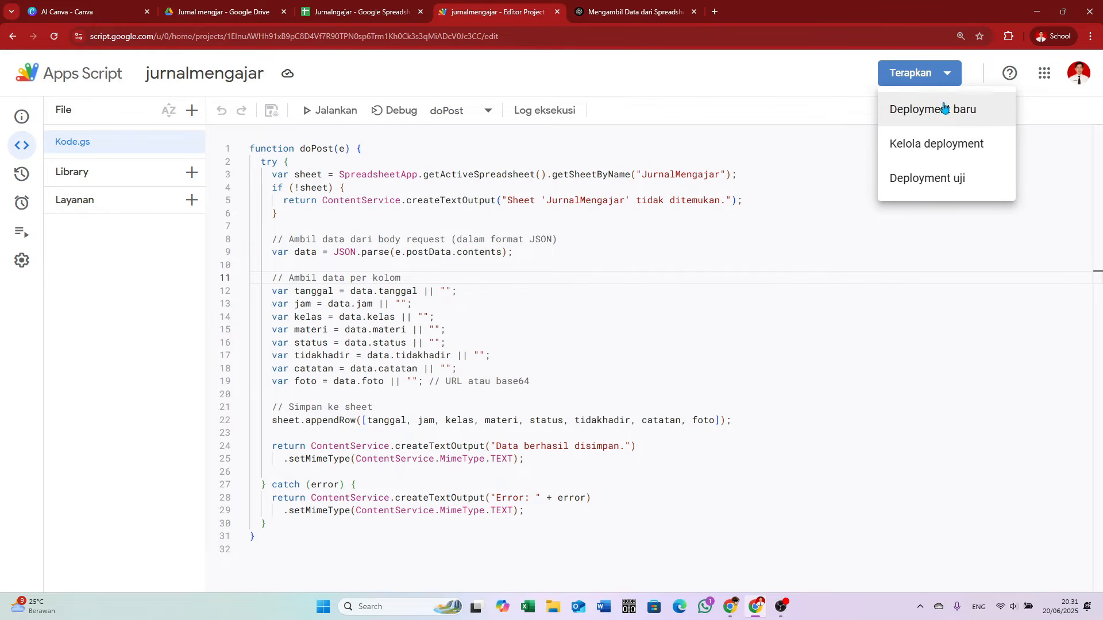
pyautogui.click(921, 143)
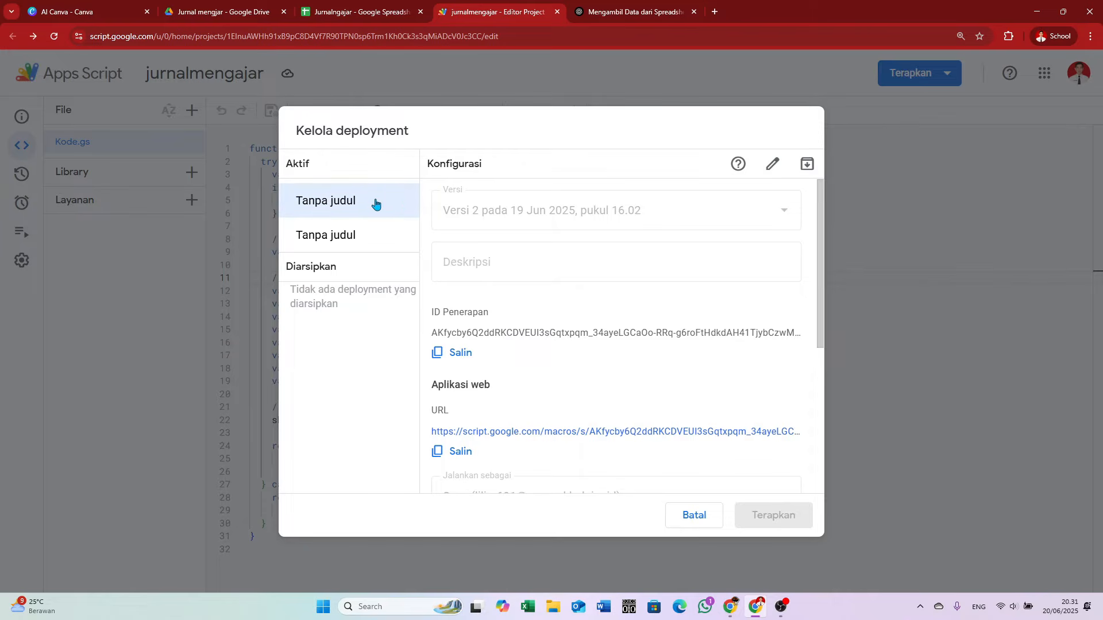
pyautogui.scroll(-1, 484, 194)
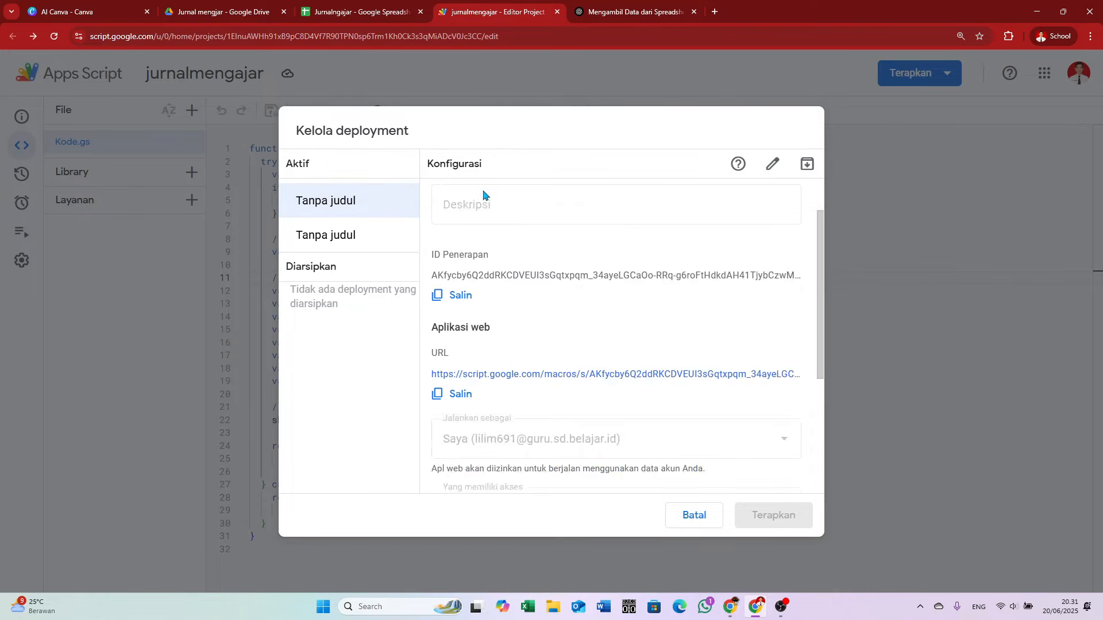
pyautogui.scroll(1, 483, 194)
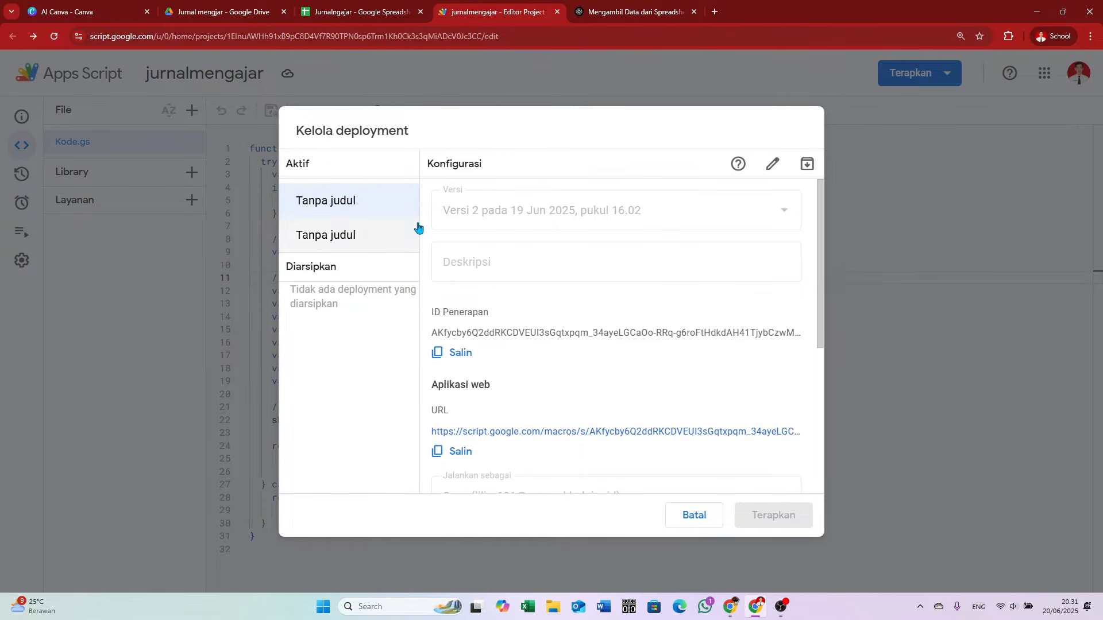
pyautogui.click(237, 77)
pyautogui.click(236, 76)
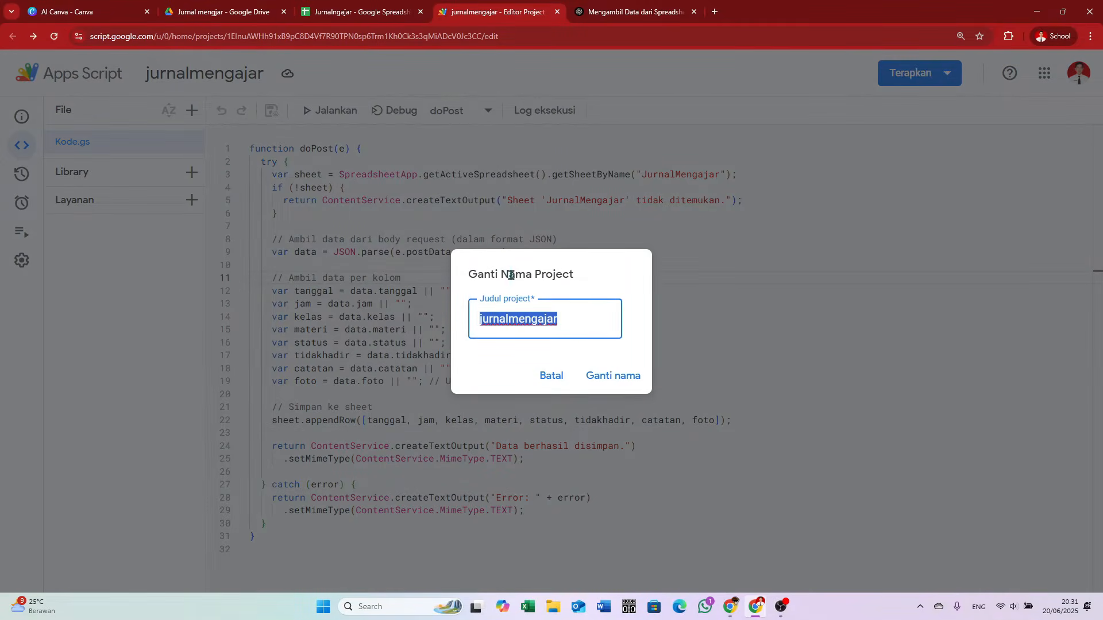
pyautogui.click(549, 375)
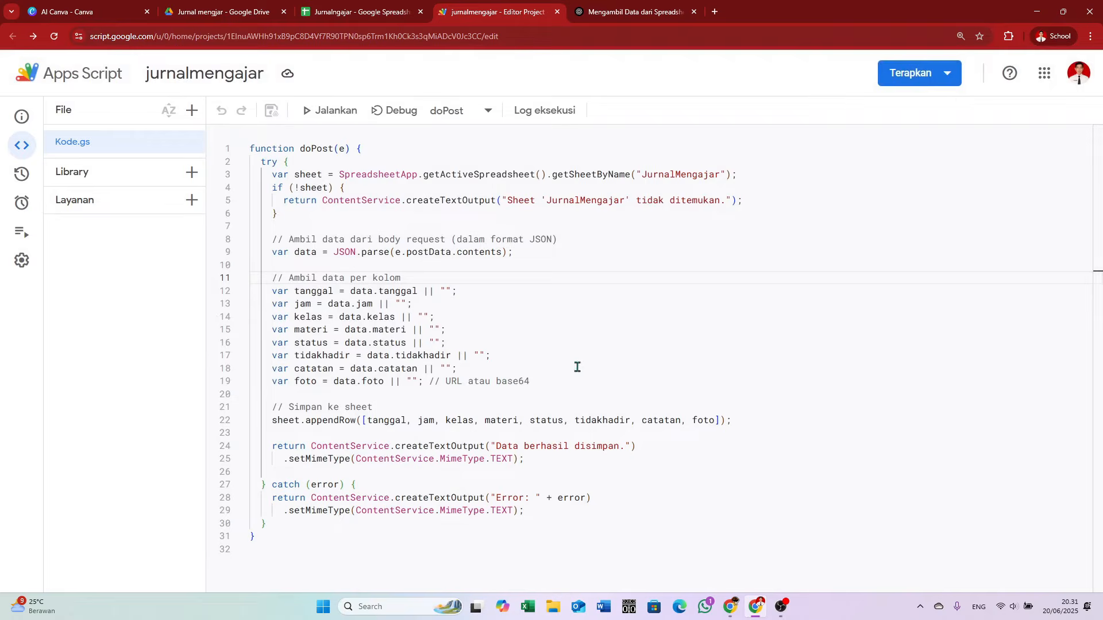
# Start a new deployment of the script, review its web app settings and available deployment types, and discard it.
pyautogui.click(948, 75)
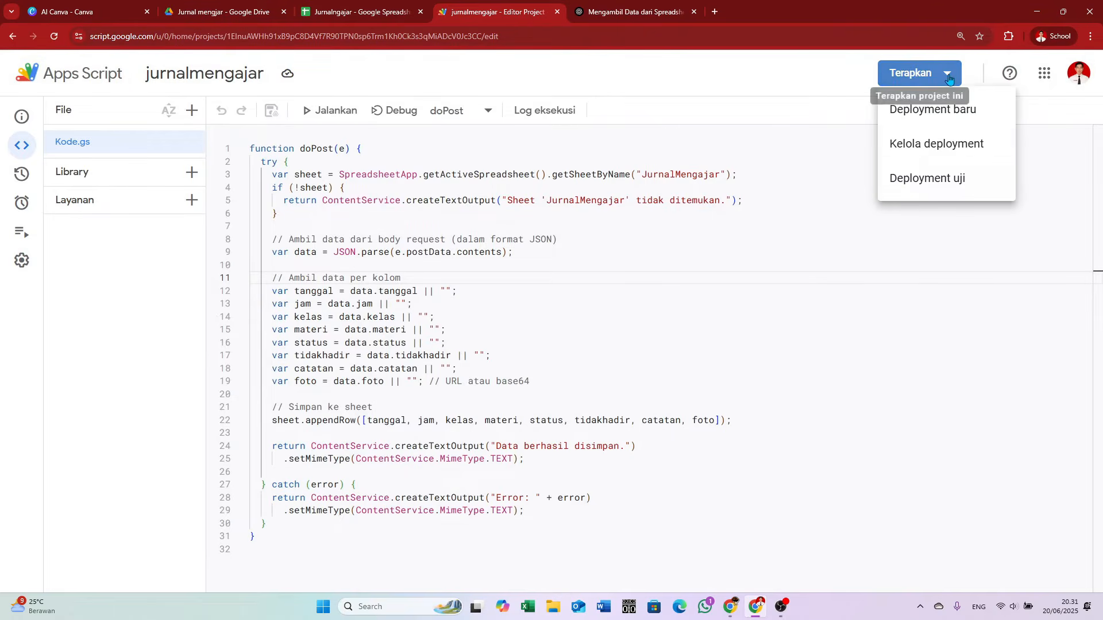
pyautogui.click(923, 148)
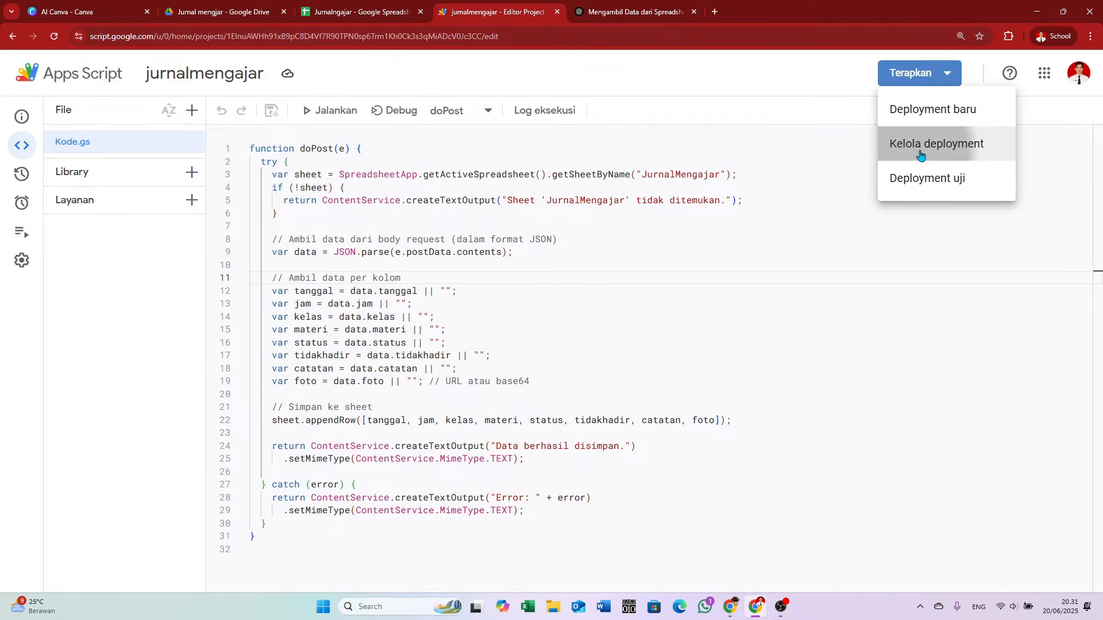
pyautogui.click(949, 75)
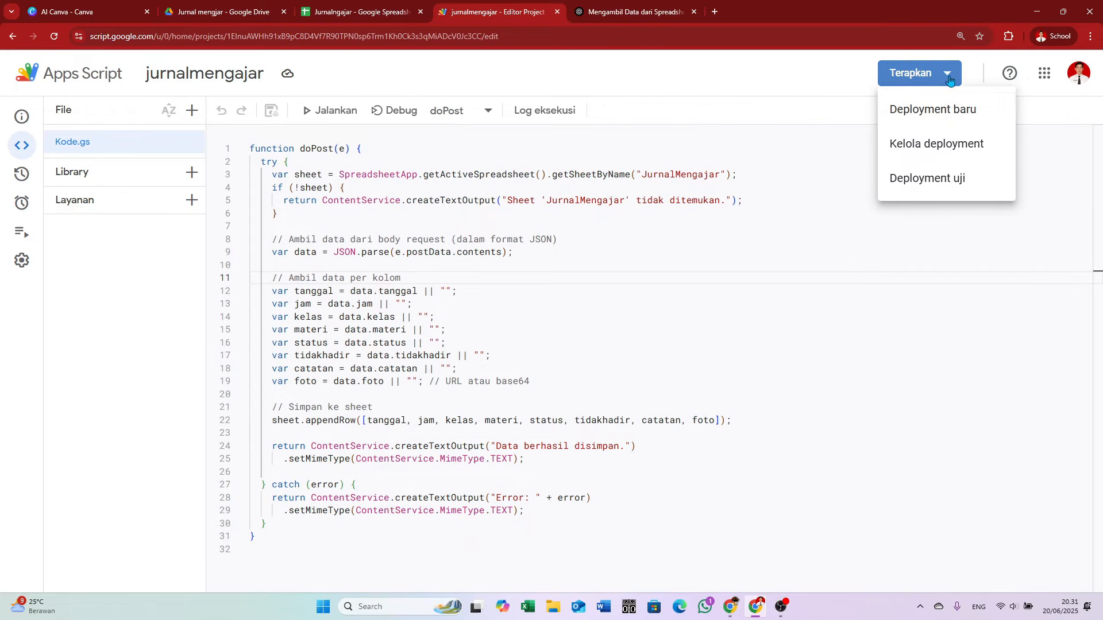
pyautogui.click(951, 120)
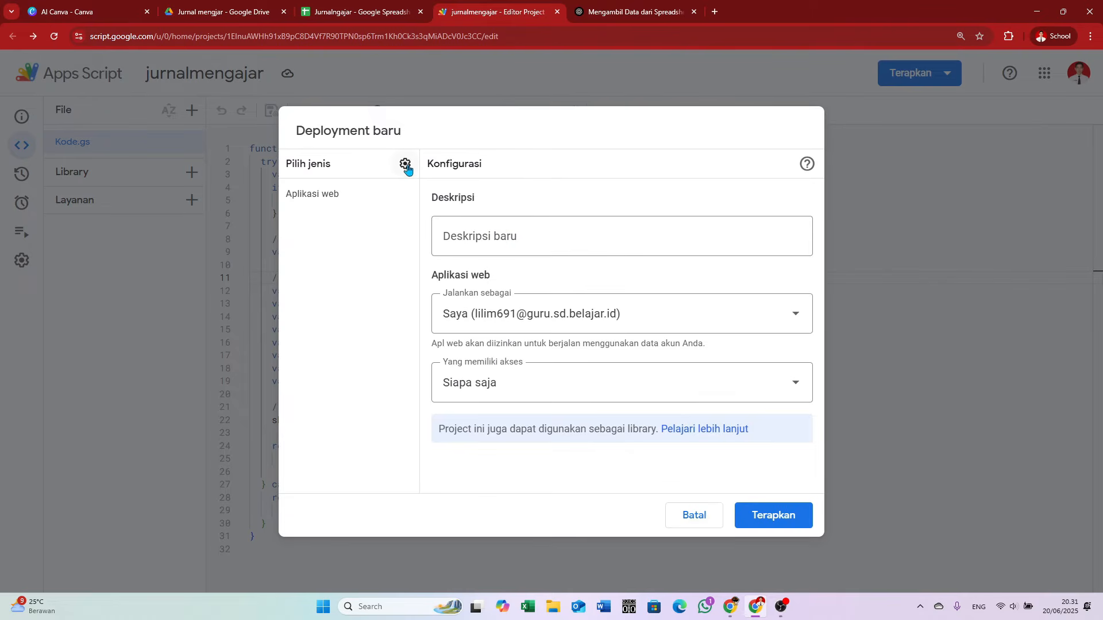
pyautogui.click(406, 165)
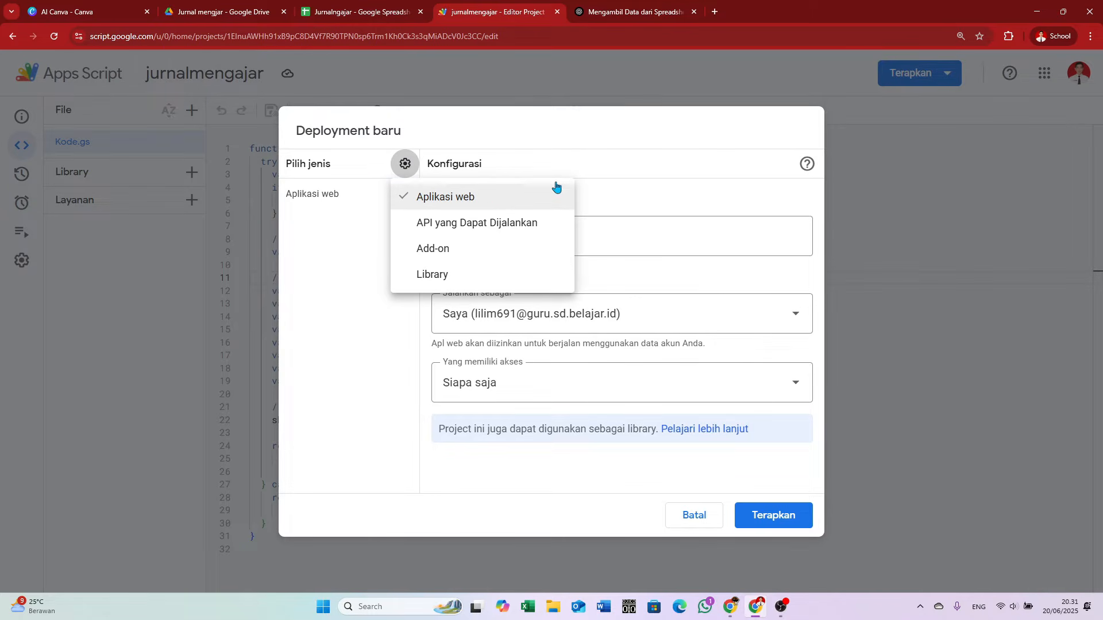
pyautogui.click(698, 516)
pyautogui.click(698, 516)
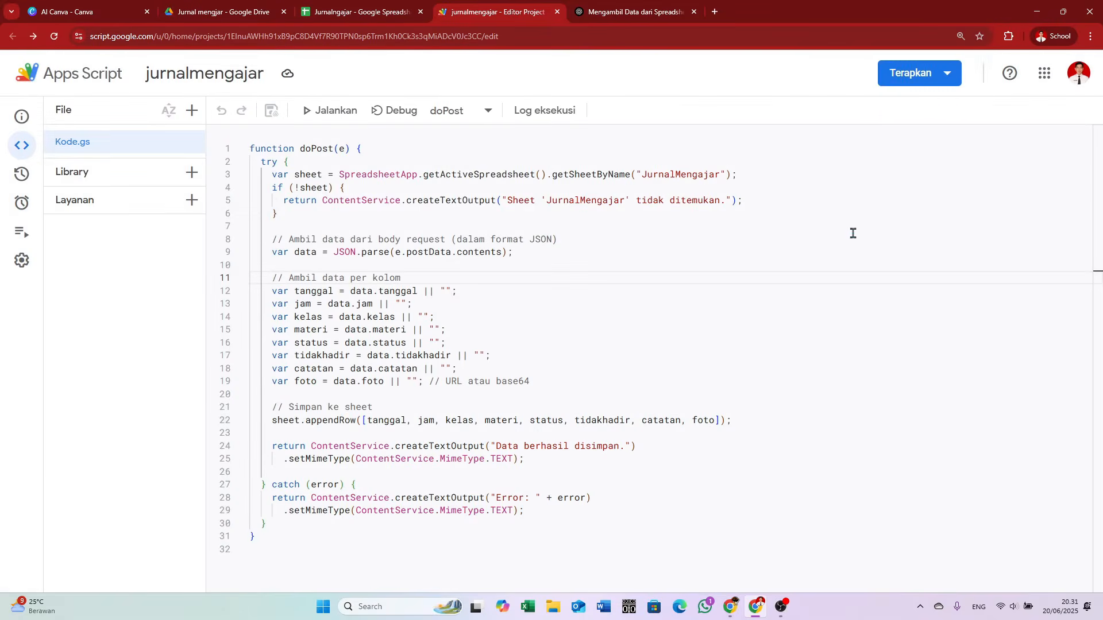
# Copy the web app URL of the first active deployment from the deployment management dialog and close the dialog.
pyautogui.click(945, 74)
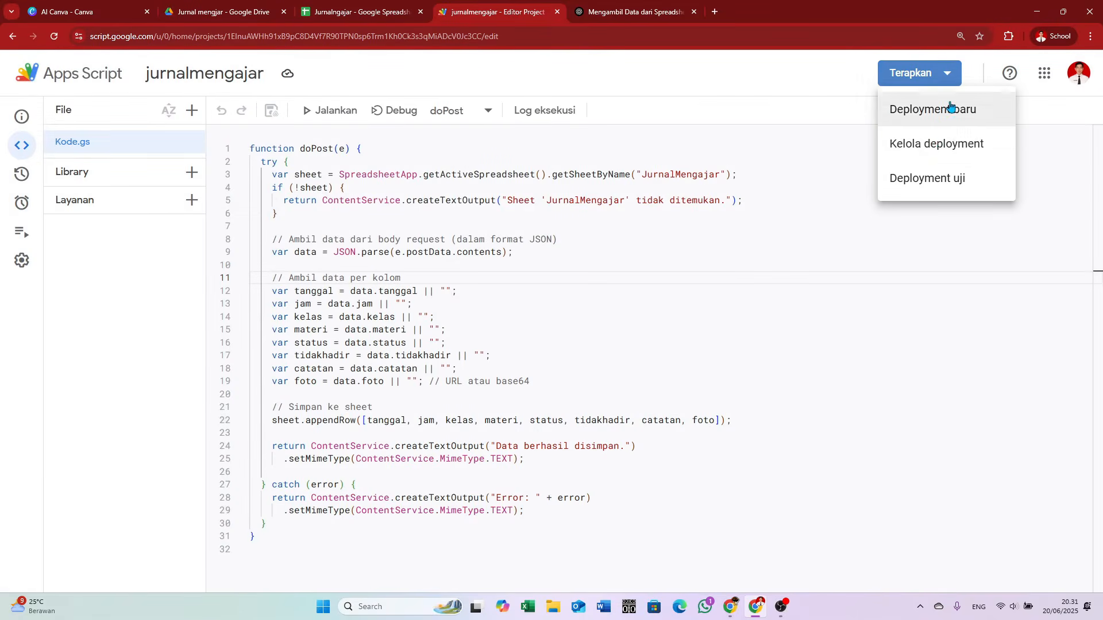
pyautogui.click(923, 151)
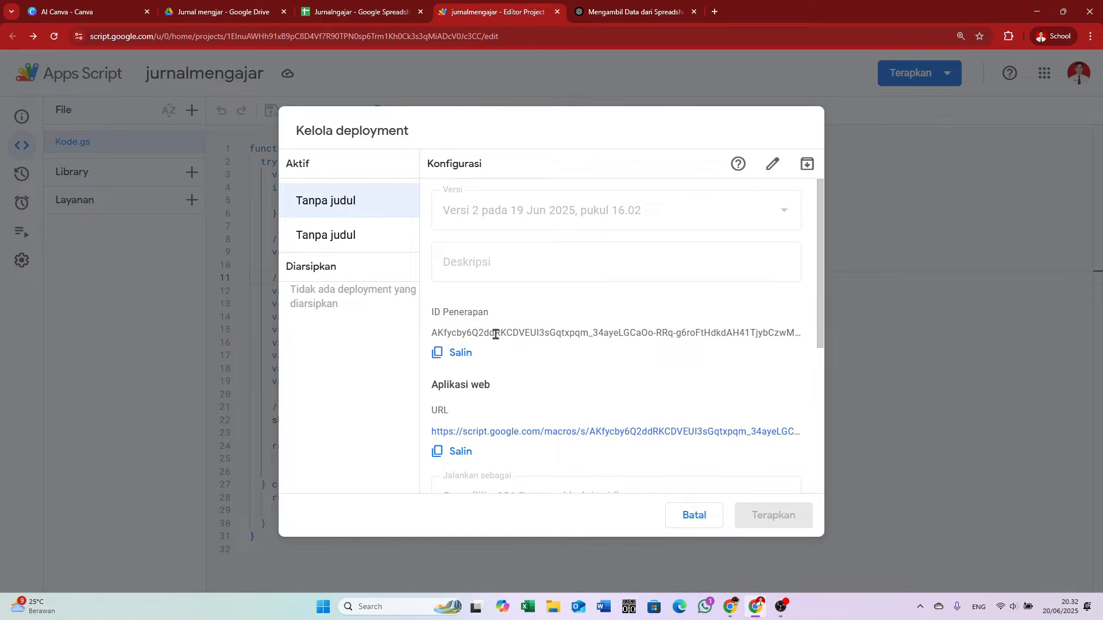
pyautogui.scroll(-2, 474, 367)
pyautogui.scroll(-1, 472, 361)
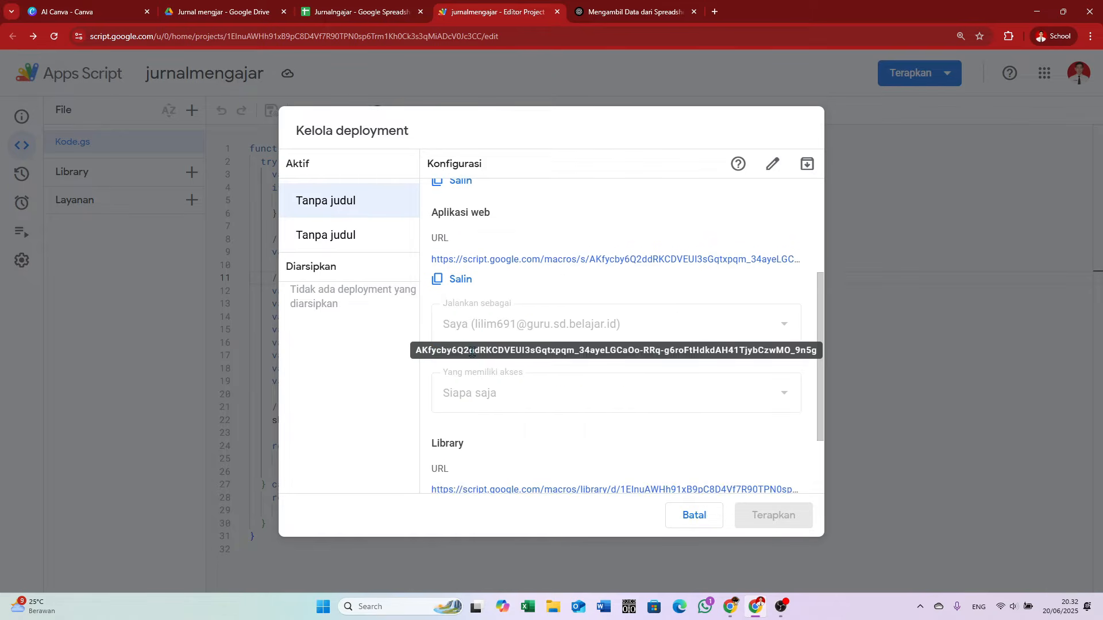
pyautogui.click(438, 281)
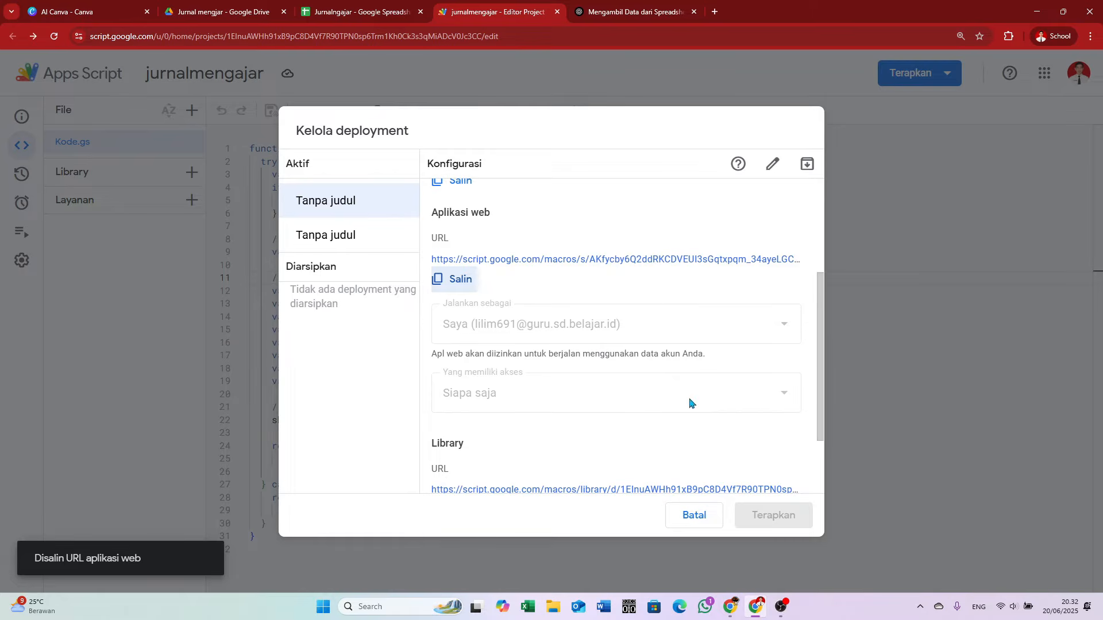
pyautogui.click(689, 516)
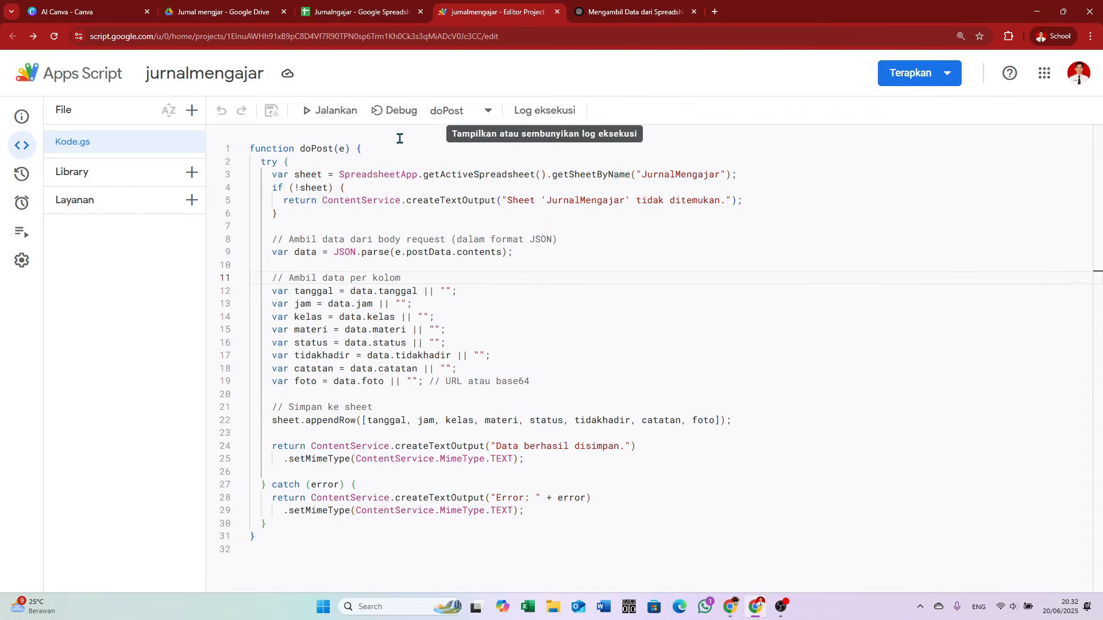
# Run the doPost function, examine its execution log, and check the JurnalMengajar sheet before returning to the script.
pyautogui.click(311, 115)
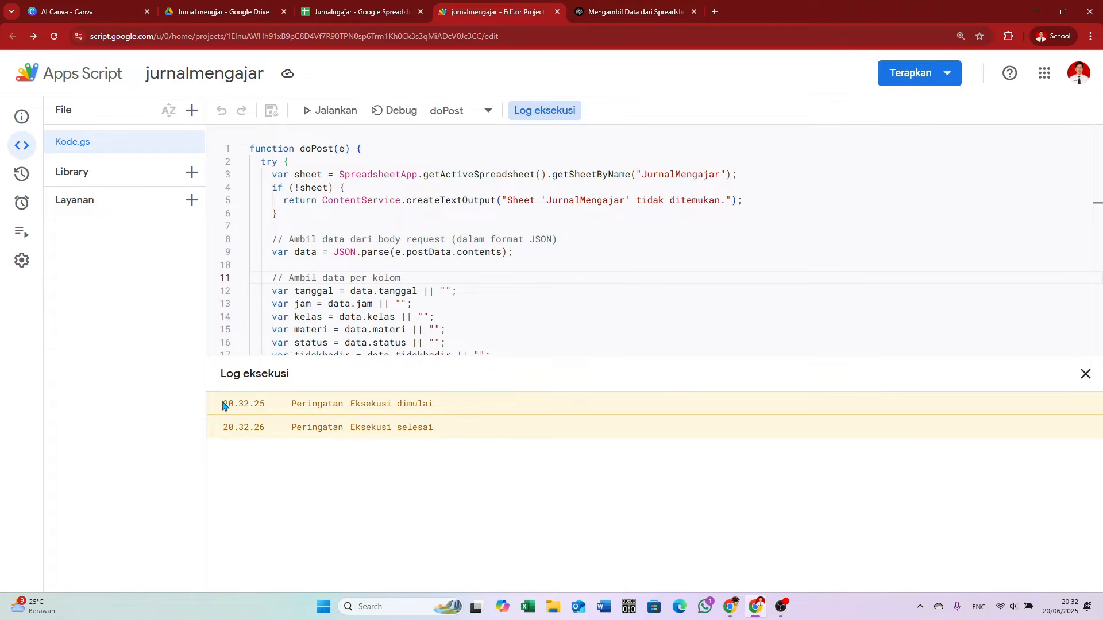
pyautogui.moveTo(295, 404); pyautogui.dragTo(454, 434)
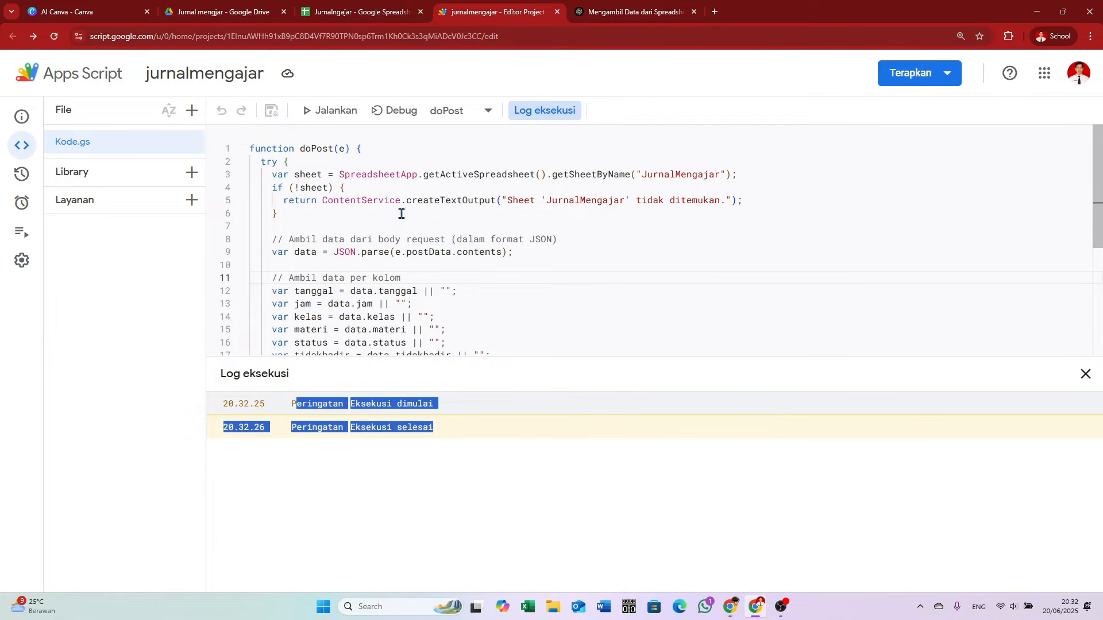
pyautogui.click(393, 10)
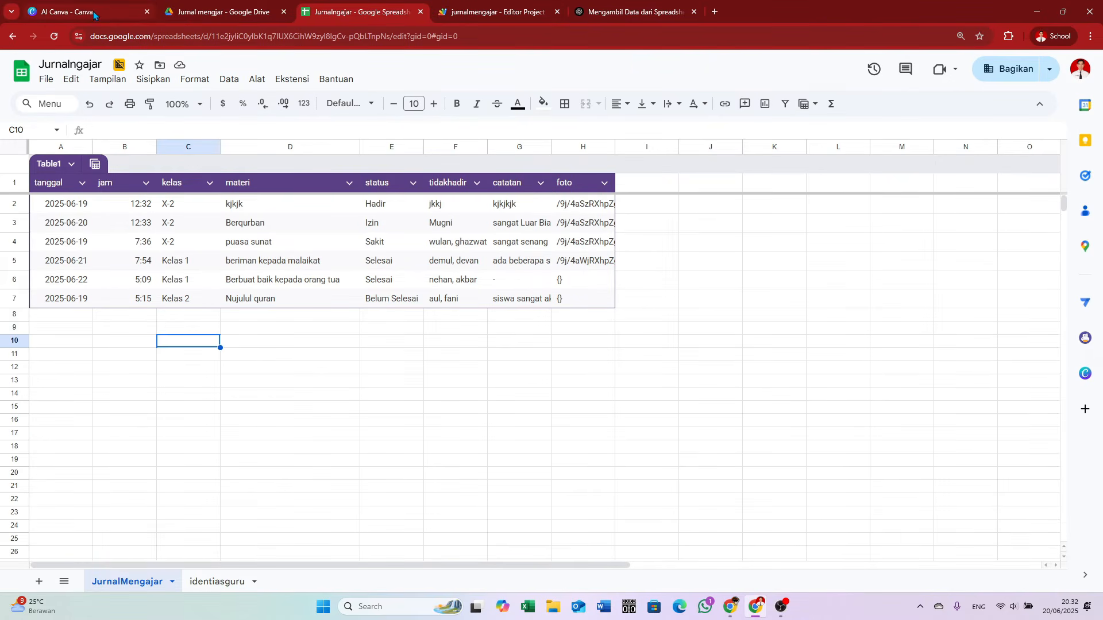
pyautogui.click(474, 13)
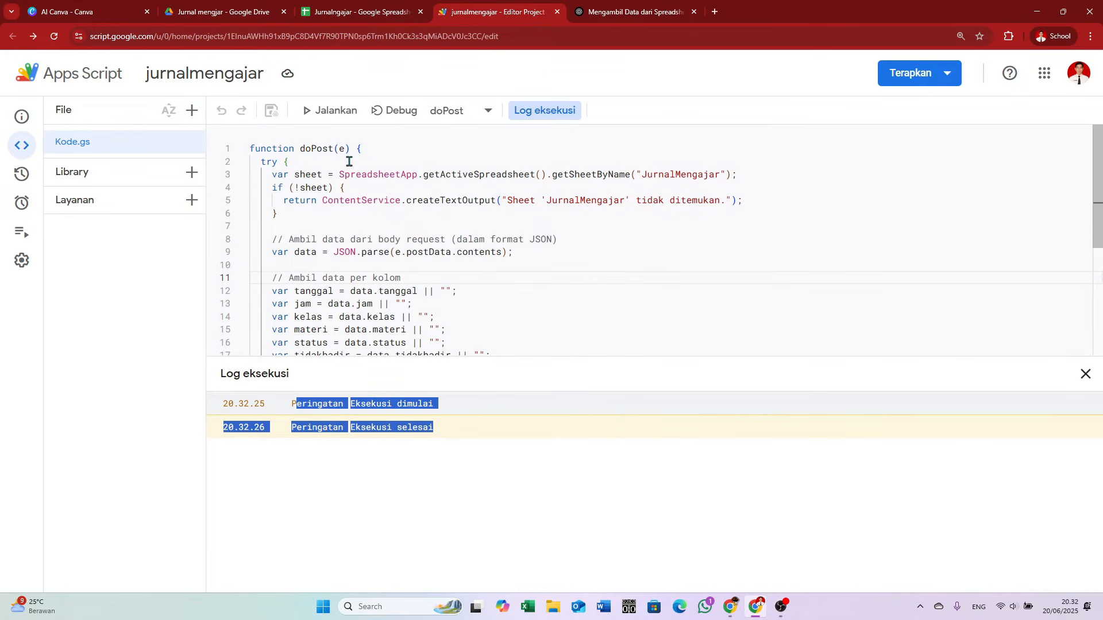
# Switch to the Canva AI agenda app conversation and reread the first prompt with its data fields and script link.
pyautogui.click(109, 11)
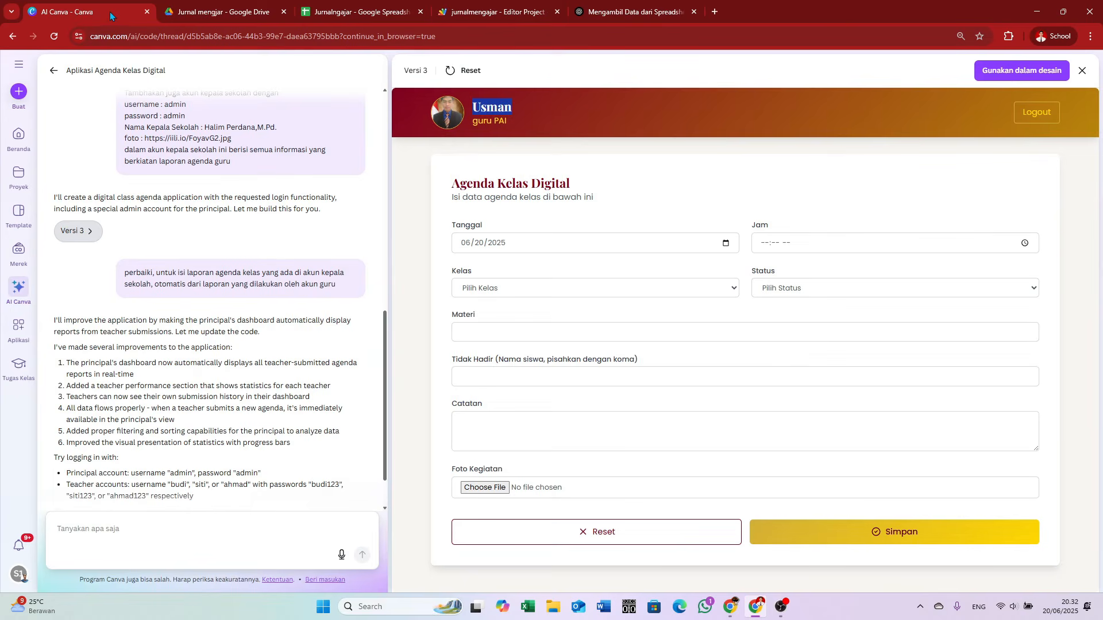
pyautogui.scroll(10, 199, 191)
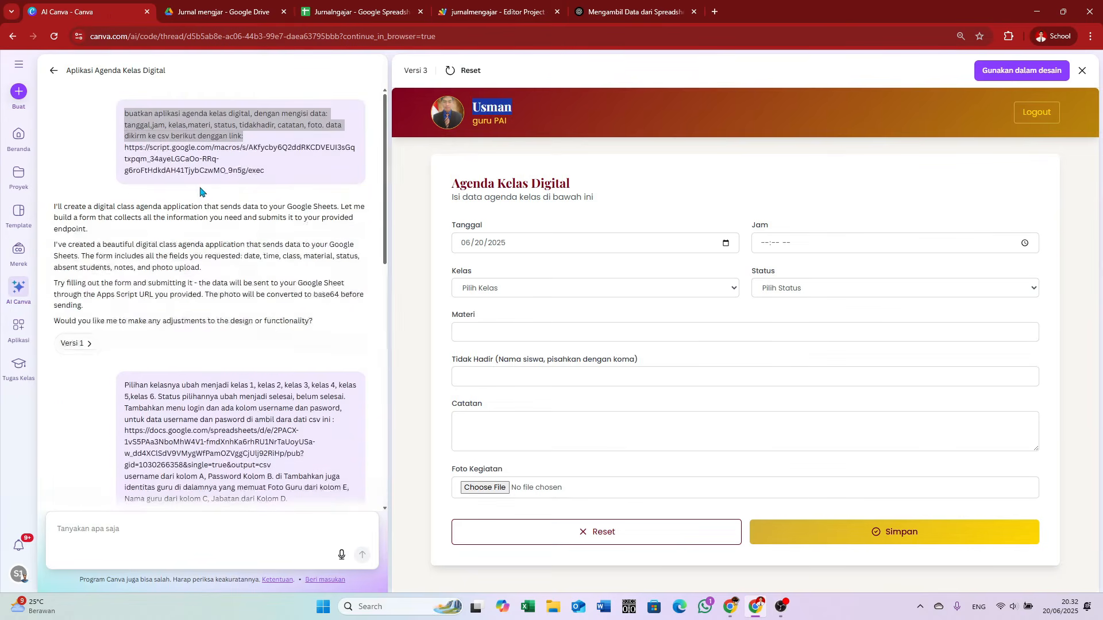
pyautogui.click(177, 132)
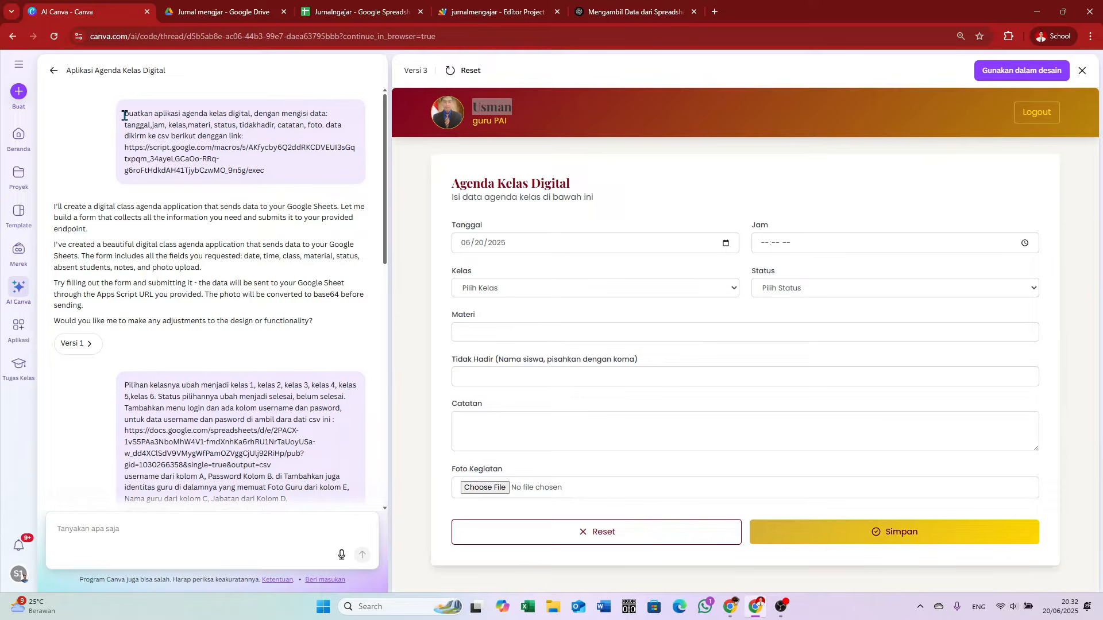
pyautogui.moveTo(128, 114); pyautogui.dragTo(333, 117)
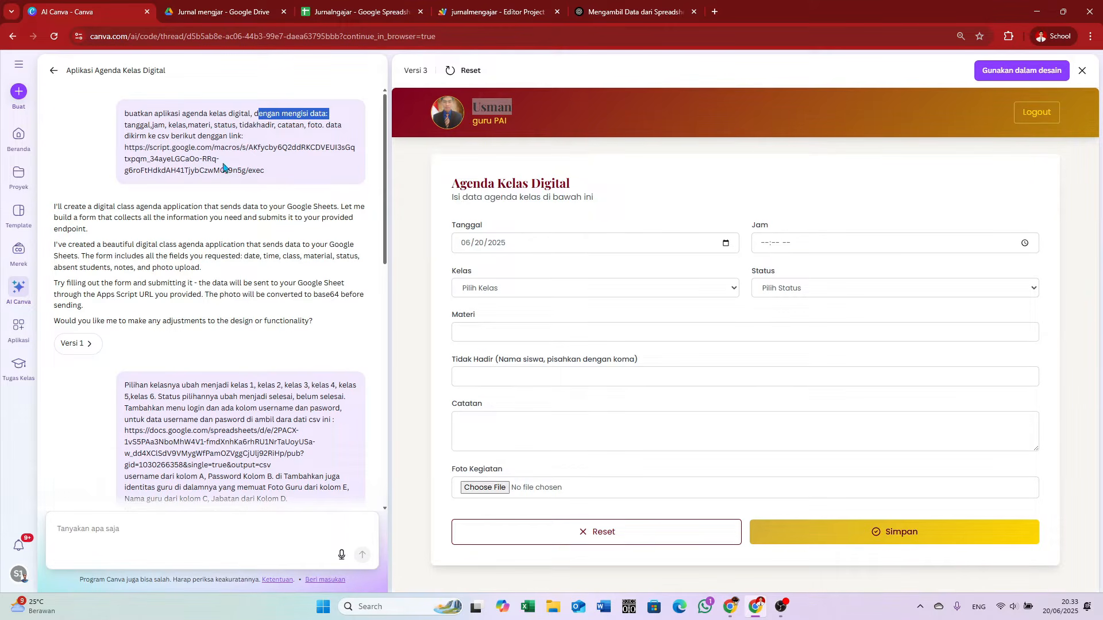
# Preview Versi 1 of the agenda app and examine the form's date picker and Kelas options without changing them.
pyautogui.click(79, 344)
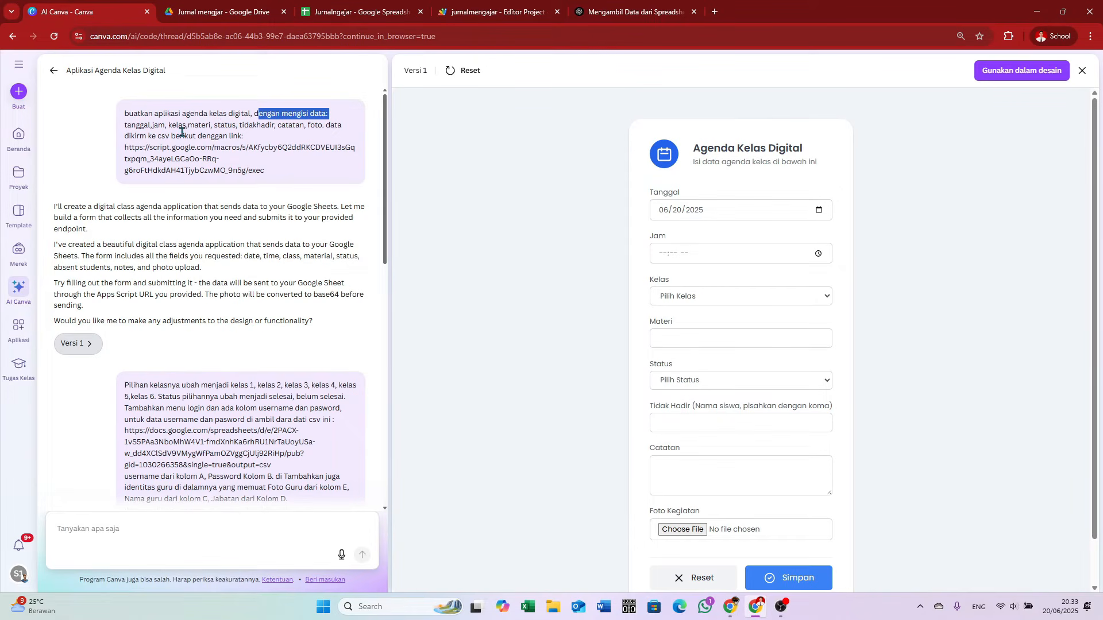
pyautogui.scroll(-1, 775, 240)
pyautogui.scroll(1, 776, 239)
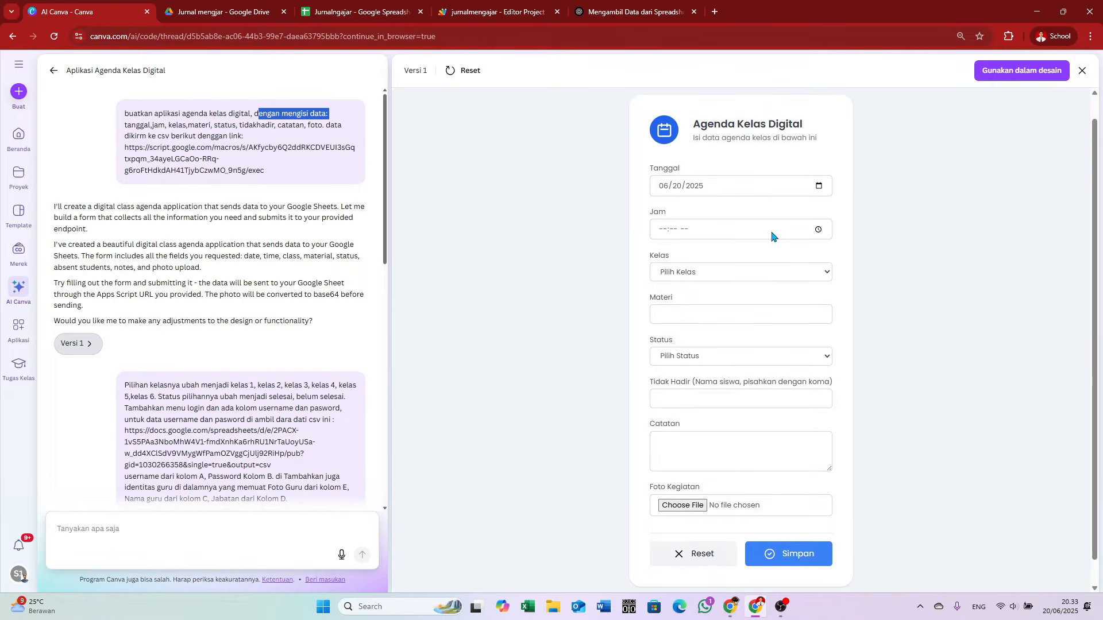
pyautogui.click(819, 211)
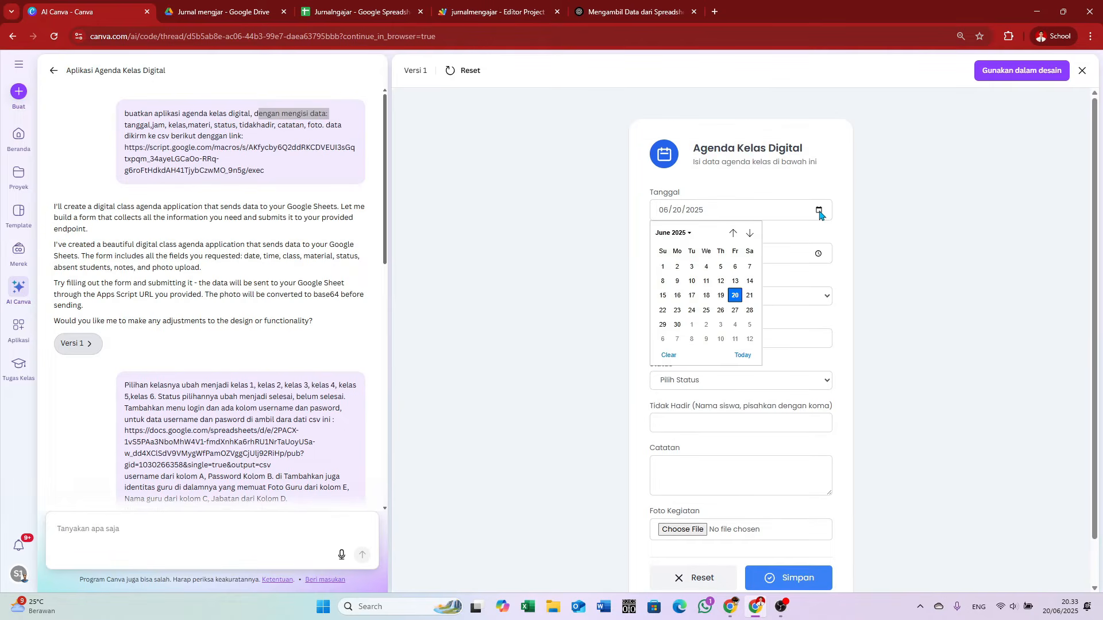
pyautogui.click(830, 240)
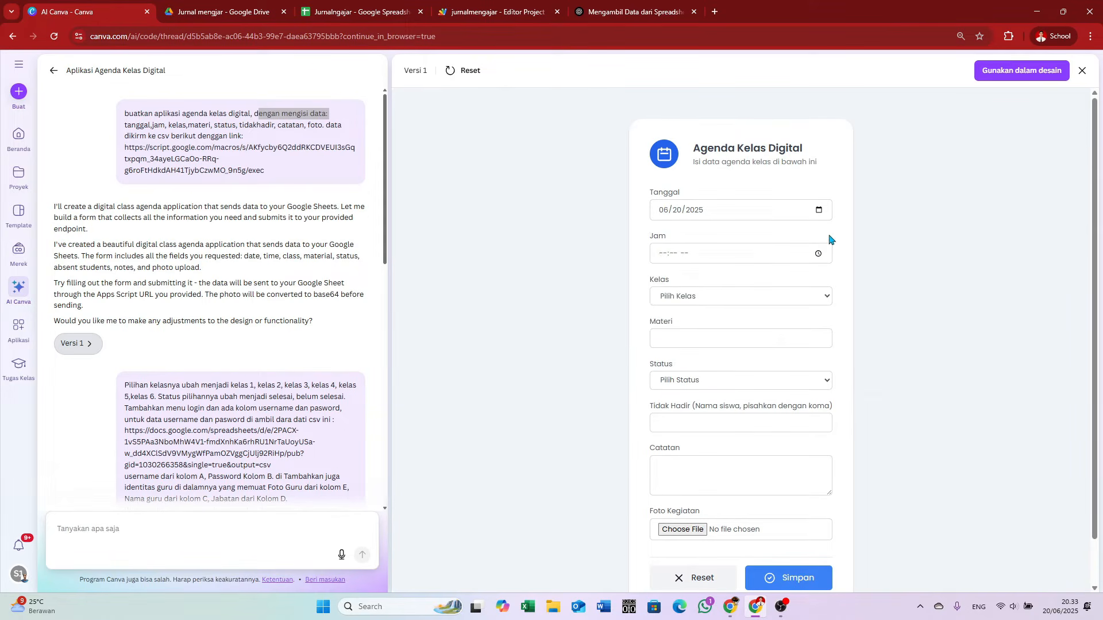
pyautogui.click(764, 301)
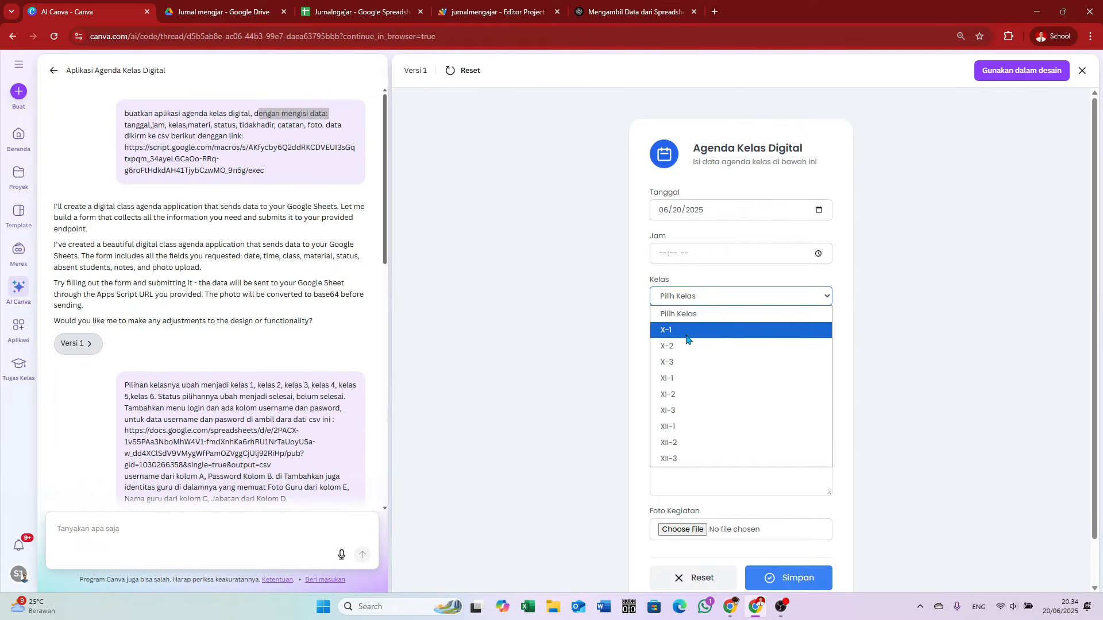
pyautogui.click(559, 343)
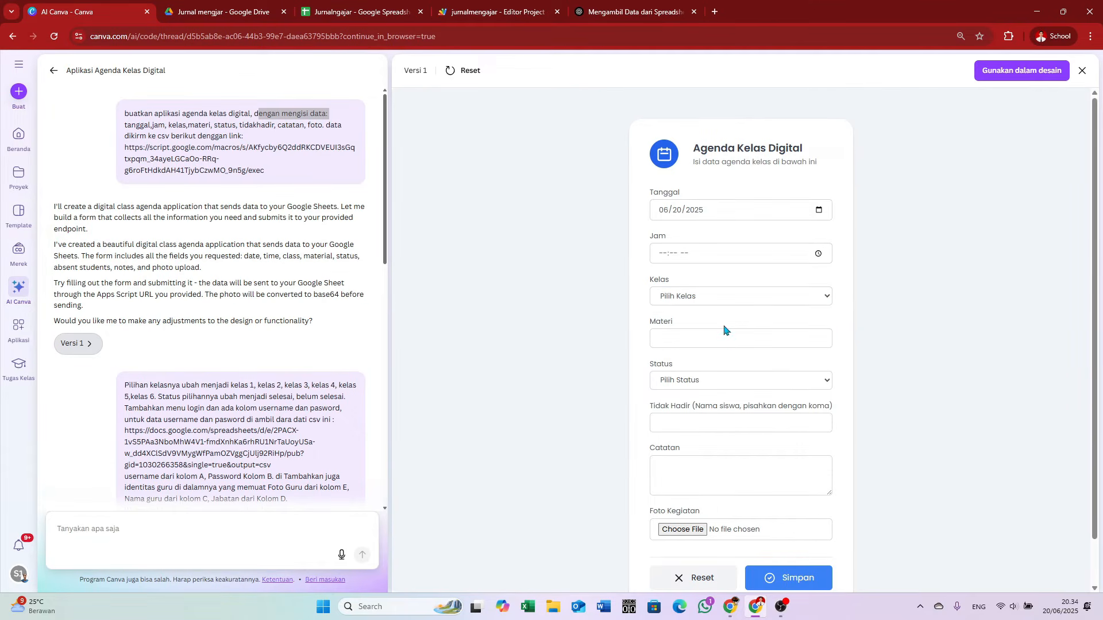
# Check the Foto Kegiatan file chooser without selecting a file, and compare the form's fields with the JurnalMengajar sheet before returning to the form.
pyautogui.scroll(-1, 731, 342)
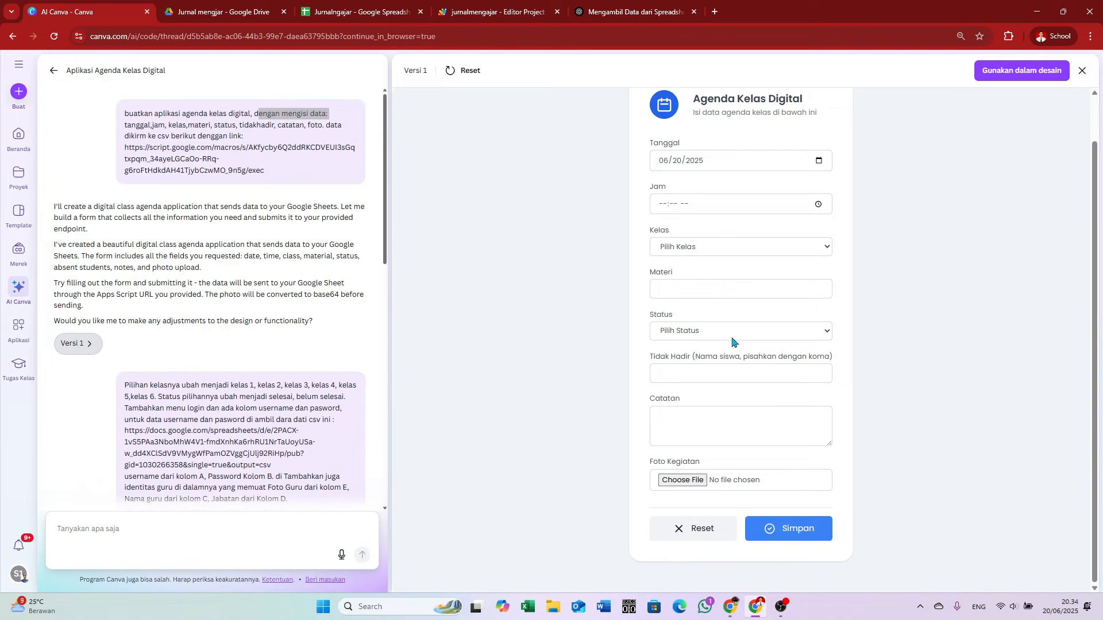
pyautogui.click(683, 481)
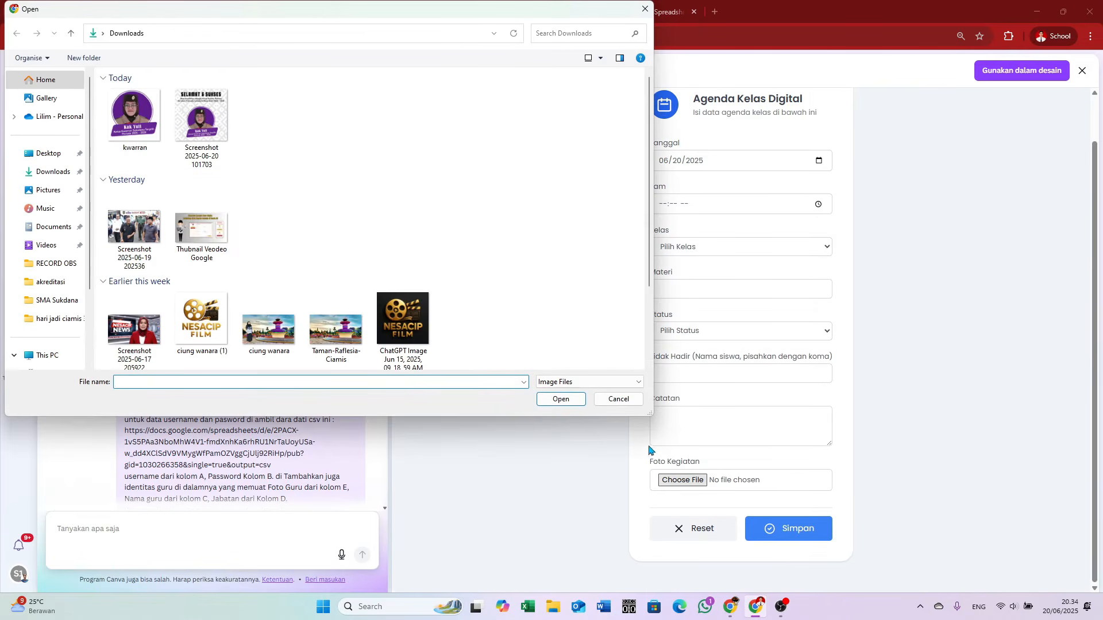
pyautogui.click(624, 399)
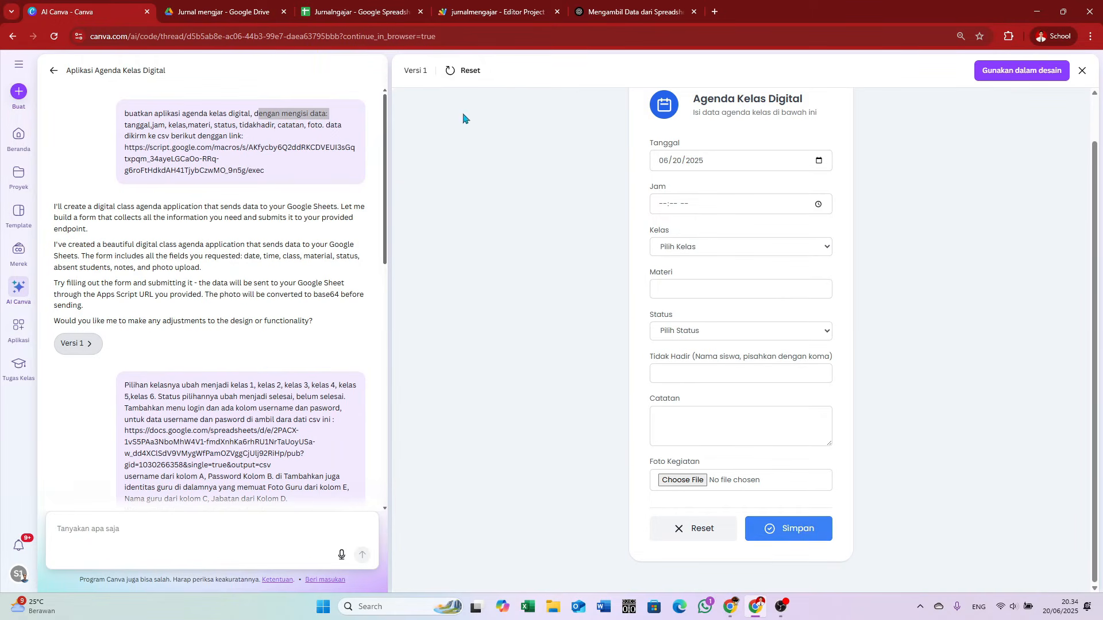
pyautogui.click(368, 12)
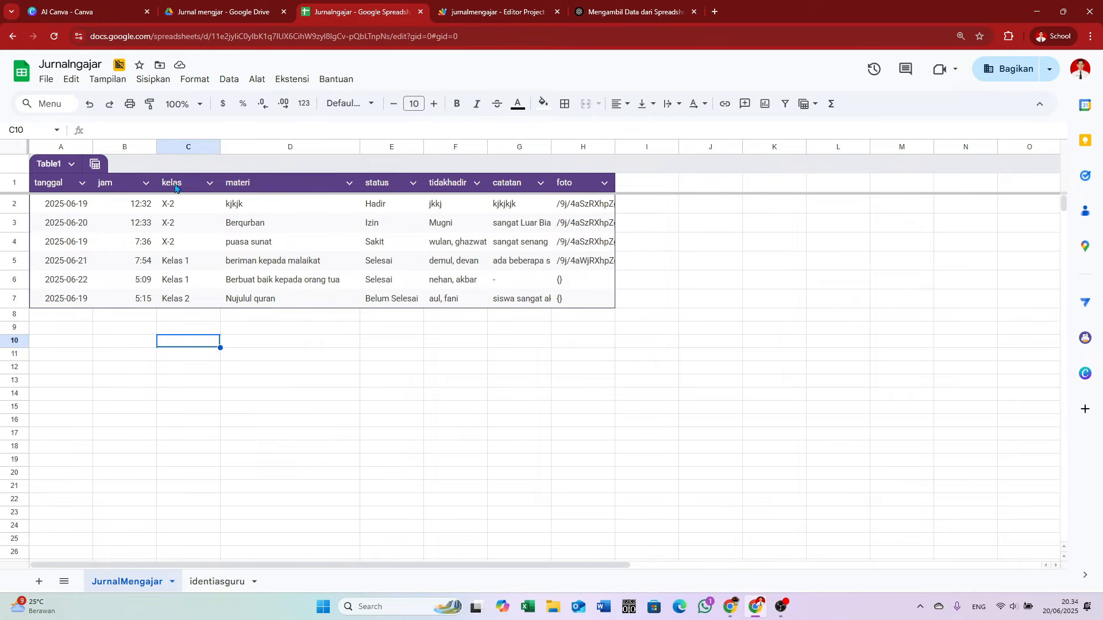
pyautogui.click(121, 349)
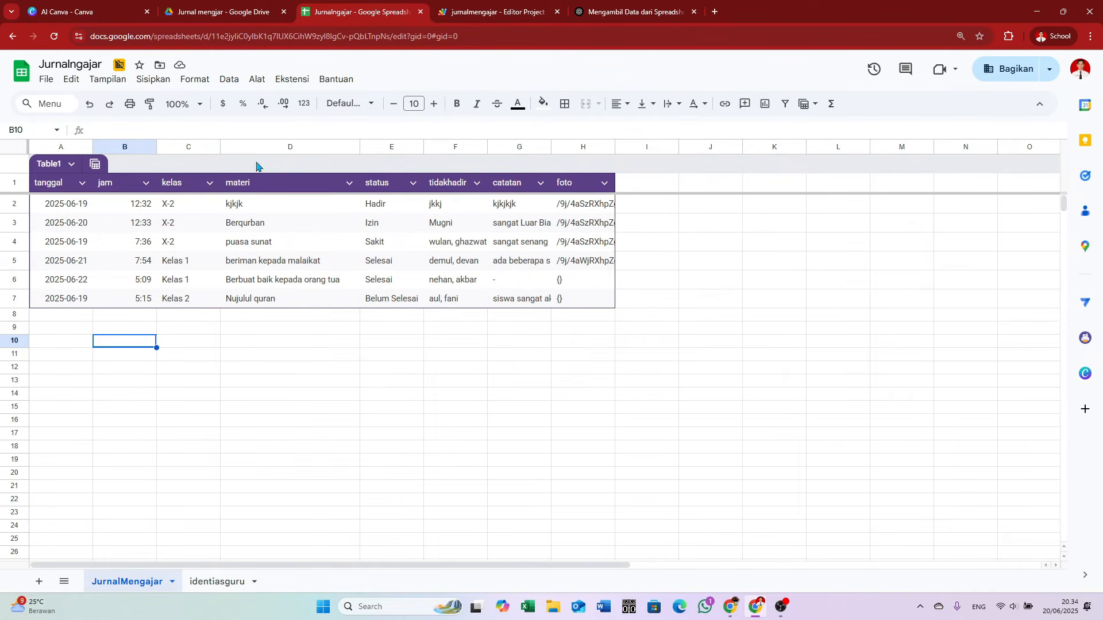
pyautogui.click(120, 12)
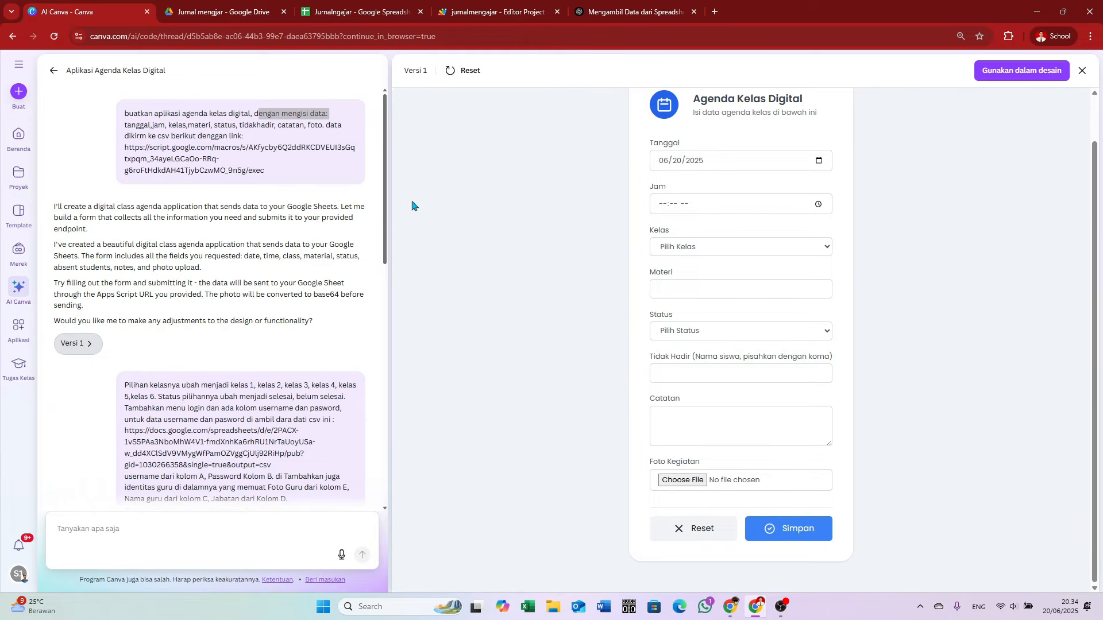
# Reread the second prompt's class, status and login requests, comparing them with the Kelas and Status options in the Versi 1 form.
pyautogui.moveTo(386, 199); pyautogui.dragTo(386, 271)
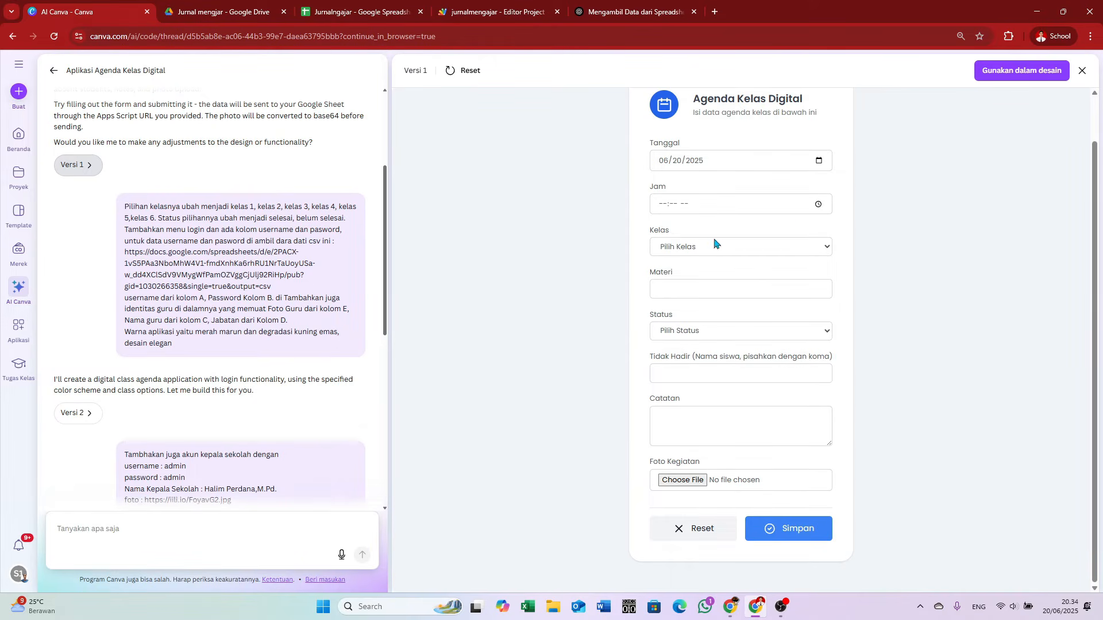
pyautogui.click(809, 248)
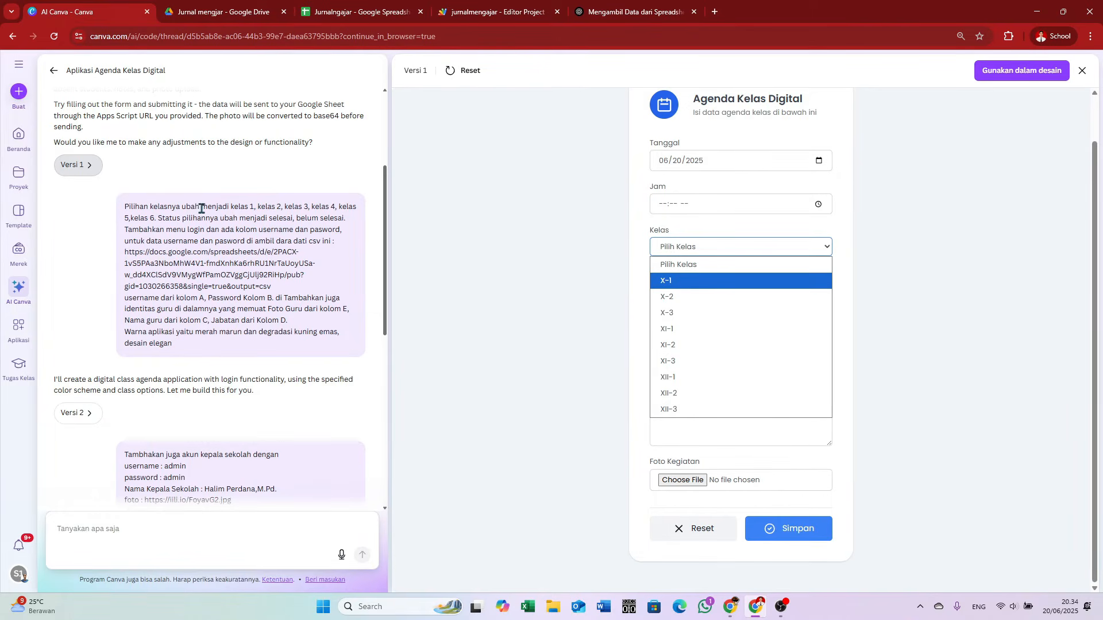
pyautogui.moveTo(196, 209); pyautogui.dragTo(161, 220)
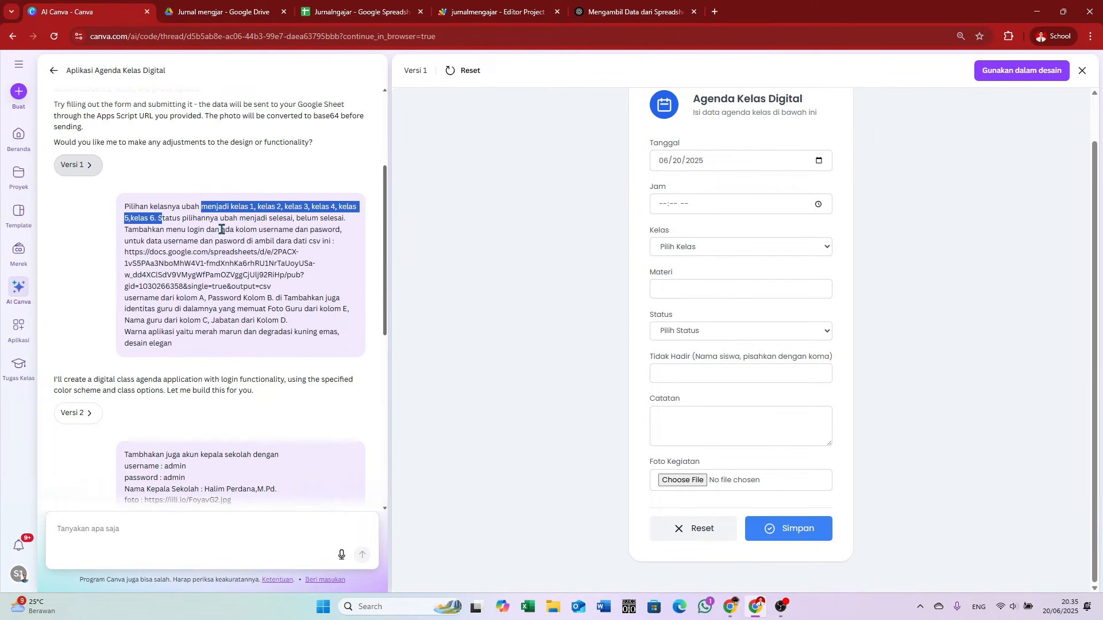
pyautogui.moveTo(186, 220); pyautogui.dragTo(263, 218)
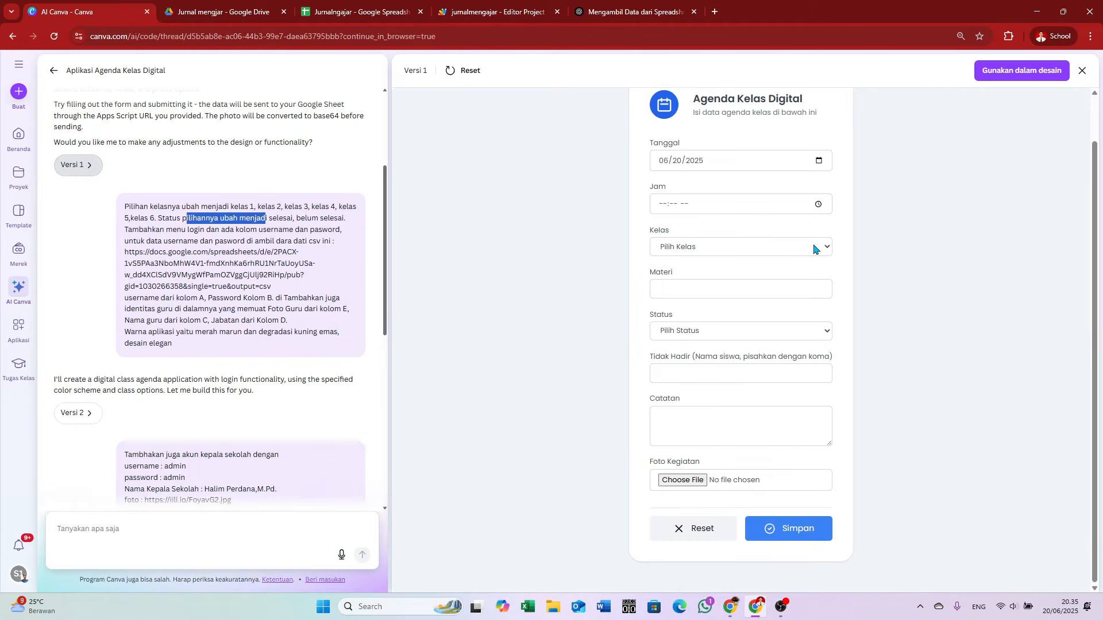
pyautogui.click(829, 333)
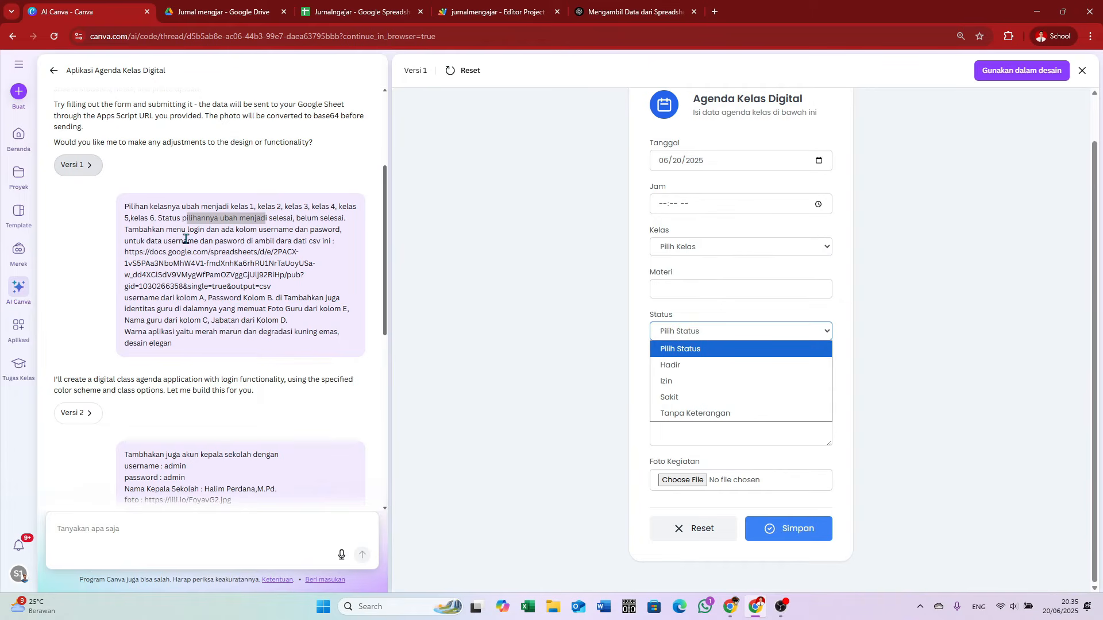
pyautogui.moveTo(125, 231); pyautogui.dragTo(358, 242)
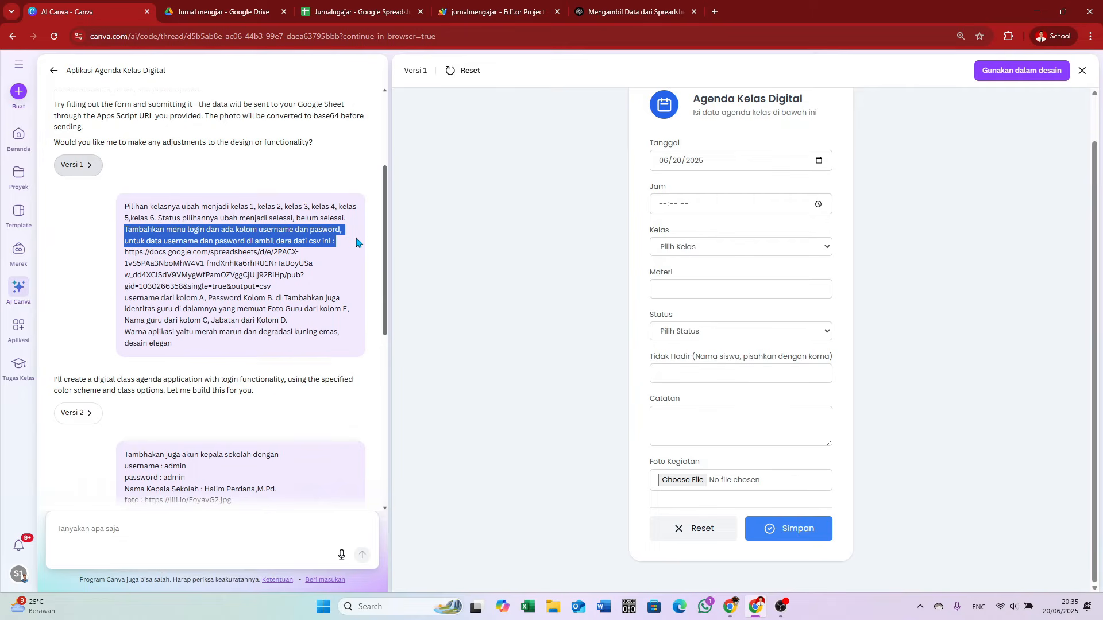
pyautogui.moveTo(353, 244); pyautogui.dragTo(332, 288)
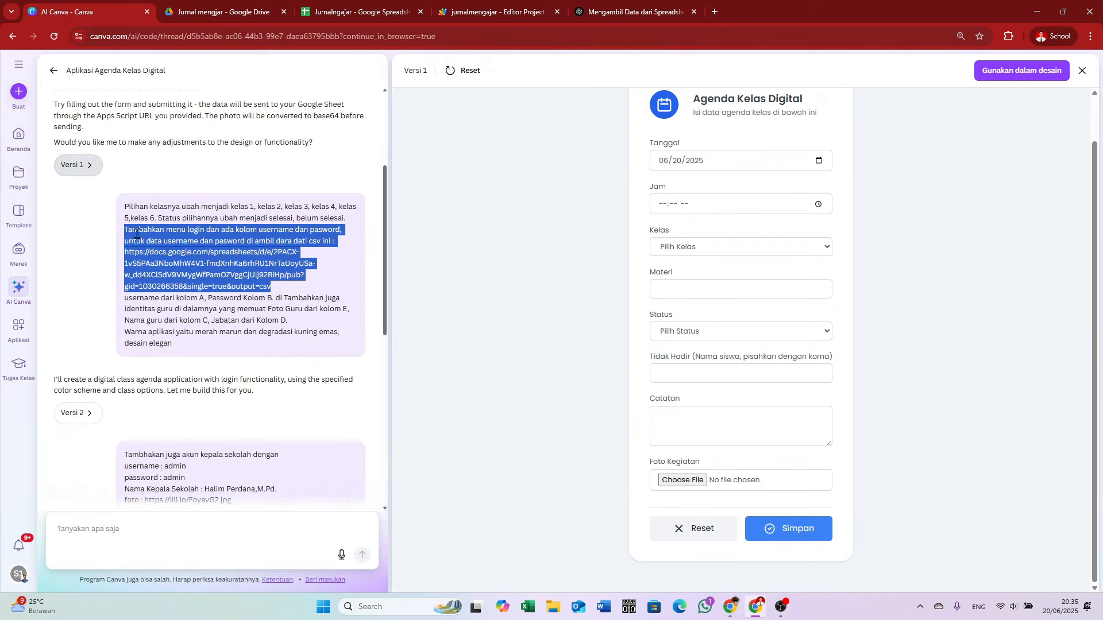
# Switch to the Jurnalngajar spreadsheet and view its JurnalMengajar and identiasguru sheets, ending on identiasguru.
pyautogui.click(357, 14)
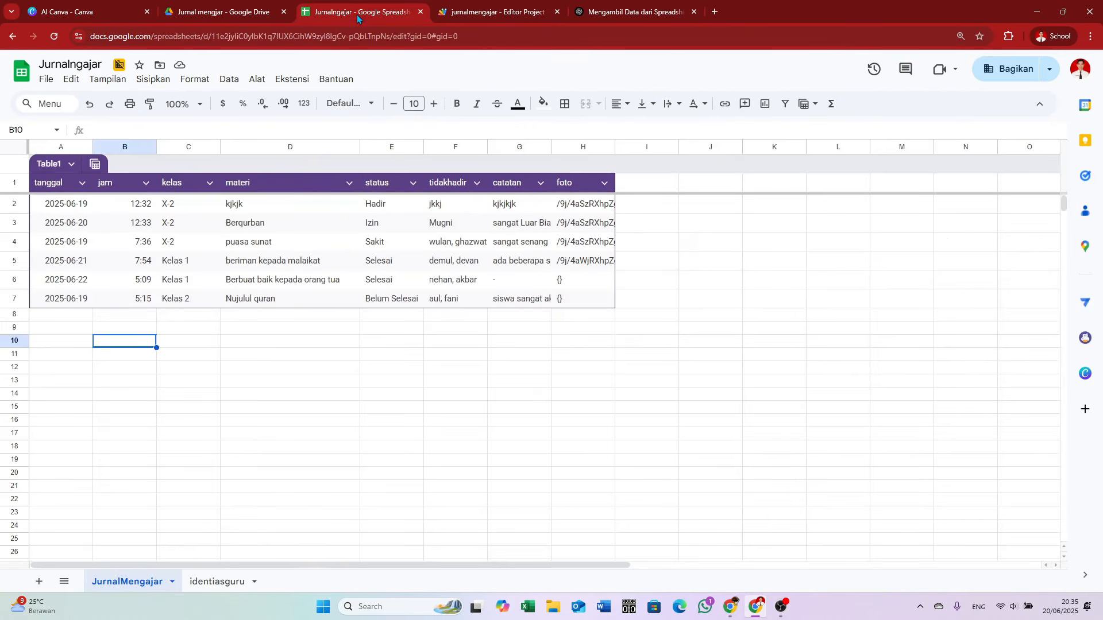
pyautogui.click(214, 586)
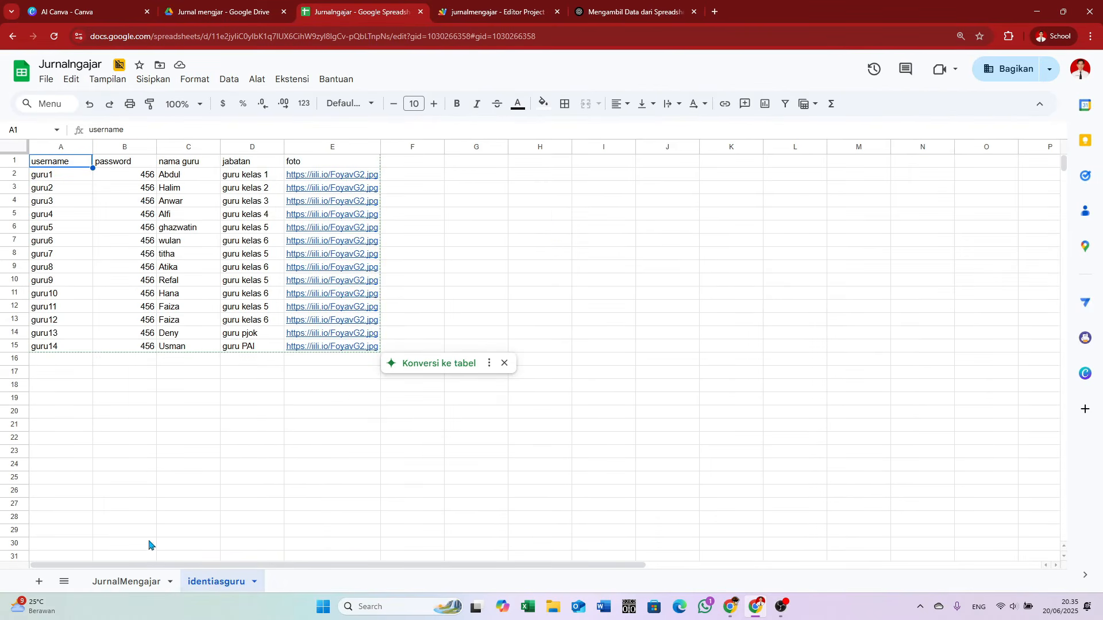
pyautogui.click(121, 583)
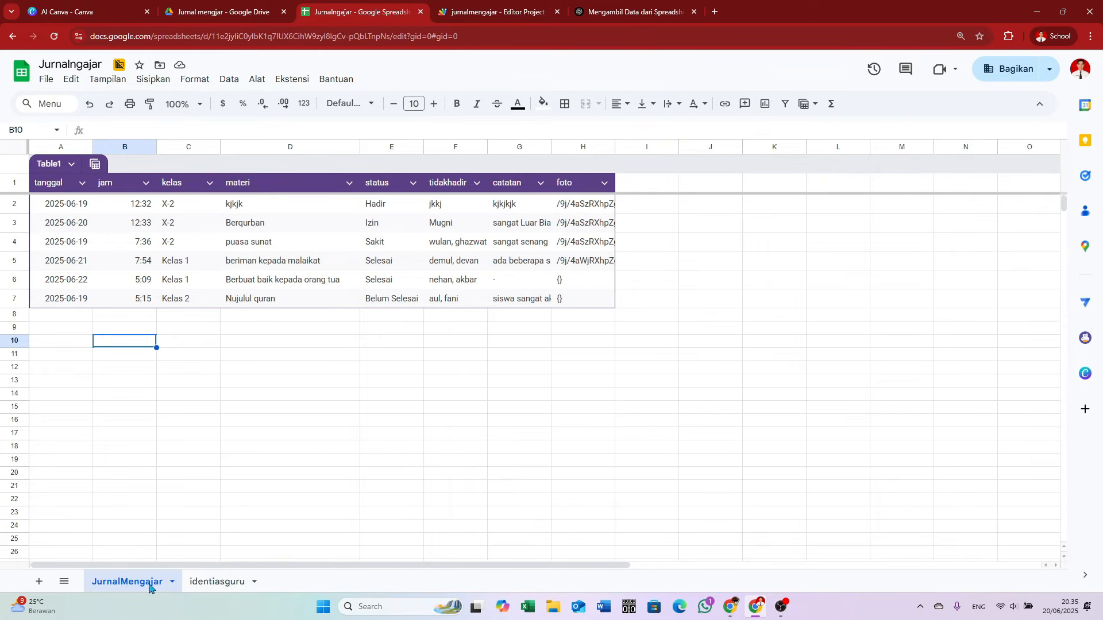
pyautogui.click(228, 583)
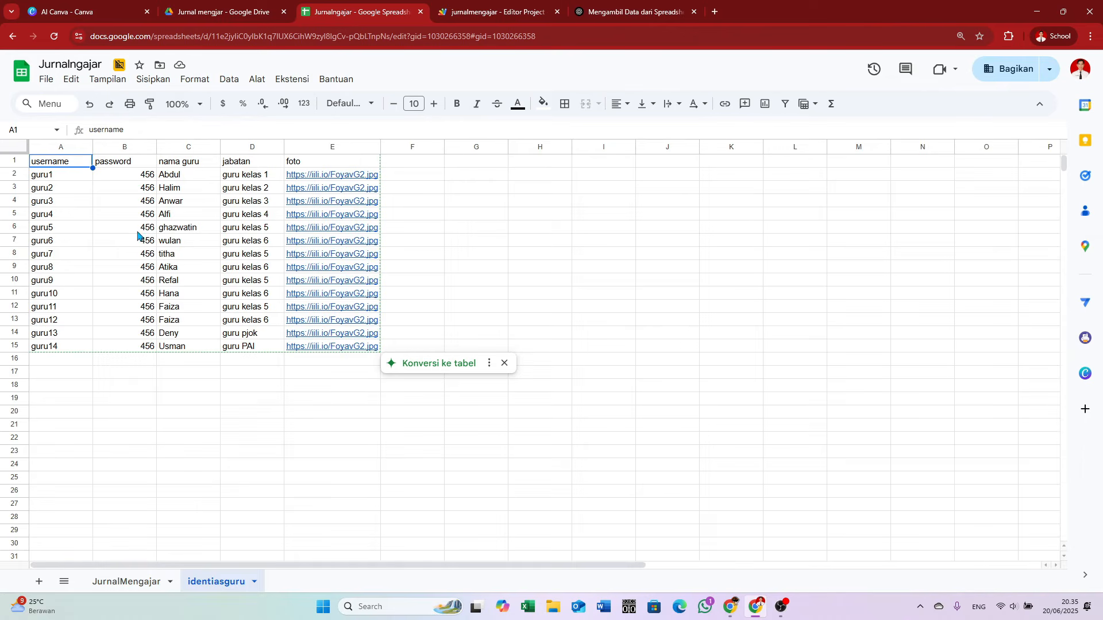
# Examine the username, password, nama guru, jabatan and foto columns of the teacher identity sheet, including the photo link in E2.
pyautogui.click(64, 179)
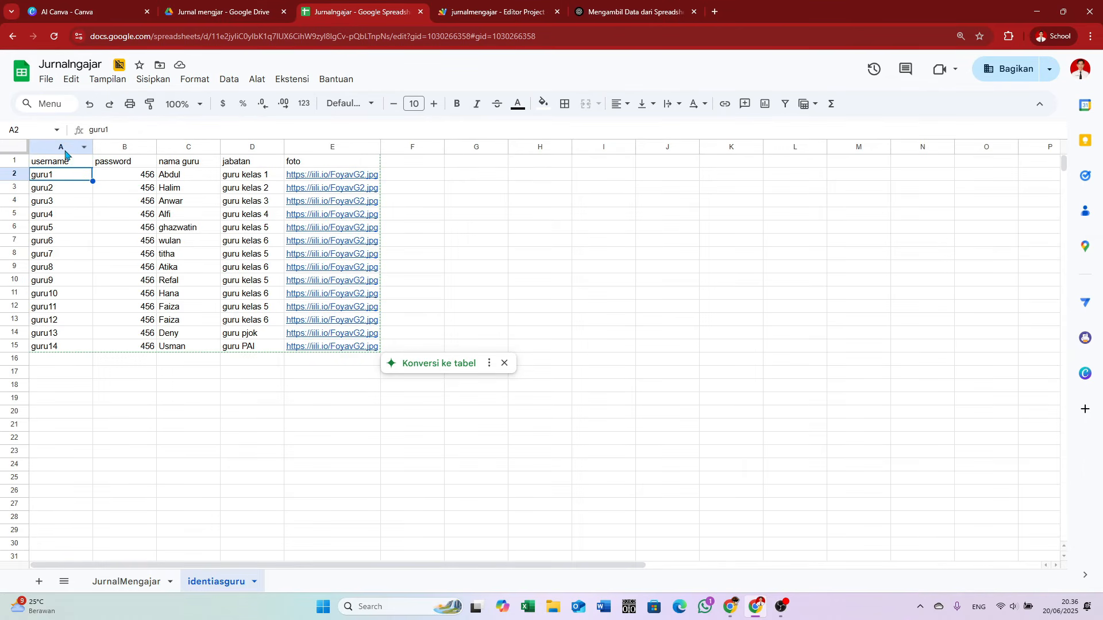
pyautogui.click(63, 148)
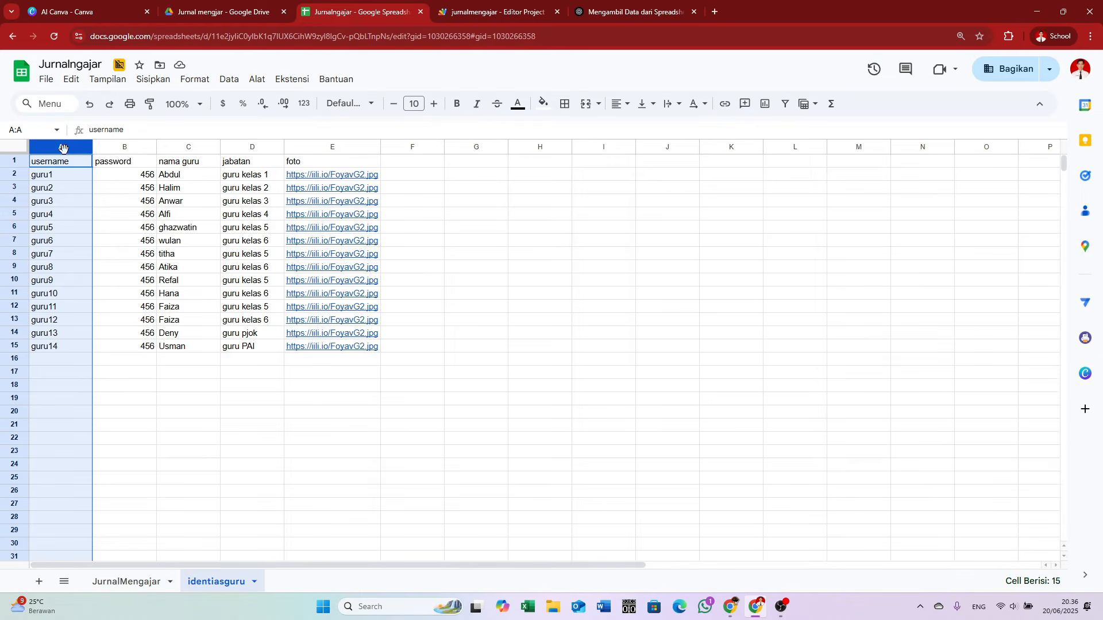
pyautogui.click(119, 148)
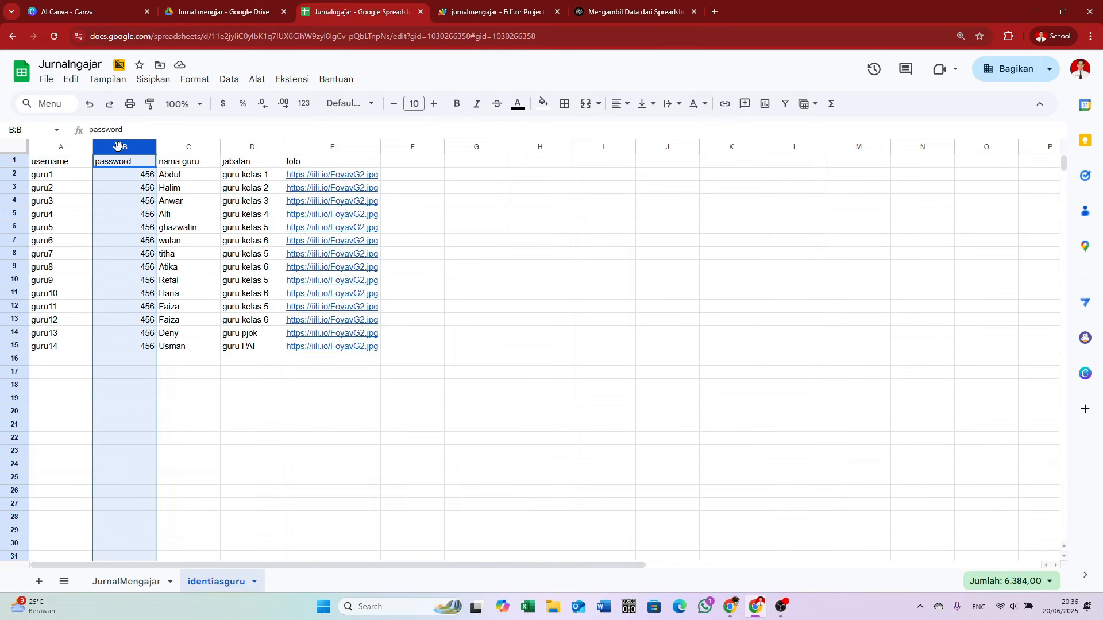
pyautogui.click(173, 150)
pyautogui.click(252, 146)
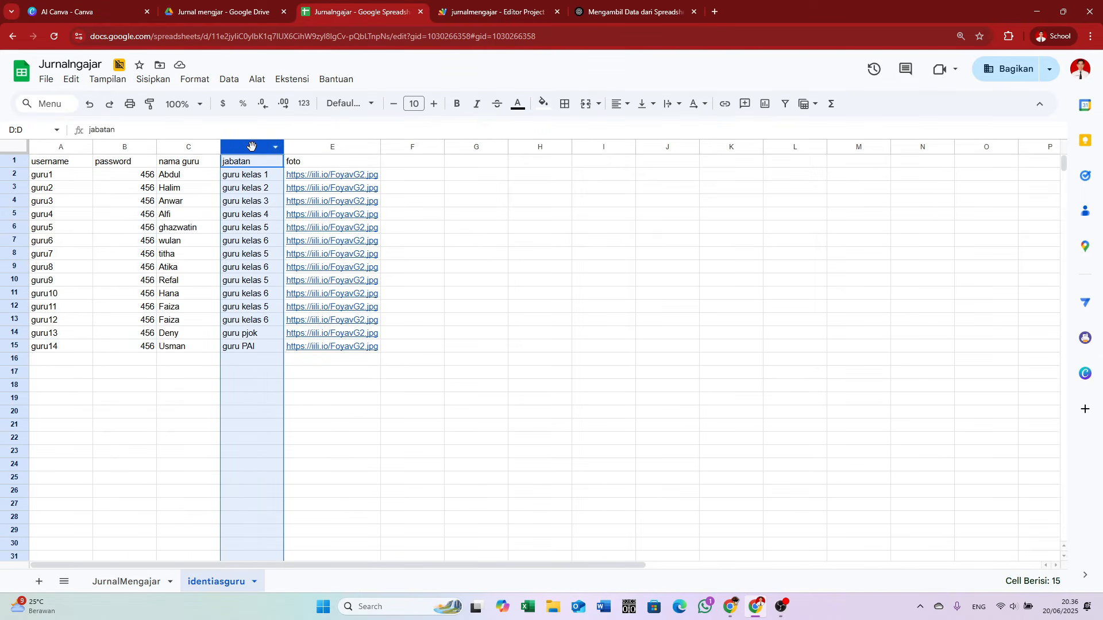
pyautogui.click(315, 150)
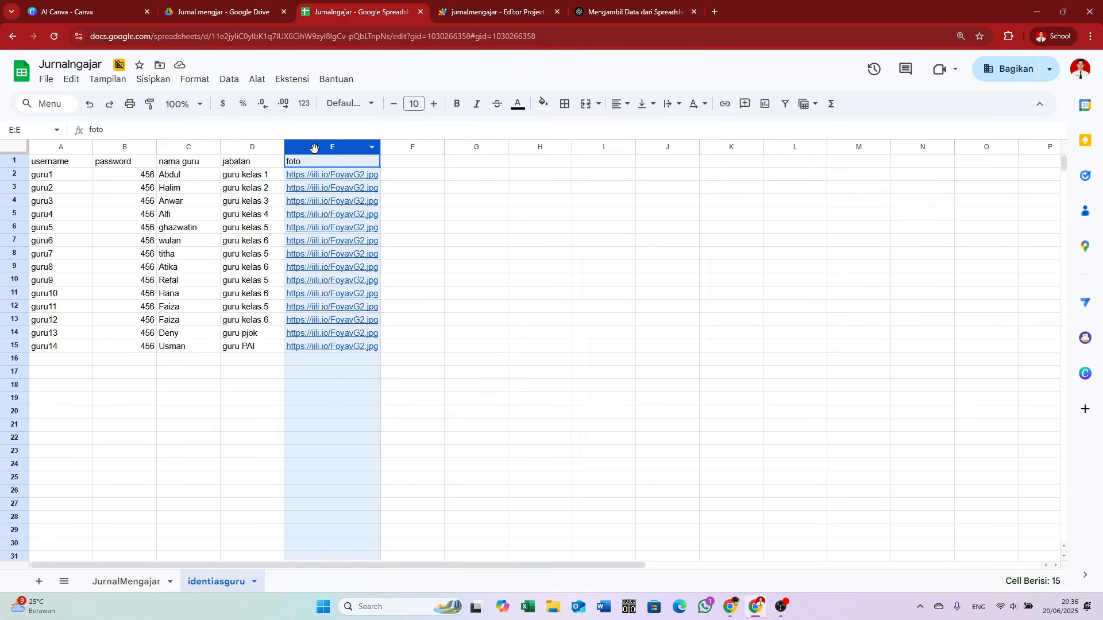
pyautogui.click(355, 177)
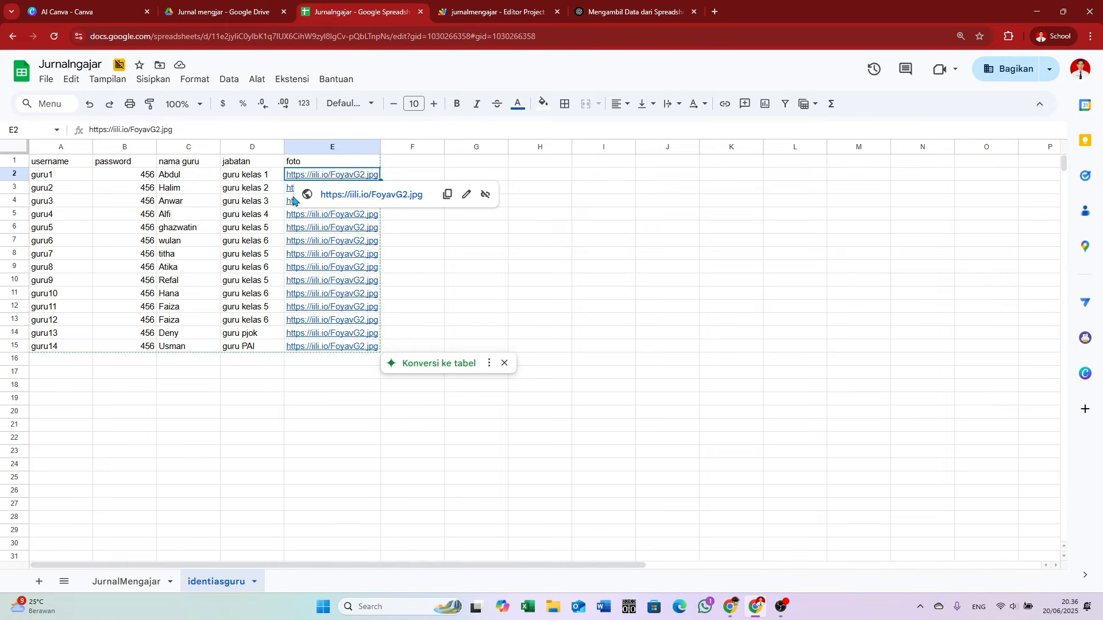
pyautogui.click(300, 388)
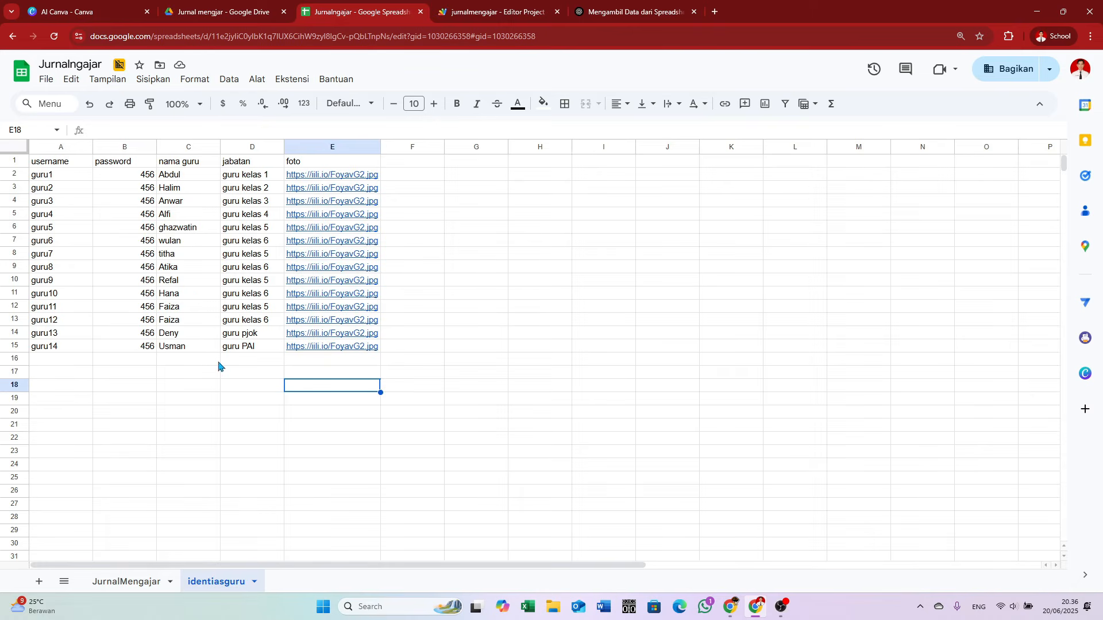
# Open the publish-to-web settings and set the link to the identiasguru sheet as comma-separated values (.csv).
pyautogui.click(41, 83)
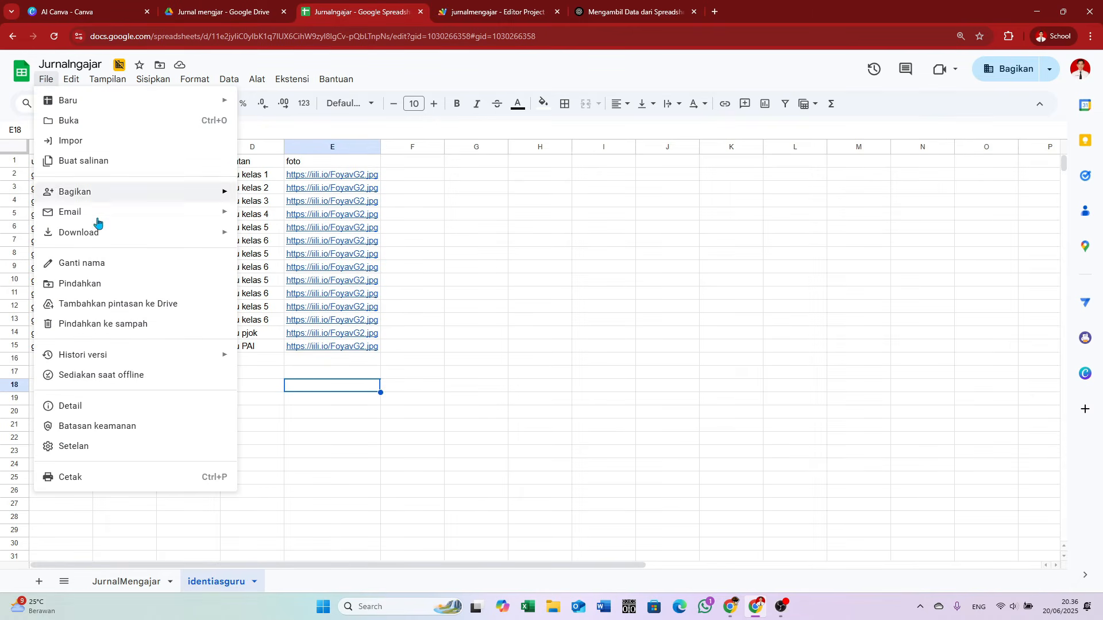
pyautogui.moveTo(129, 198)
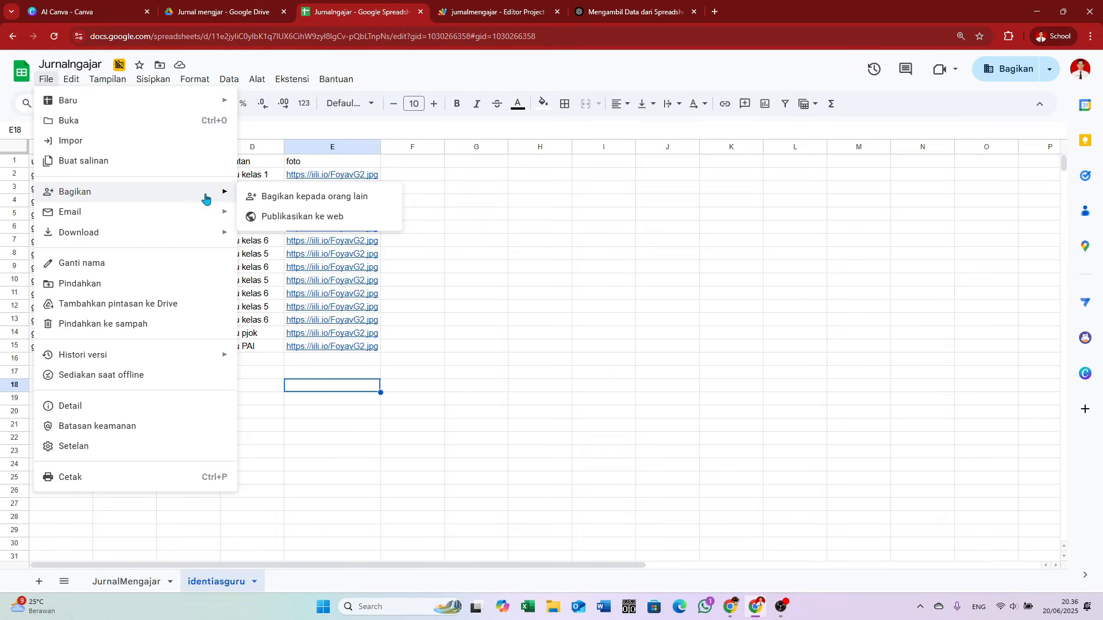
pyautogui.click(288, 218)
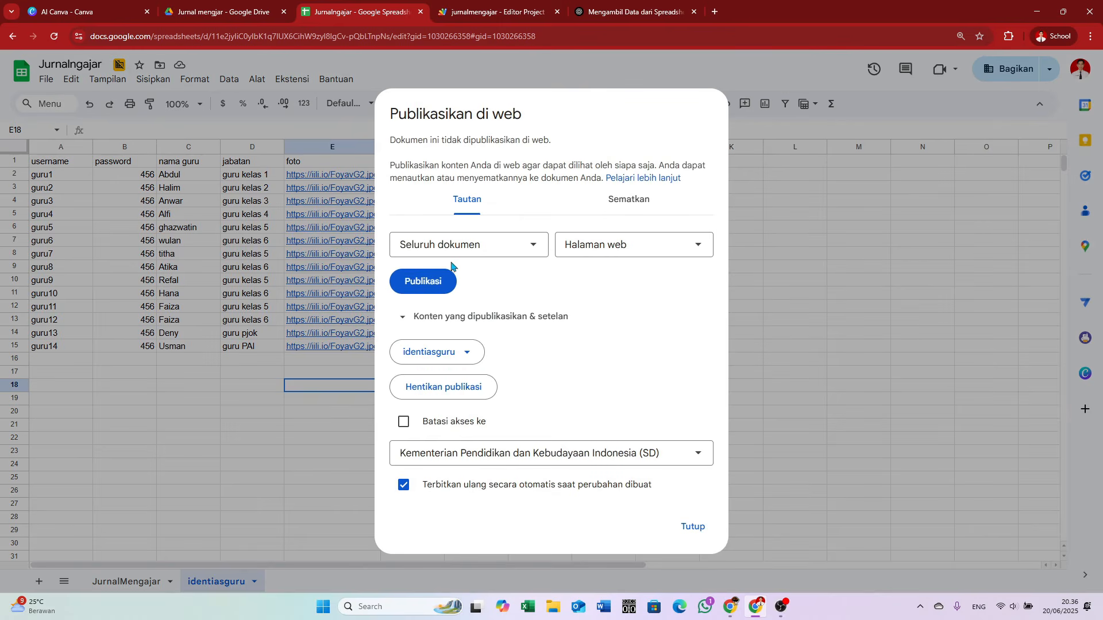
pyautogui.click(517, 247)
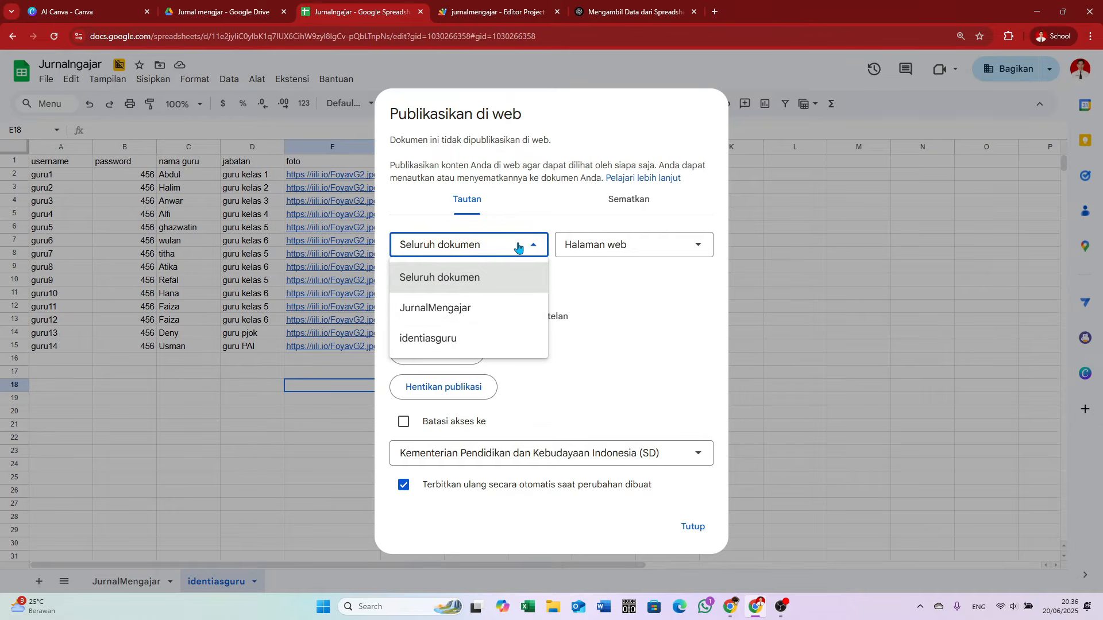
pyautogui.click(465, 340)
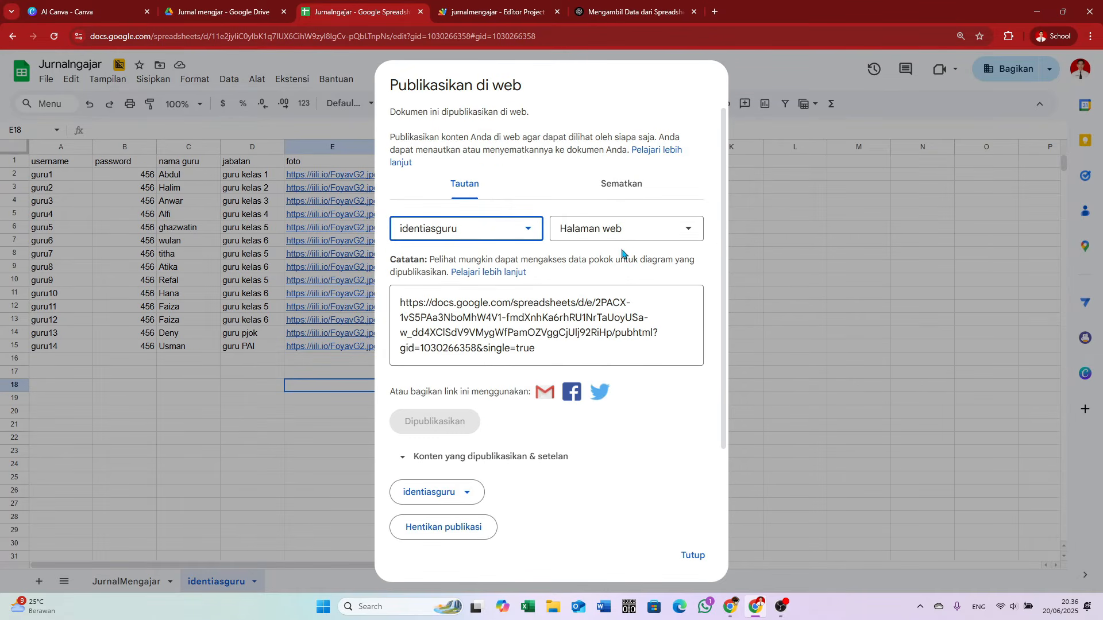
pyautogui.click(635, 234)
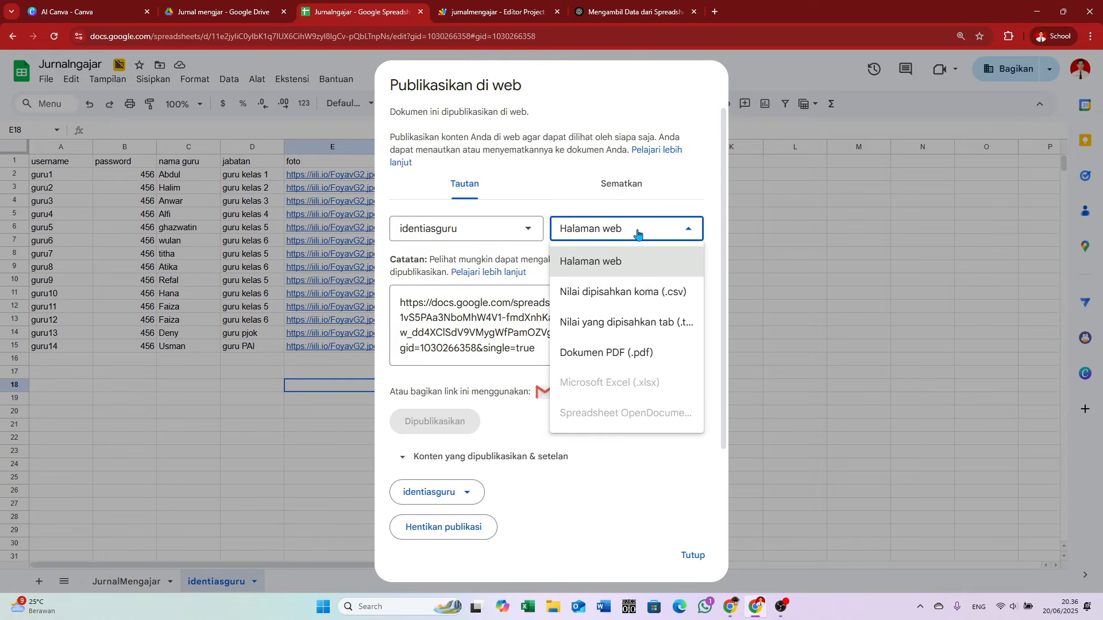
pyautogui.click(635, 293)
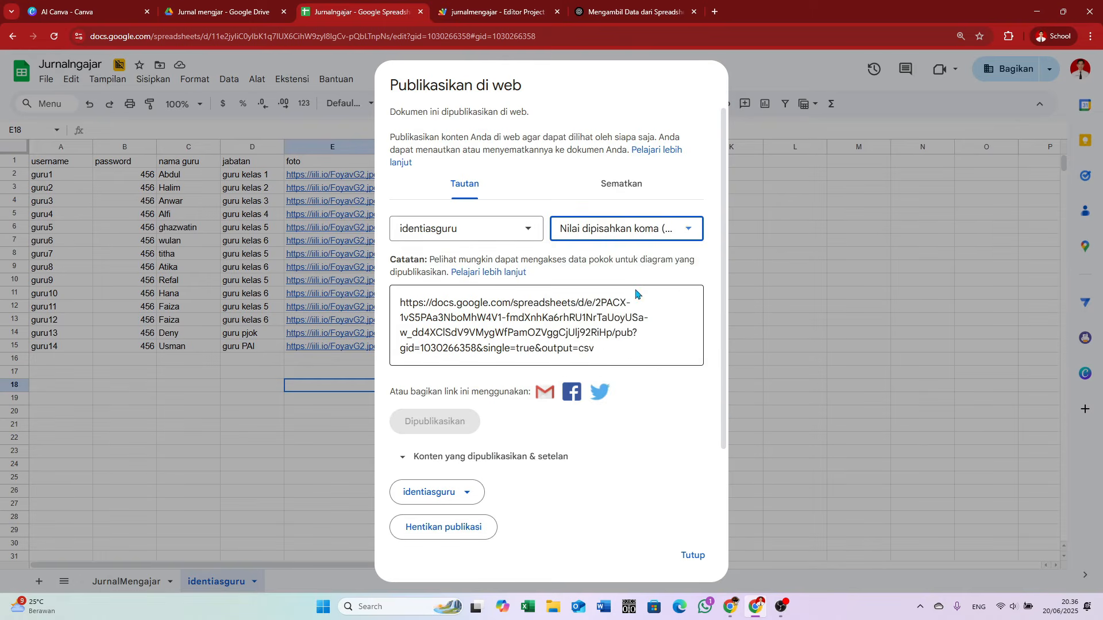
# Copy the complete published CSV link of the identiasguru sheet.
pyautogui.click(447, 322)
pyautogui.moveTo(623, 350); pyautogui.dragTo(394, 303)
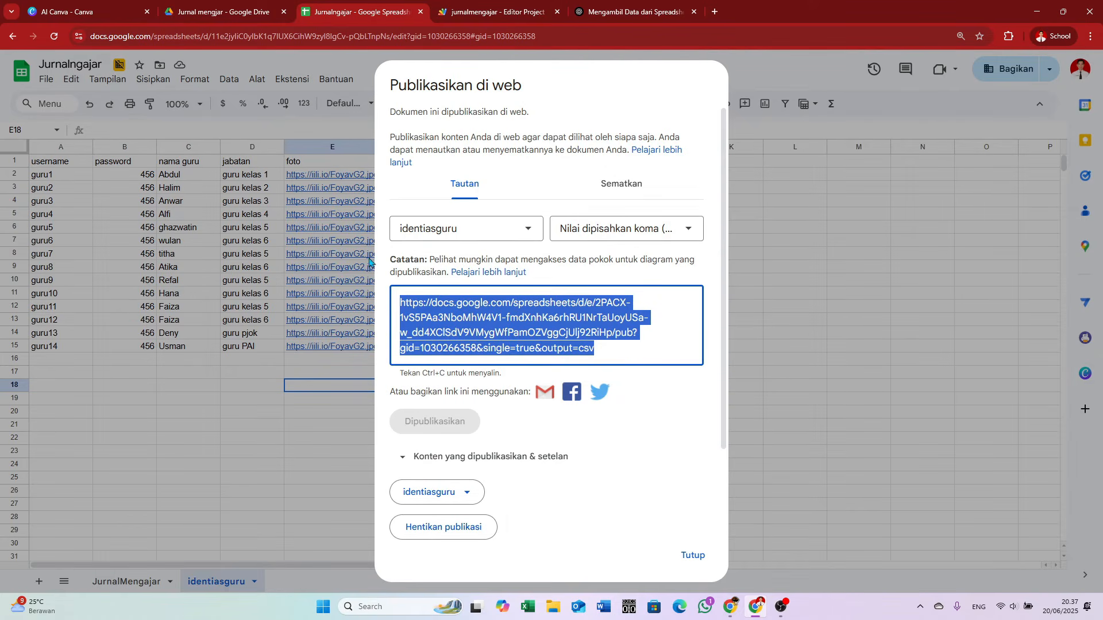
pyautogui.rightClick(527, 314)
pyautogui.click(552, 331)
# Return to the Canva AI conversation and highlight the published CSV link within the second prompt.
pyautogui.click(86, 8)
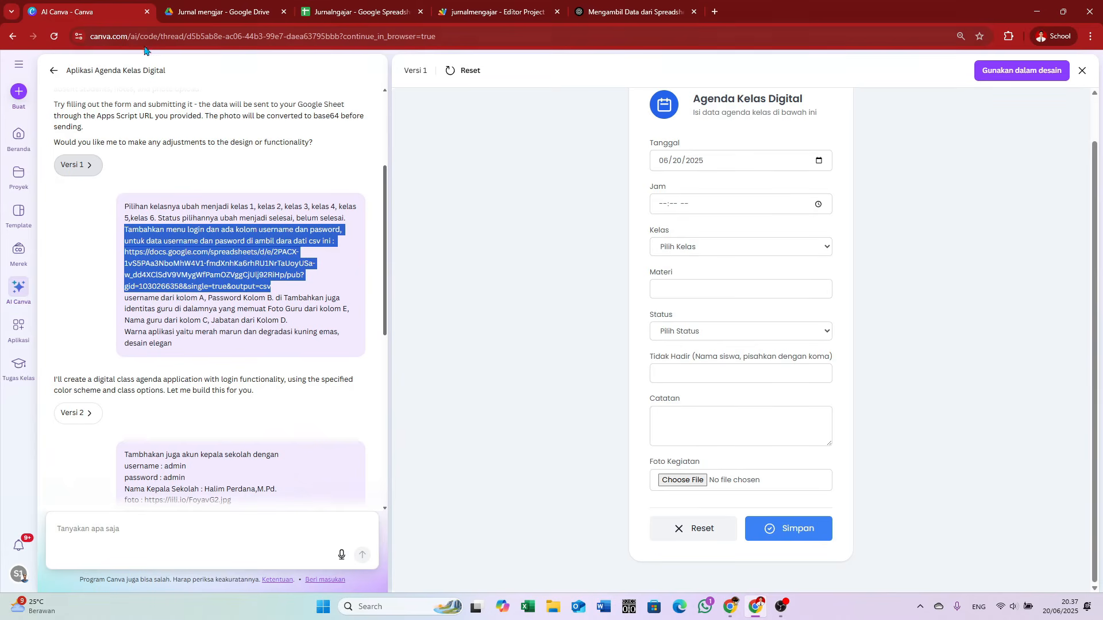
pyautogui.click(165, 289)
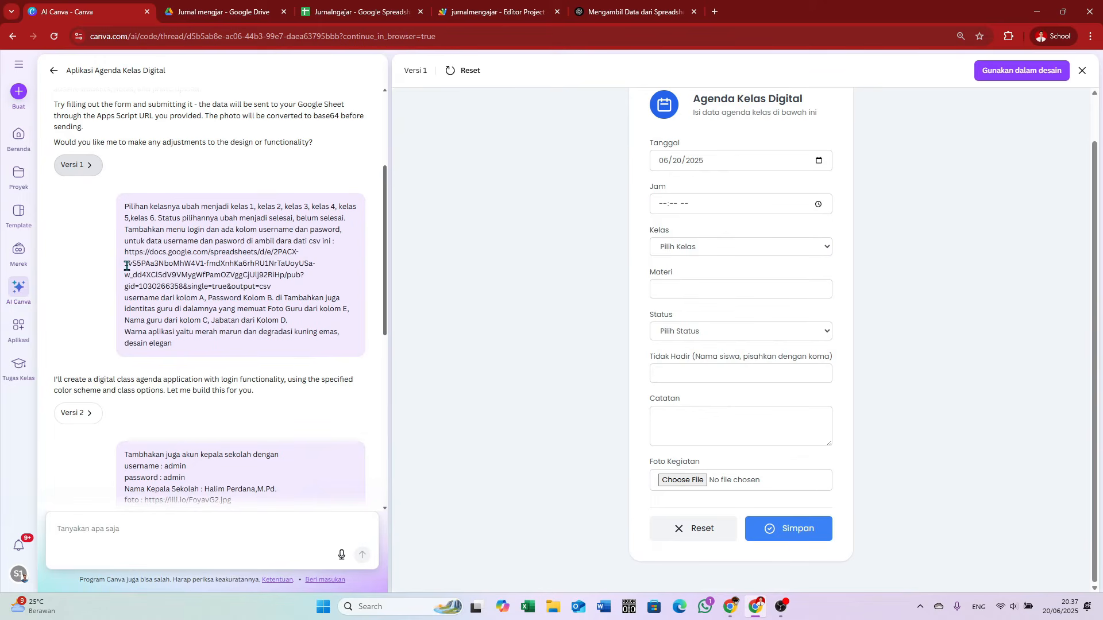
pyautogui.moveTo(126, 266); pyautogui.dragTo(284, 291)
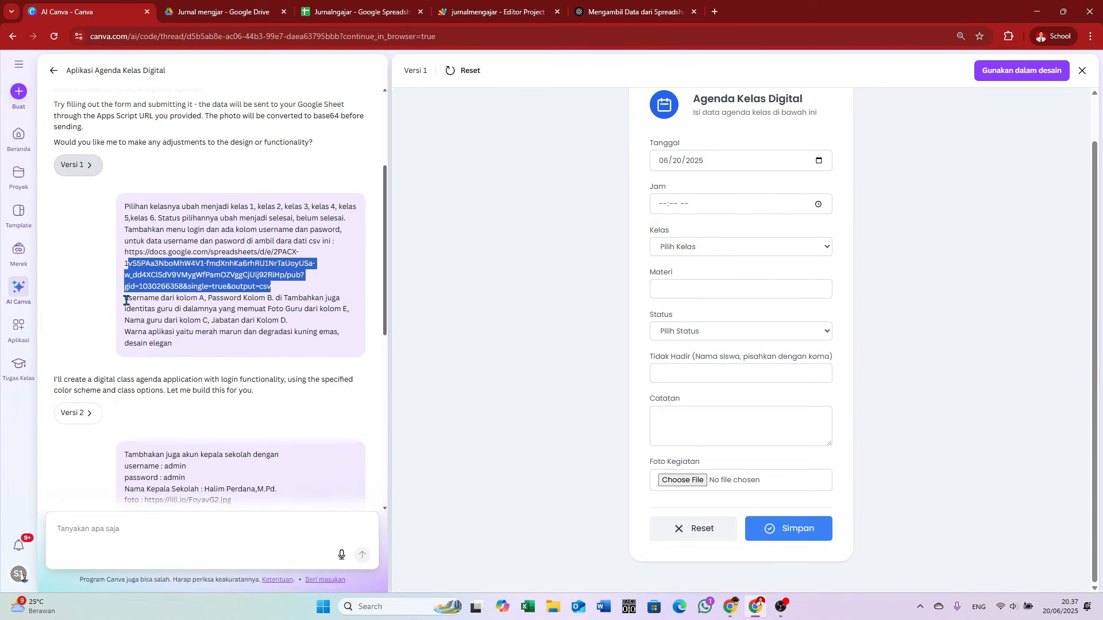
# Highlight the second prompt's teacher identity fields from columns C to E and its maroon and gold colour request.
pyautogui.moveTo(126, 300); pyautogui.dragTo(359, 315)
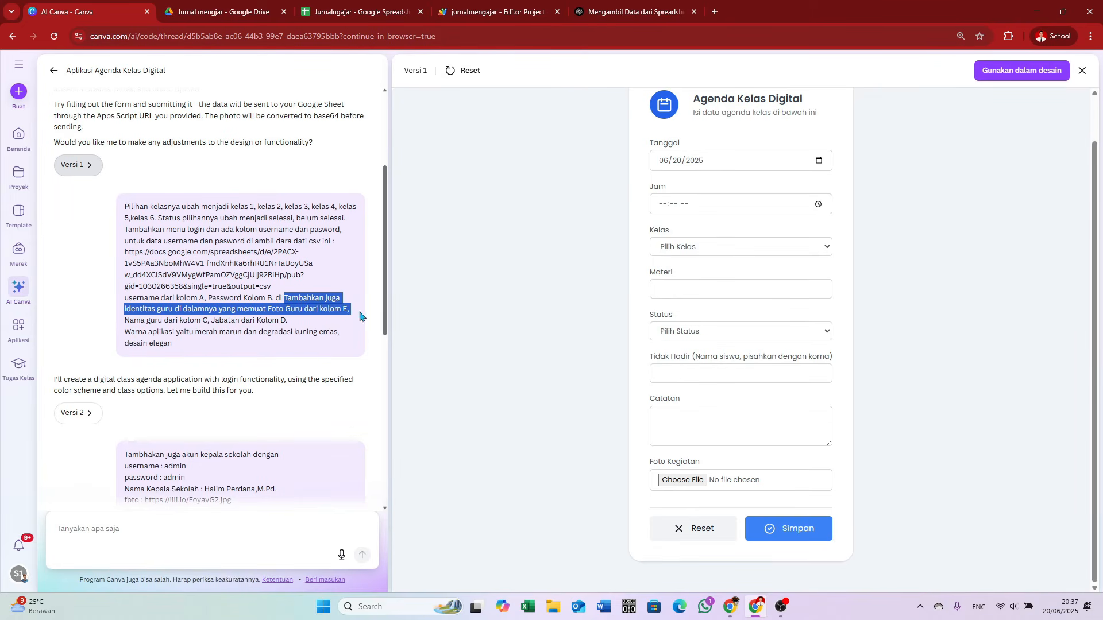
pyautogui.moveTo(127, 317); pyautogui.dragTo(291, 329)
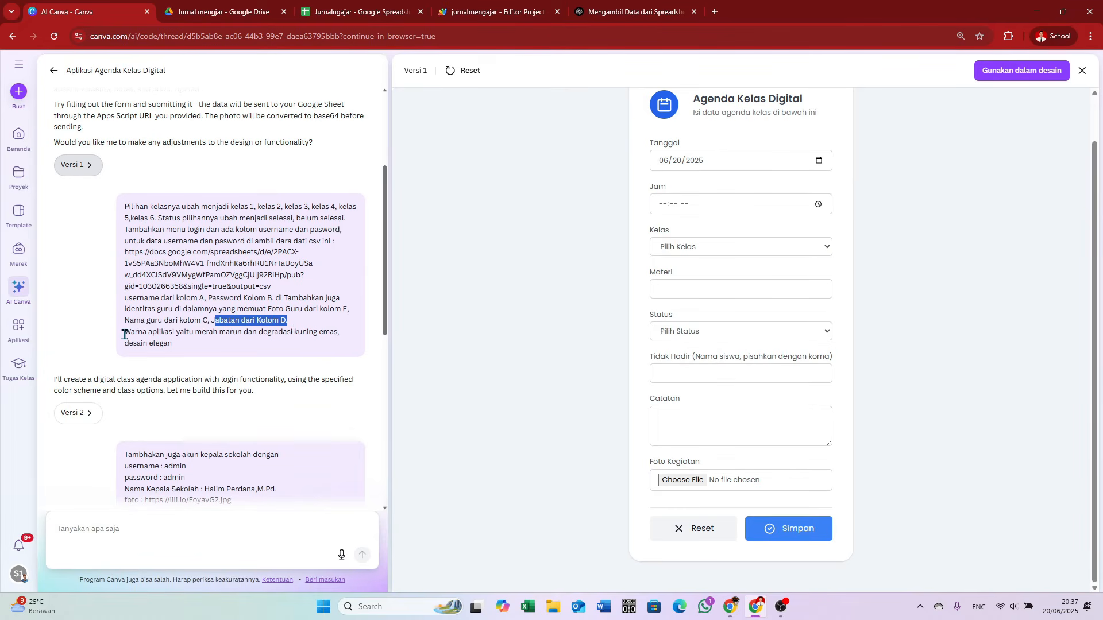
pyautogui.moveTo(124, 335); pyautogui.dragTo(182, 346)
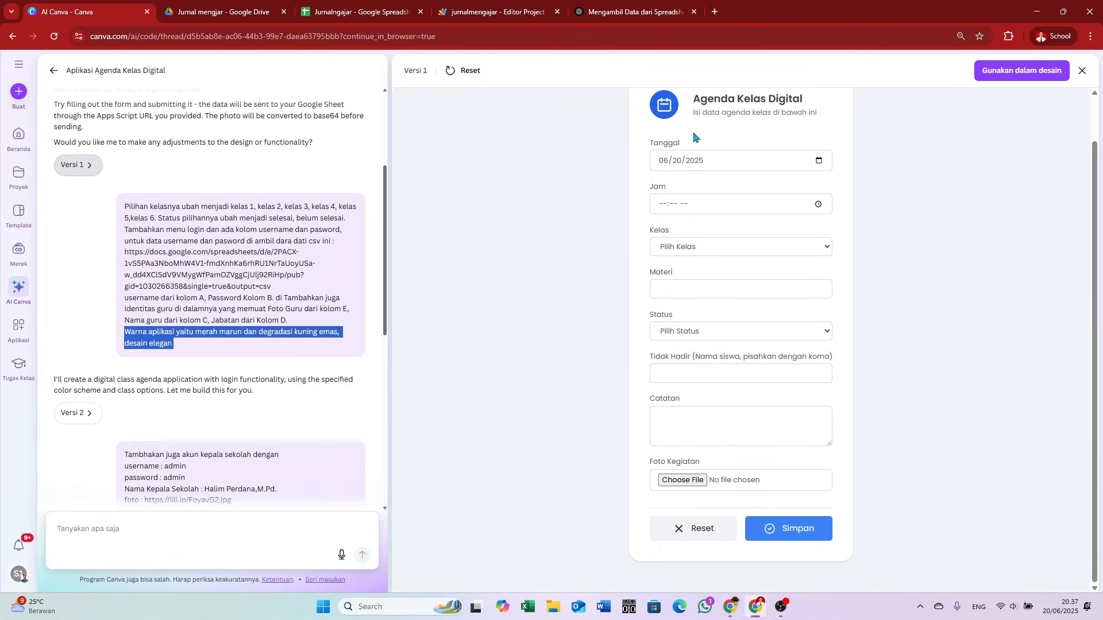
# Look over the Version 1 agenda form and open Version 2 of the app.
pyautogui.scroll(1, 615, 170)
pyautogui.scroll(-1, 616, 173)
pyautogui.scroll(-1, 685, 422)
pyautogui.scroll(1, 695, 423)
pyautogui.click(75, 413)
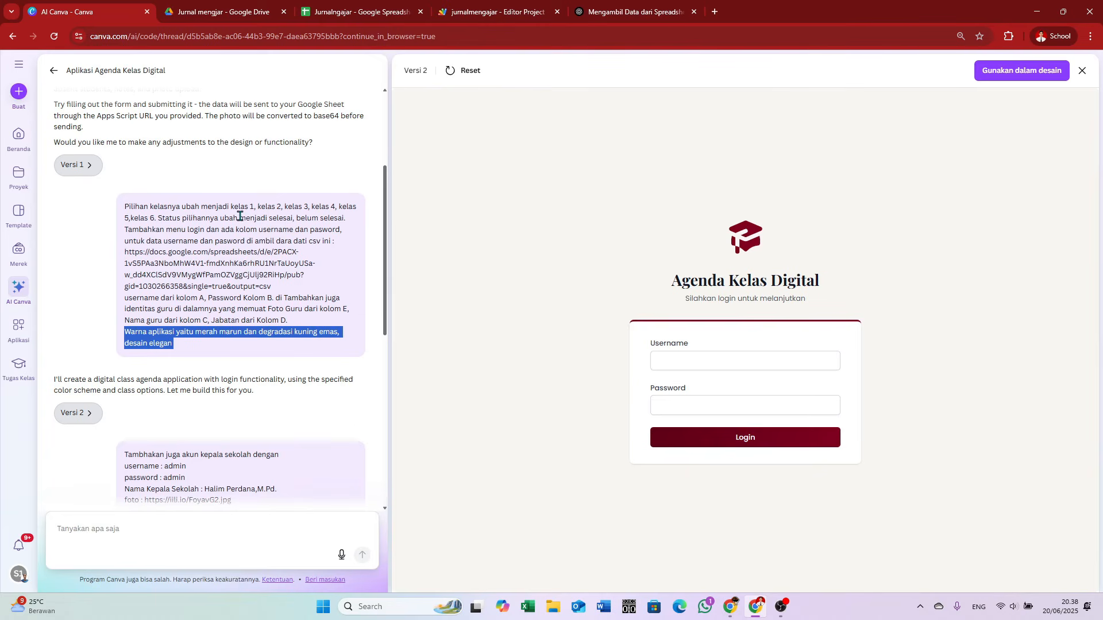
# Switch to the Jurnalngajar spreadsheet, close the publish-to-web settings and check the guru1 username and password cells in row 2.
pyautogui.click(360, 10)
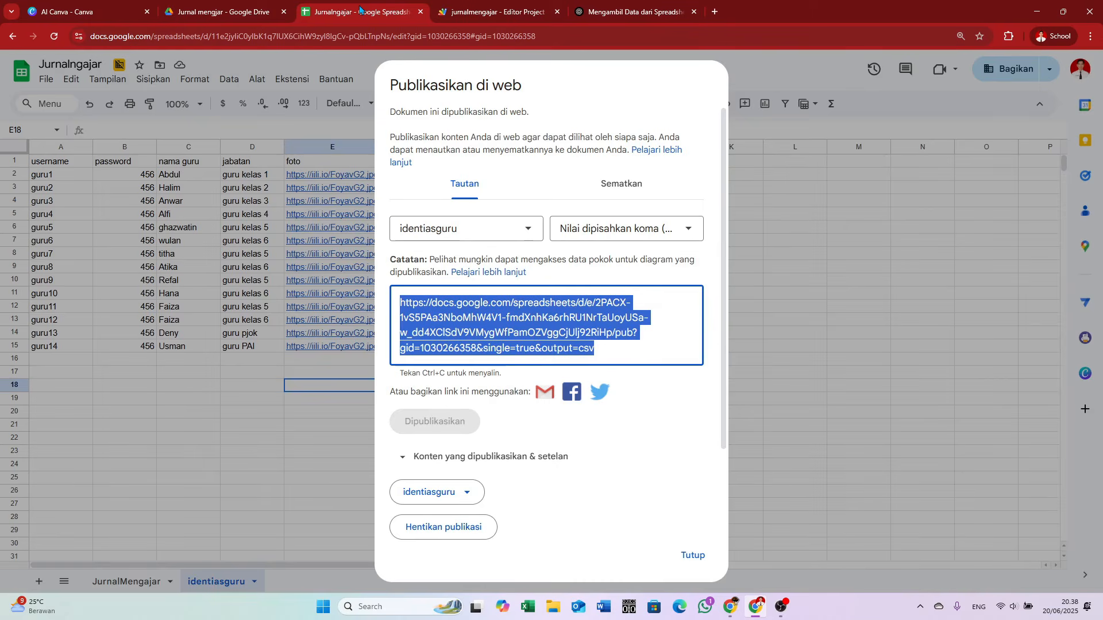
pyautogui.click(696, 562)
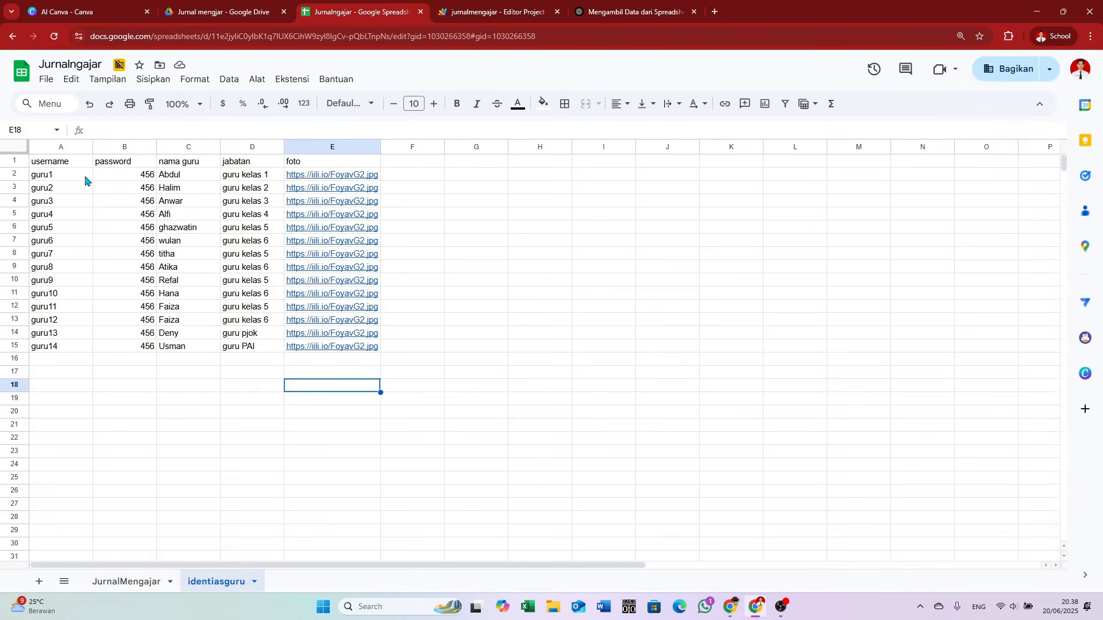
pyautogui.click(56, 177)
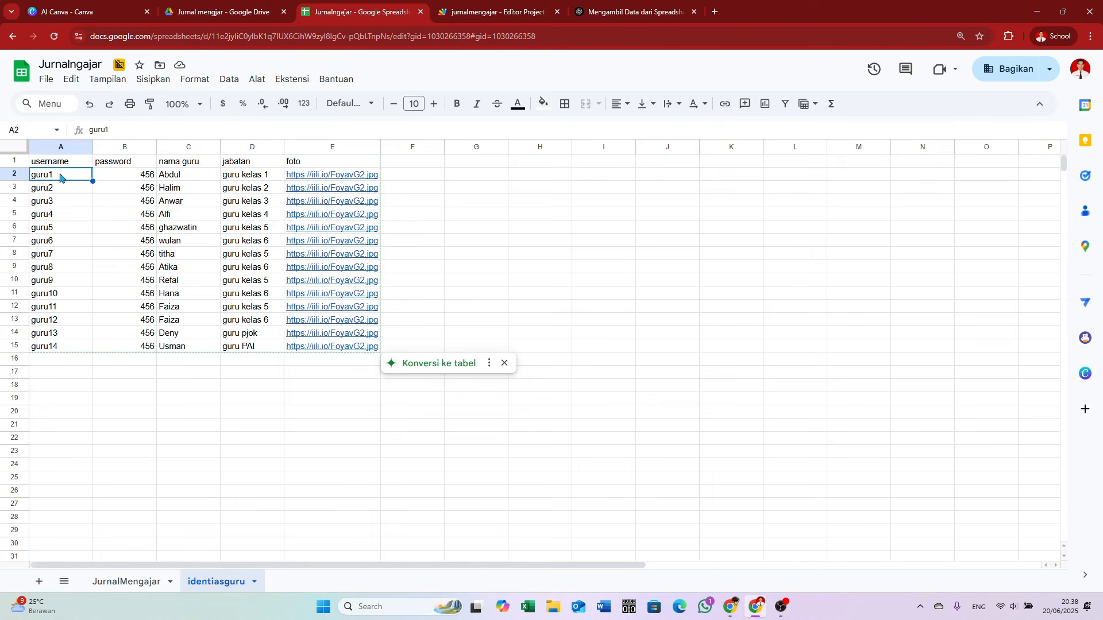
pyautogui.click(129, 180)
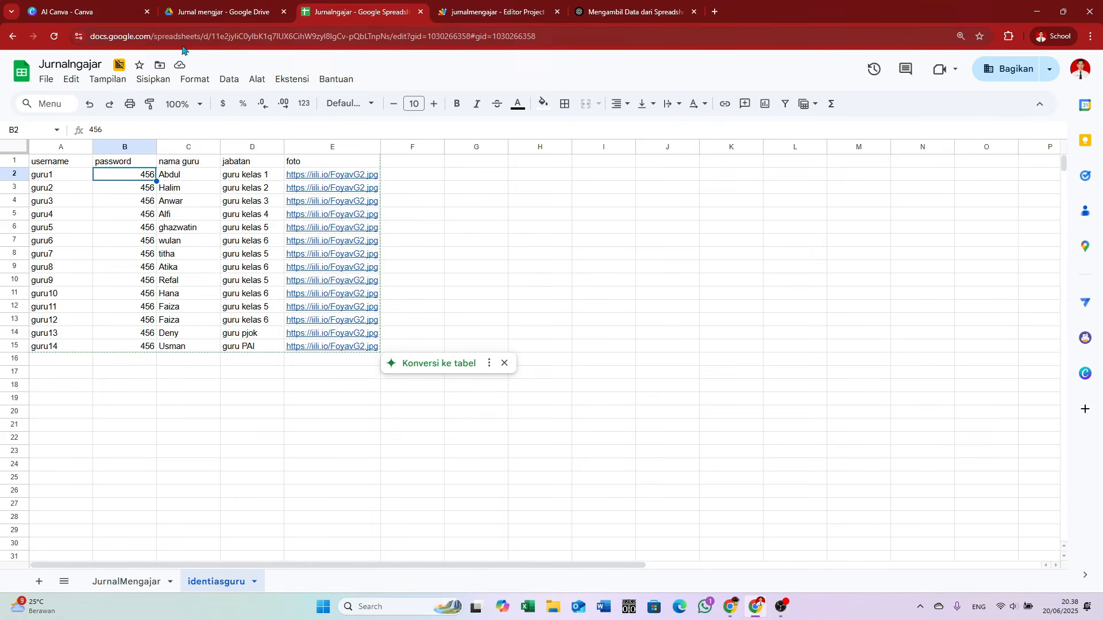
# Return to the Canva AI preview and log in to Version 2 as guru1 with the account password.
pyautogui.click(113, 19)
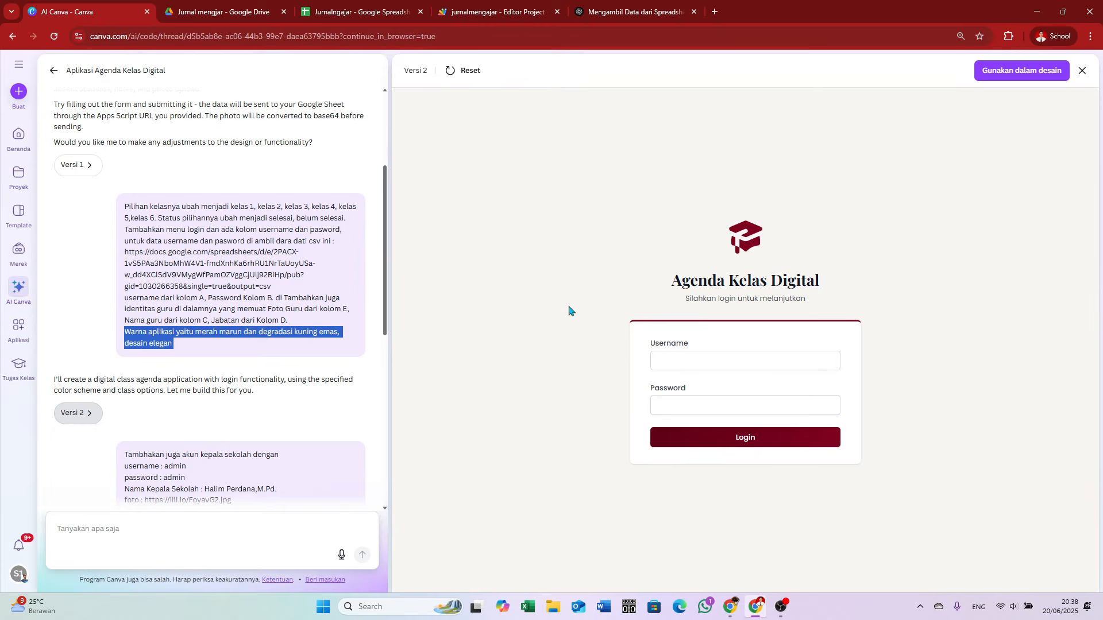
pyautogui.click(671, 356)
pyautogui.write('gur')
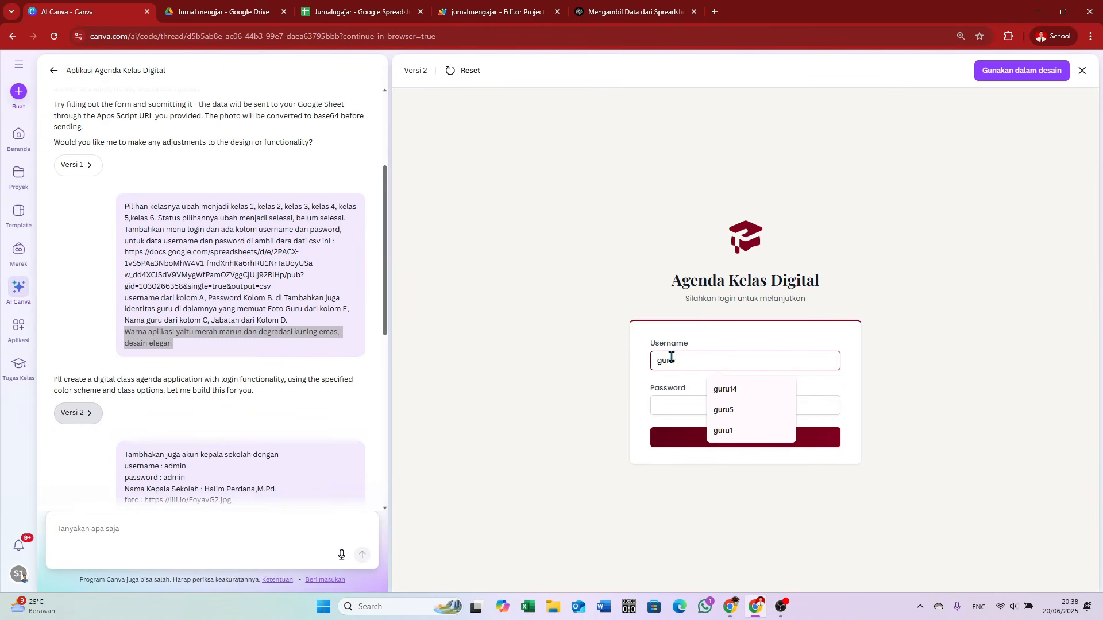
pyautogui.write('u1')
pyautogui.click(681, 414)
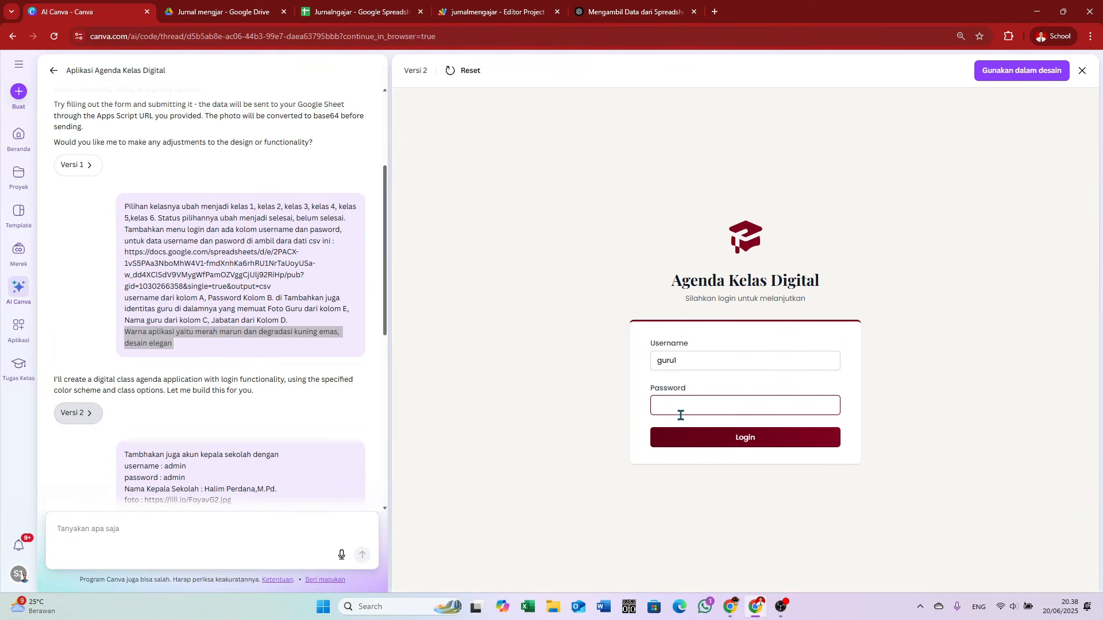
pyautogui.write('•••')
pyautogui.click(739, 442)
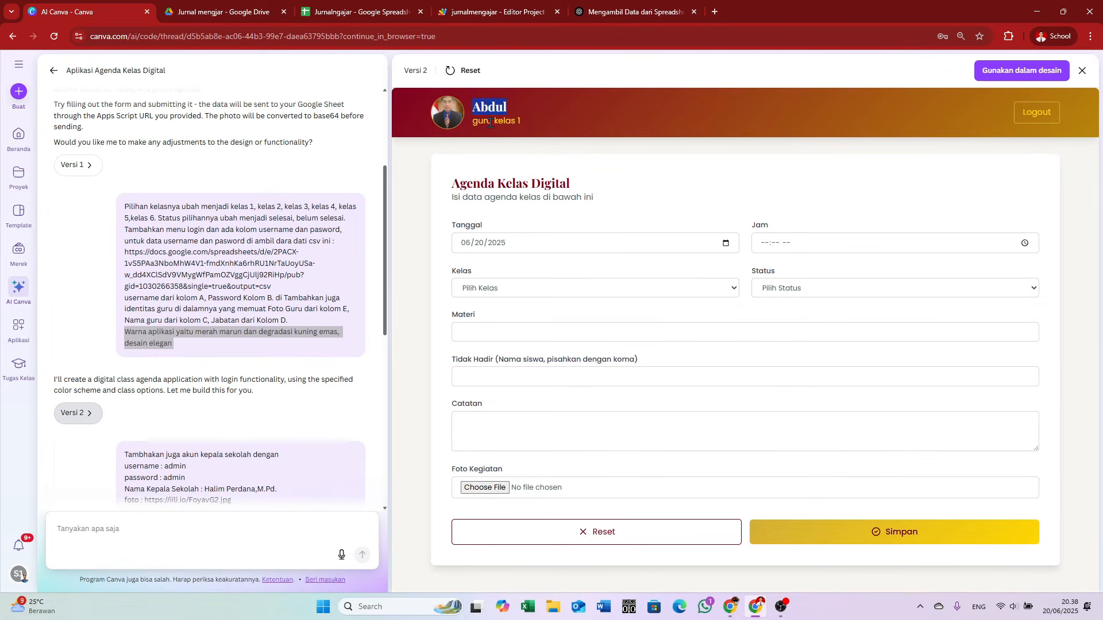
# Examine the teacher's position in the header and the options of the Status and Kelas lists.
pyautogui.moveTo(472, 122); pyautogui.dragTo(553, 136)
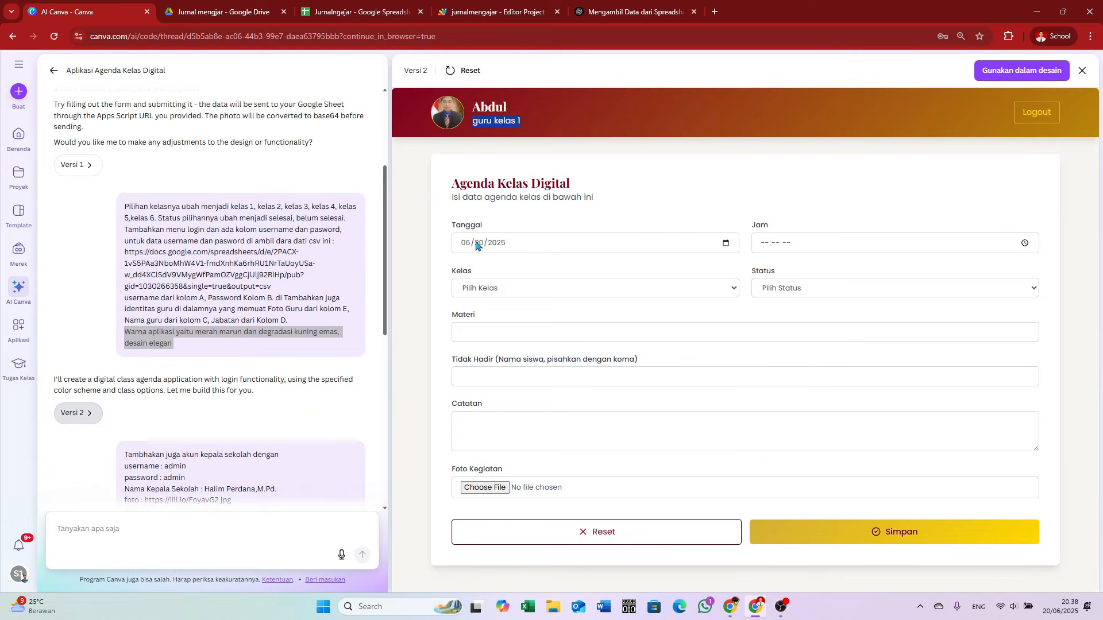
pyautogui.click(794, 290)
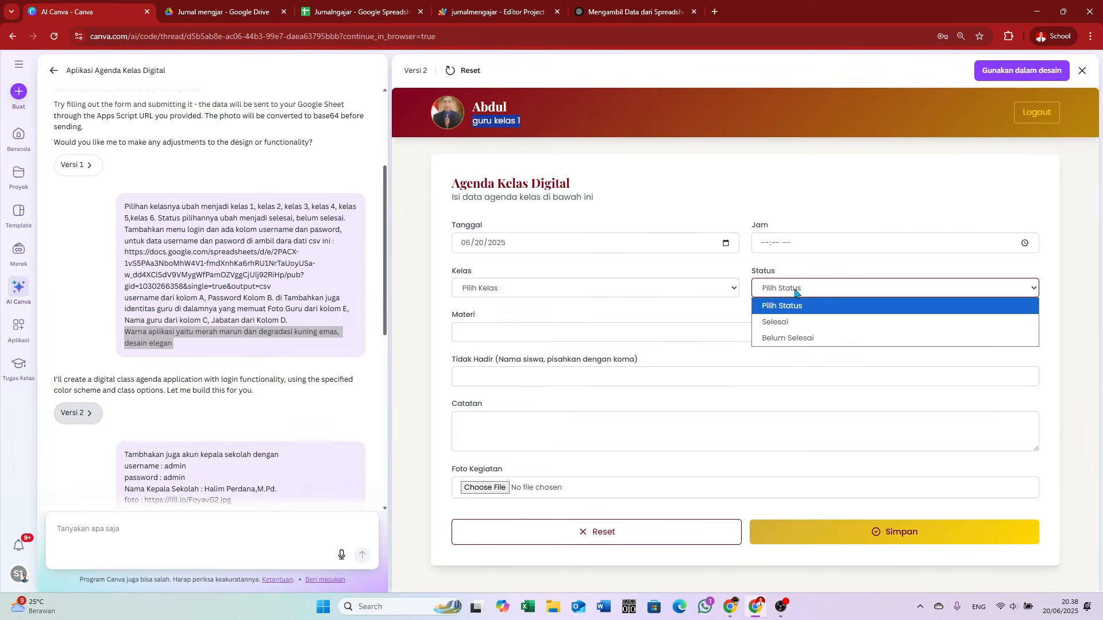
pyautogui.click(671, 289)
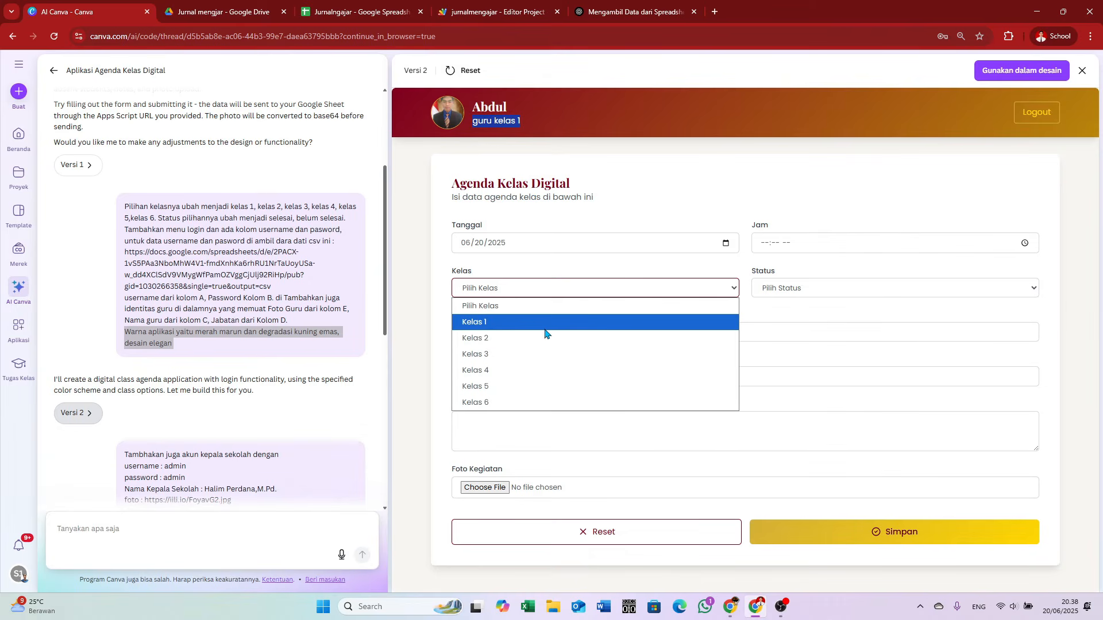
pyautogui.click(678, 203)
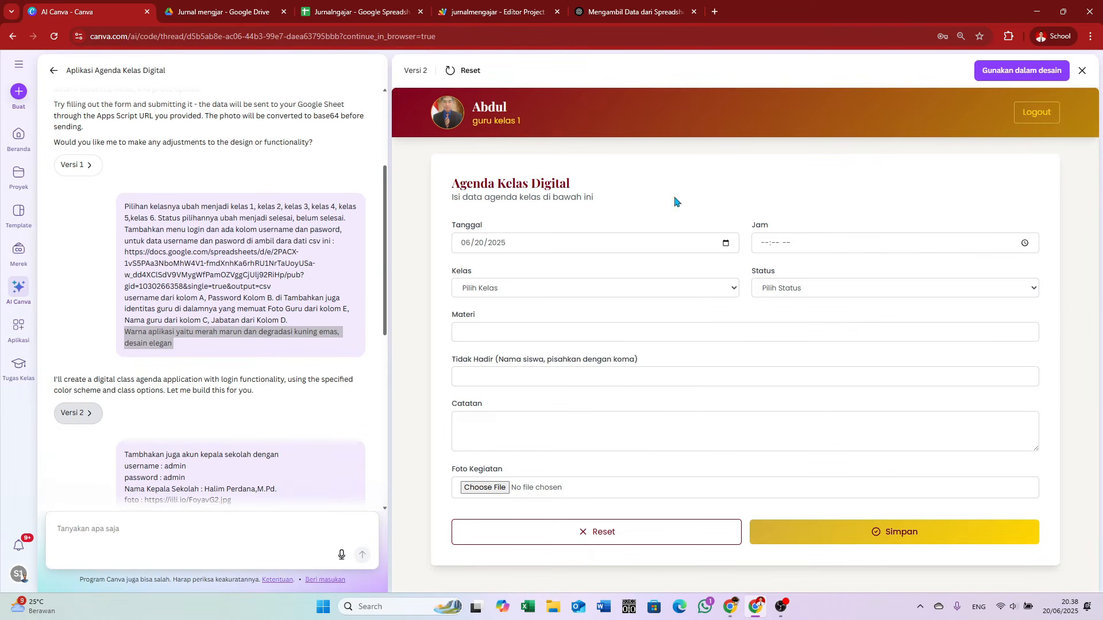
# Attach "ChatGPT Image Jun 15, 2025, 09_18_59 AM.png" as the Foto Kegiatan of the agenda form.
pyautogui.click(490, 493)
pyautogui.scroll(-2, 967, 503)
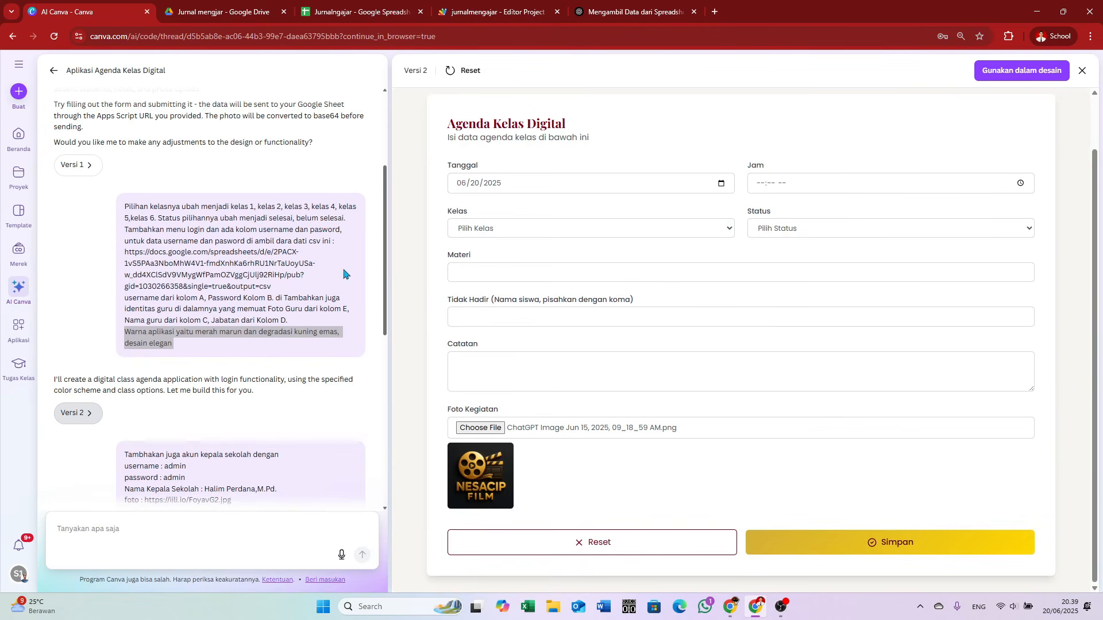
# Review the third prompt, highlighting the principal account request, its login, name and photo details, and the teacher agenda report requirement.
pyautogui.scroll(-1, 293, 262)
pyautogui.scroll(-5, 293, 262)
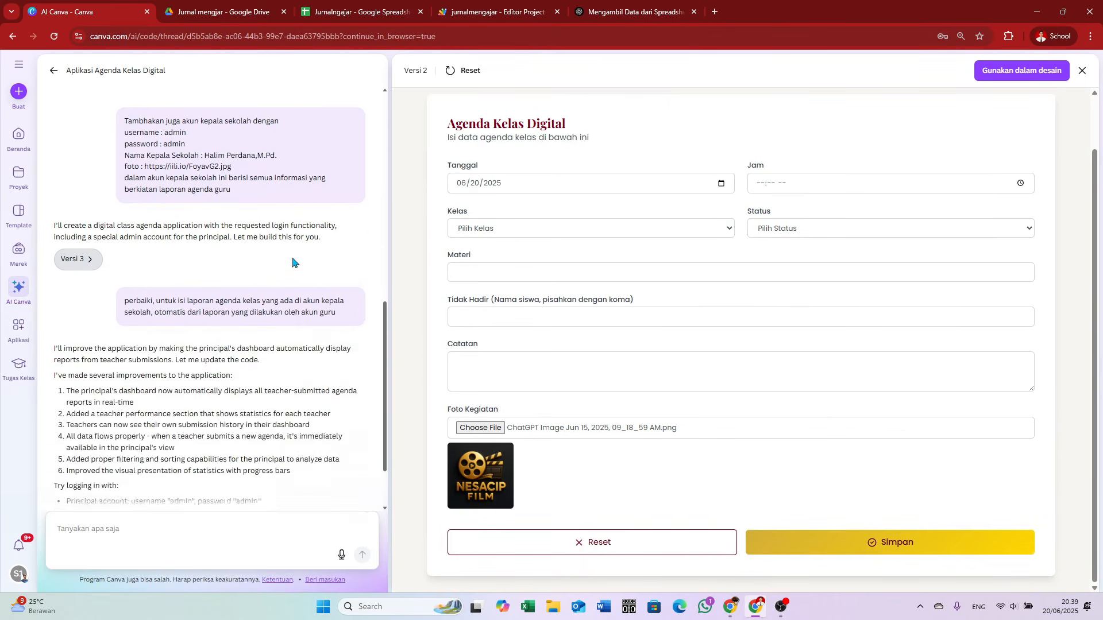
pyautogui.scroll(3, 293, 263)
pyautogui.scroll(1, 293, 263)
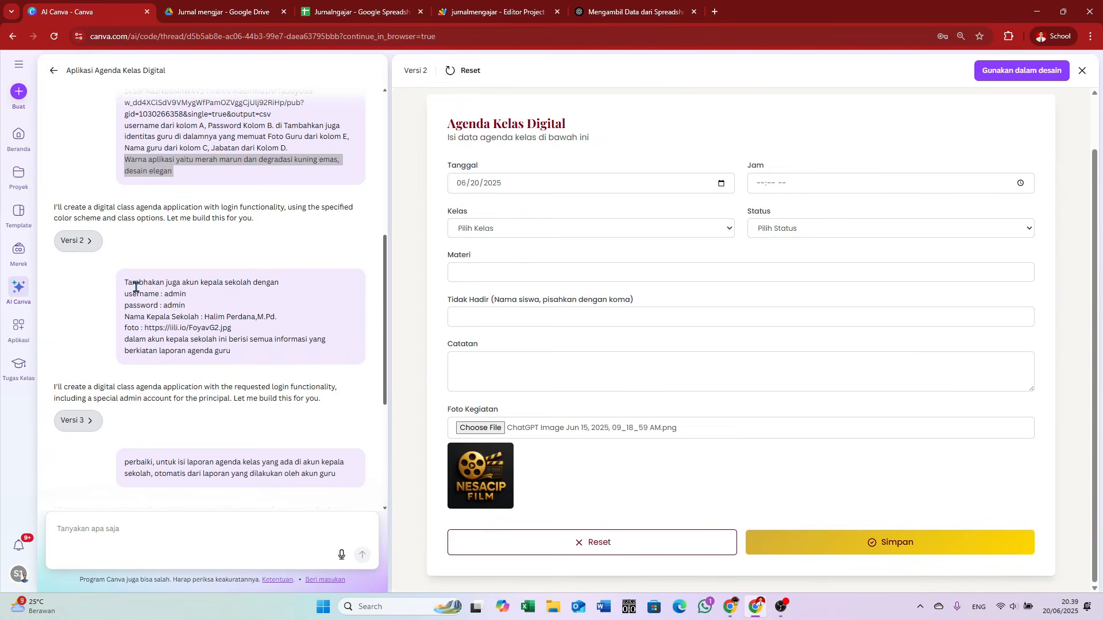
pyautogui.moveTo(125, 285); pyautogui.dragTo(287, 292)
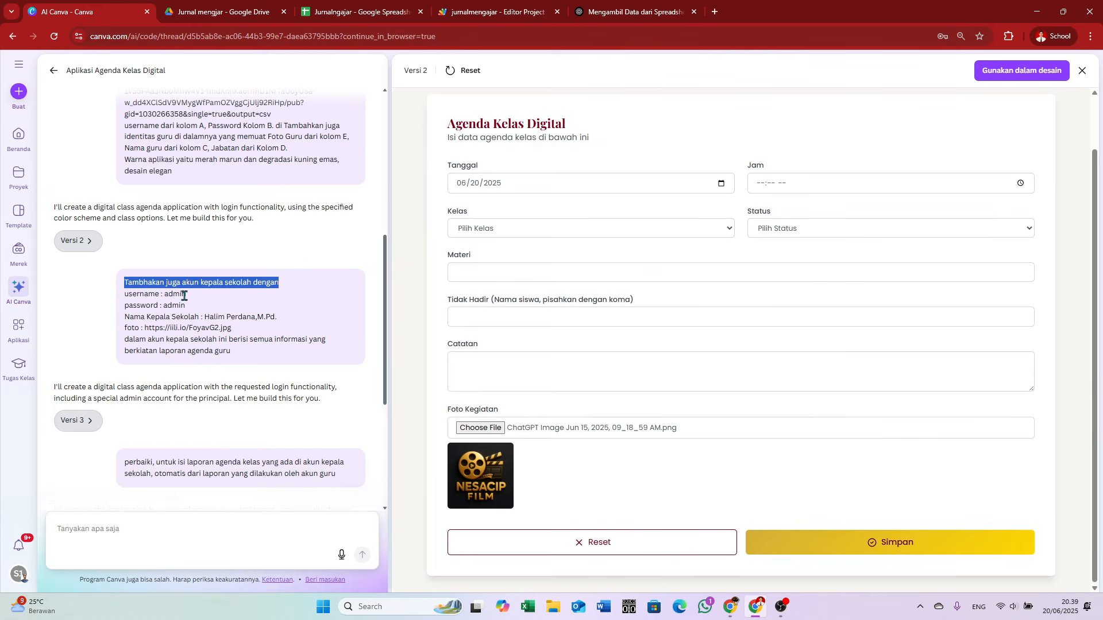
pyautogui.moveTo(165, 296); pyautogui.dragTo(288, 321)
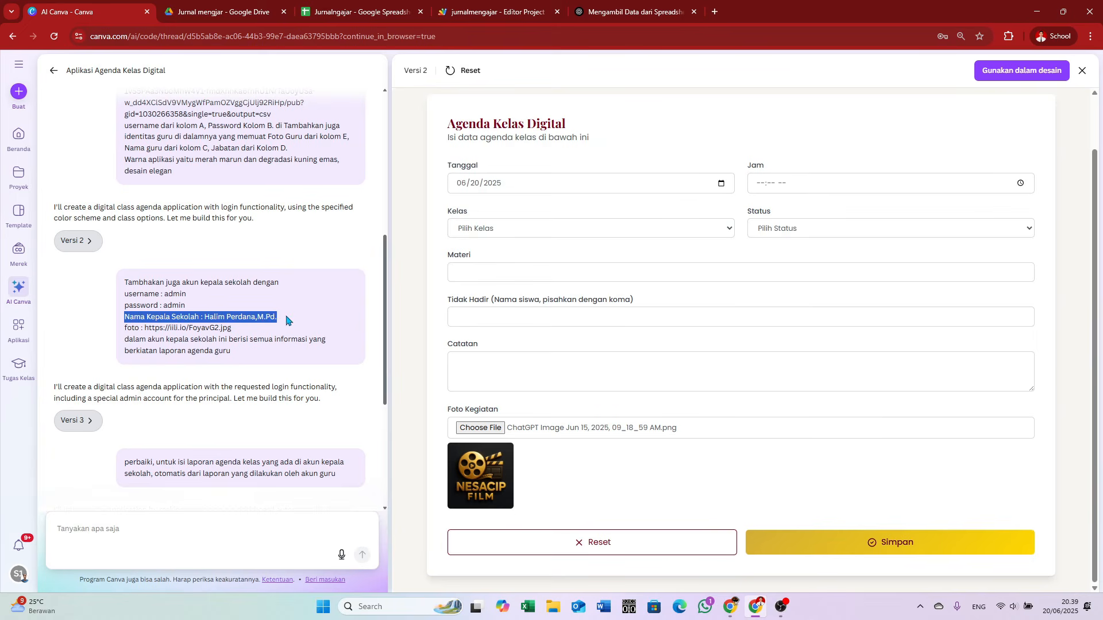
pyautogui.moveTo(125, 327); pyautogui.dragTo(234, 330)
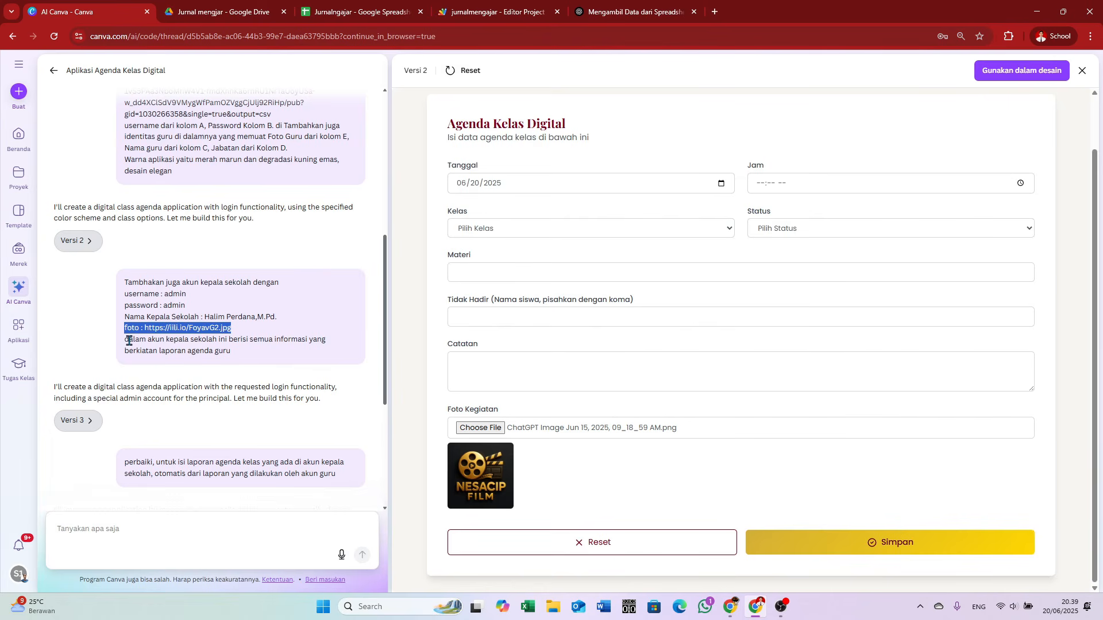
pyautogui.moveTo(126, 340); pyautogui.dragTo(273, 351)
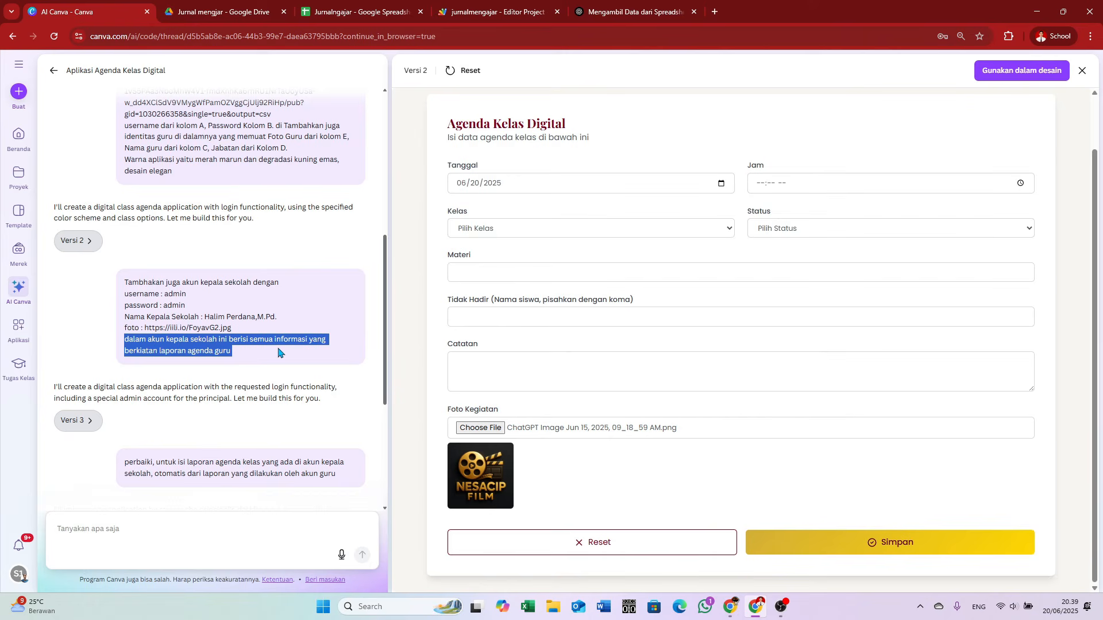
pyautogui.click(123, 344)
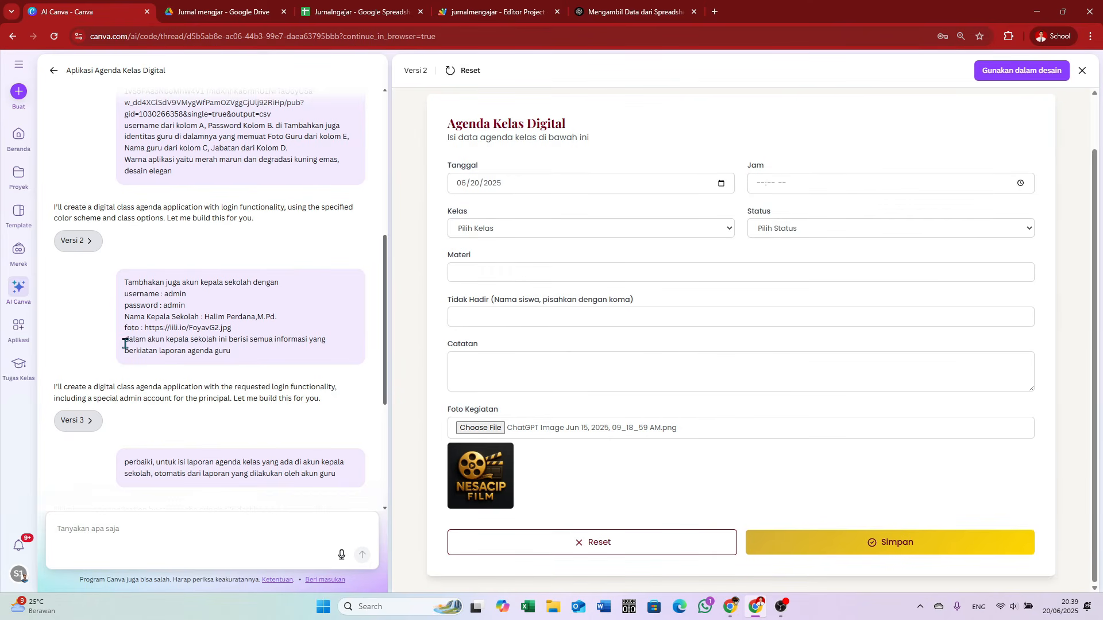
pyautogui.moveTo(124, 340); pyautogui.dragTo(301, 360)
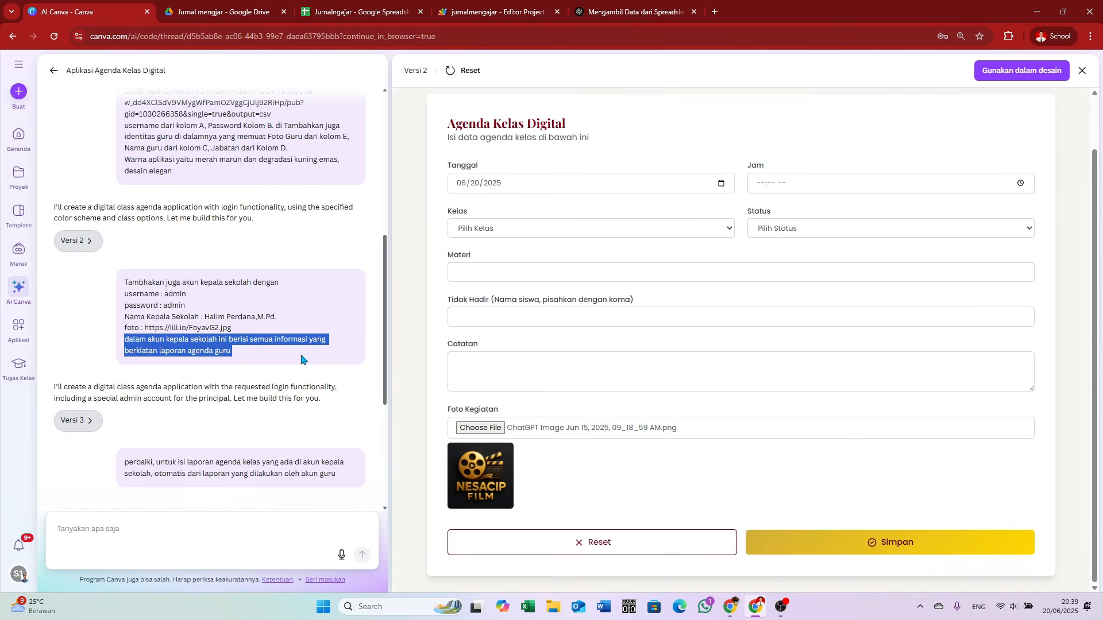
# Open Version 3, log out of the teacher account and log in as admin with the principal's password.
pyautogui.click(80, 422)
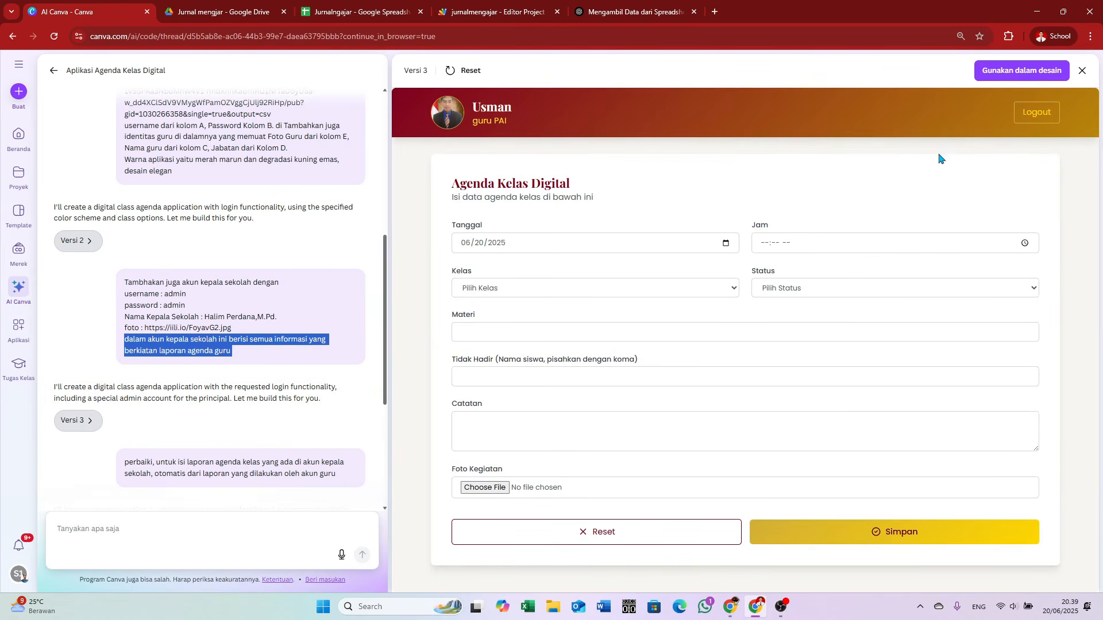
pyautogui.click(72, 422)
pyautogui.click(1030, 114)
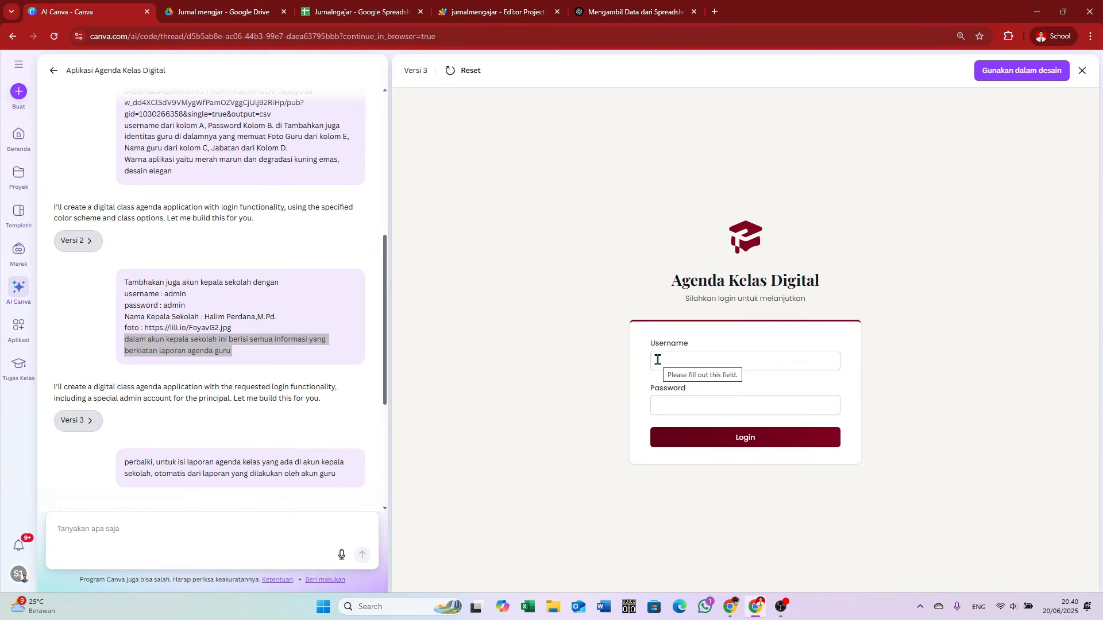
pyautogui.click(657, 359)
pyautogui.click(751, 411)
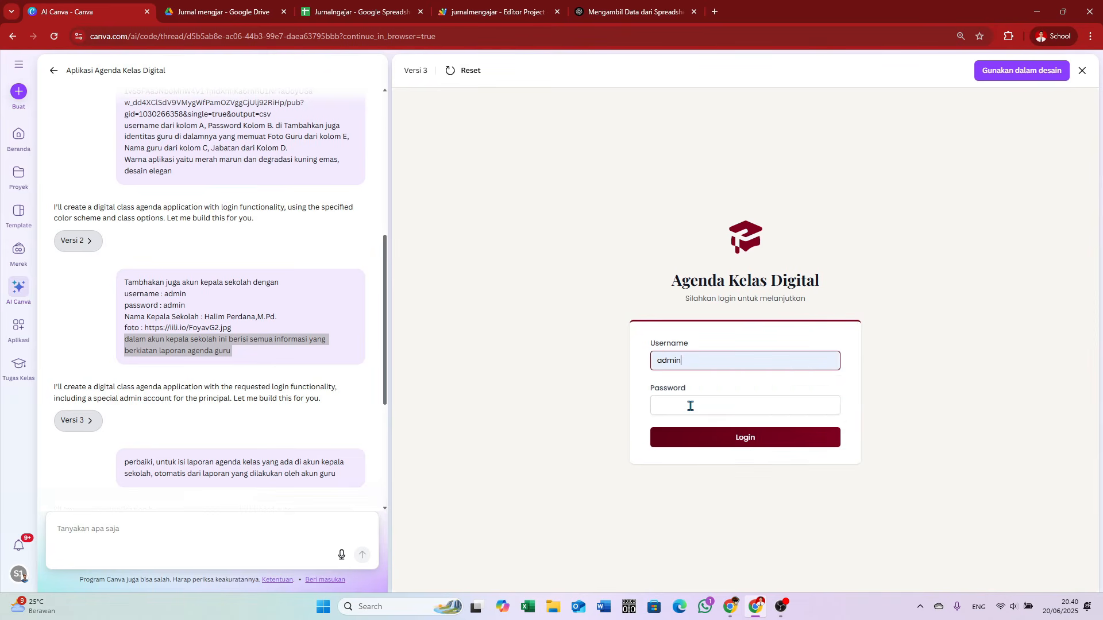
pyautogui.click(686, 407)
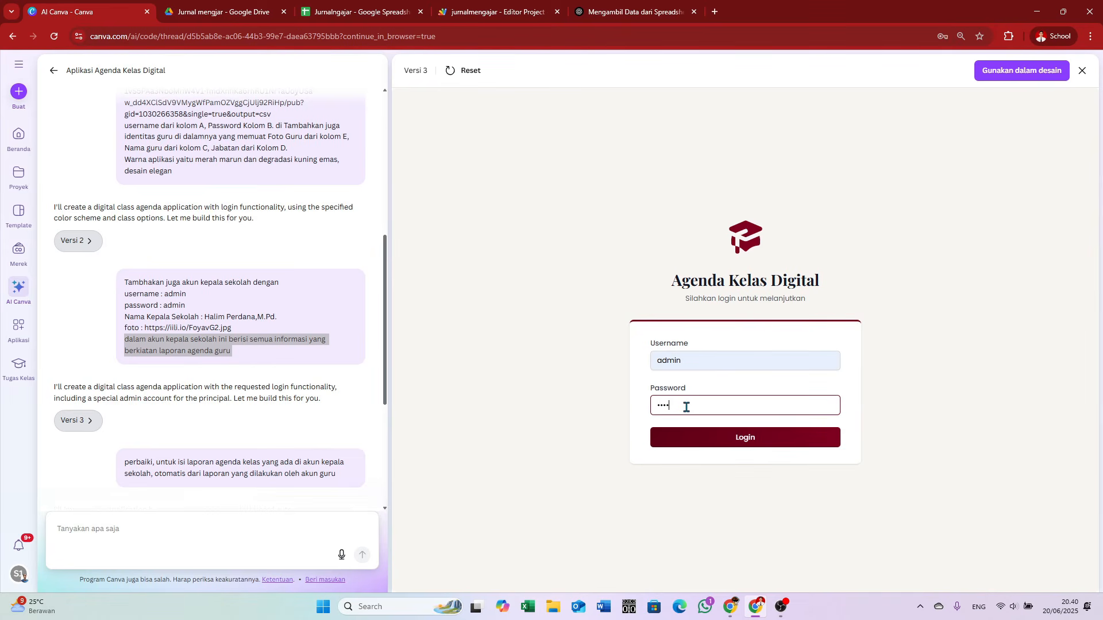
pyautogui.click(753, 442)
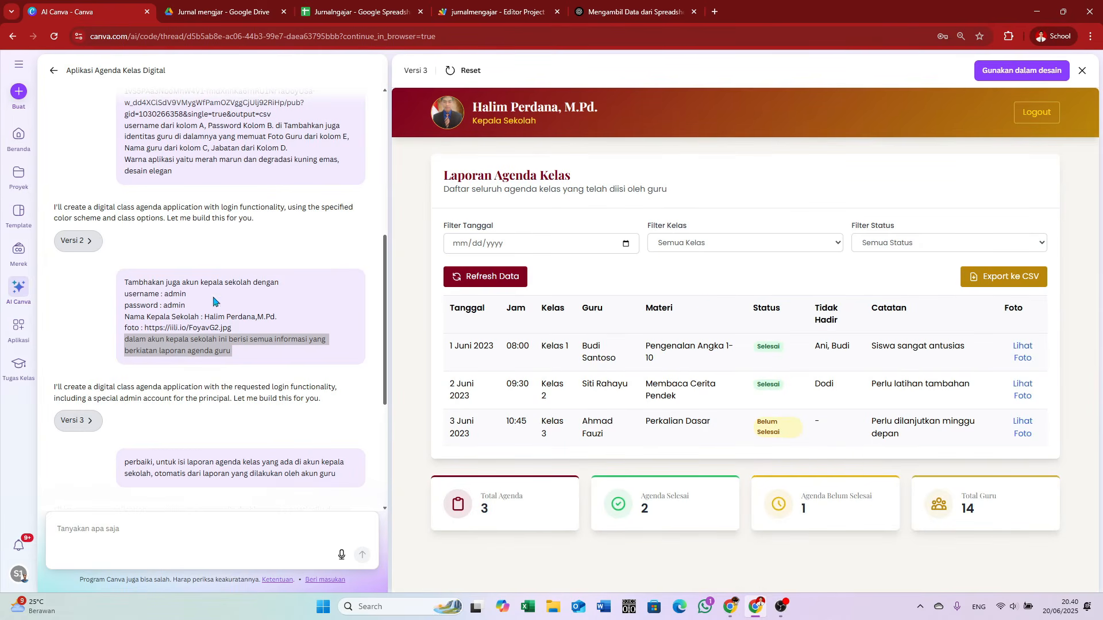
# Reopen Version 2 of the app and log out of the teacher account.
pyautogui.click(84, 244)
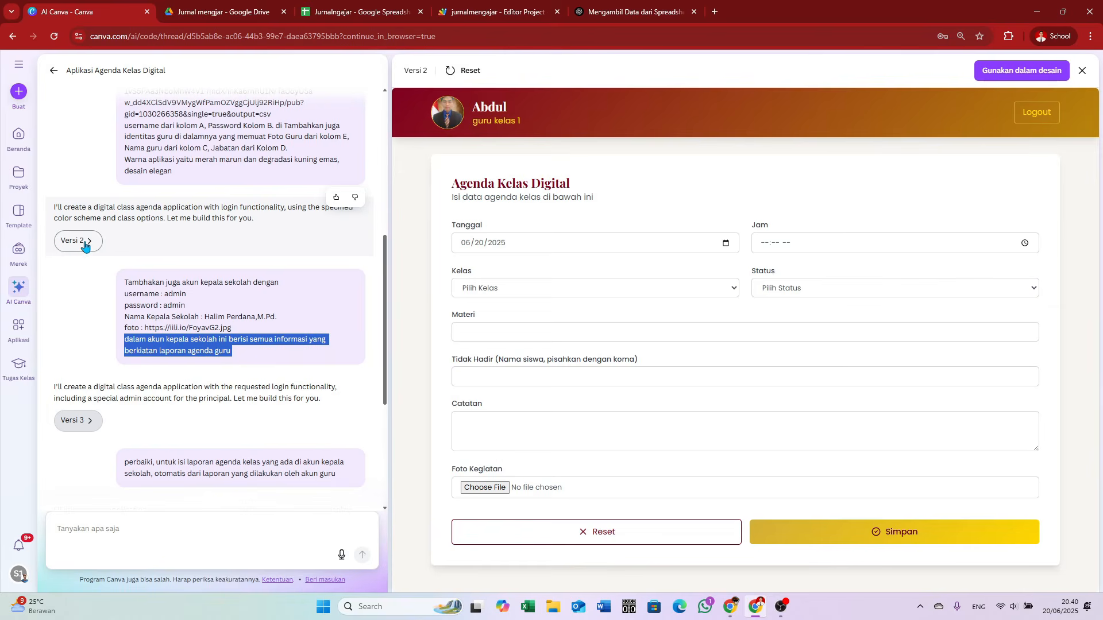
pyautogui.click(1024, 117)
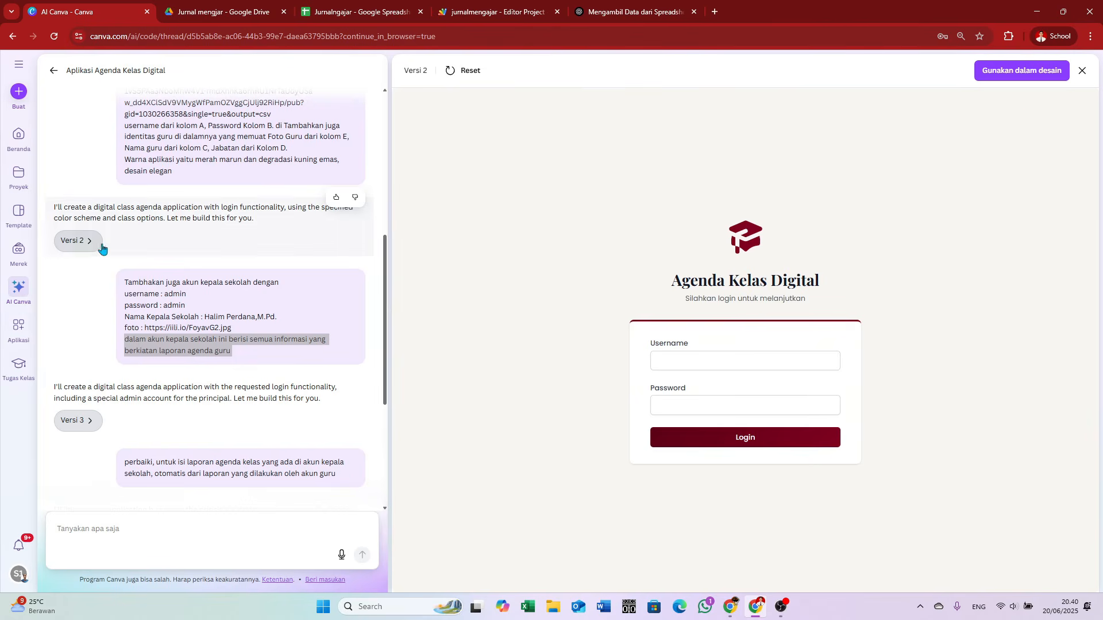
pyautogui.click(83, 244)
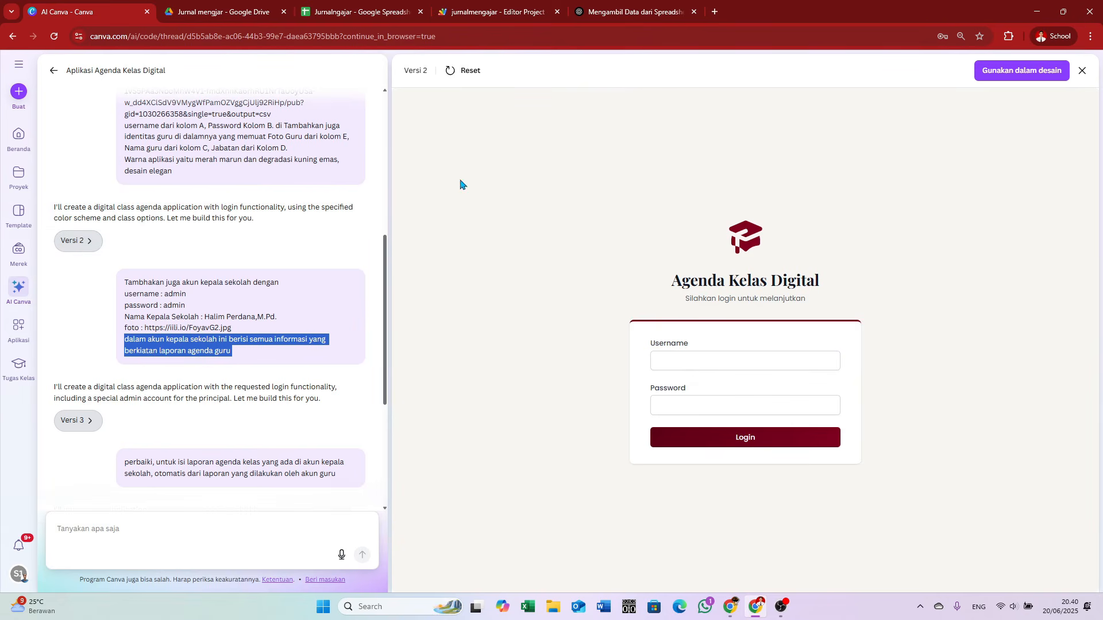
# Switch to the Jurnalngajar spreadsheet and open the JurnalMengajar sheet to examine the submitted agenda entries.
pyautogui.click(371, 14)
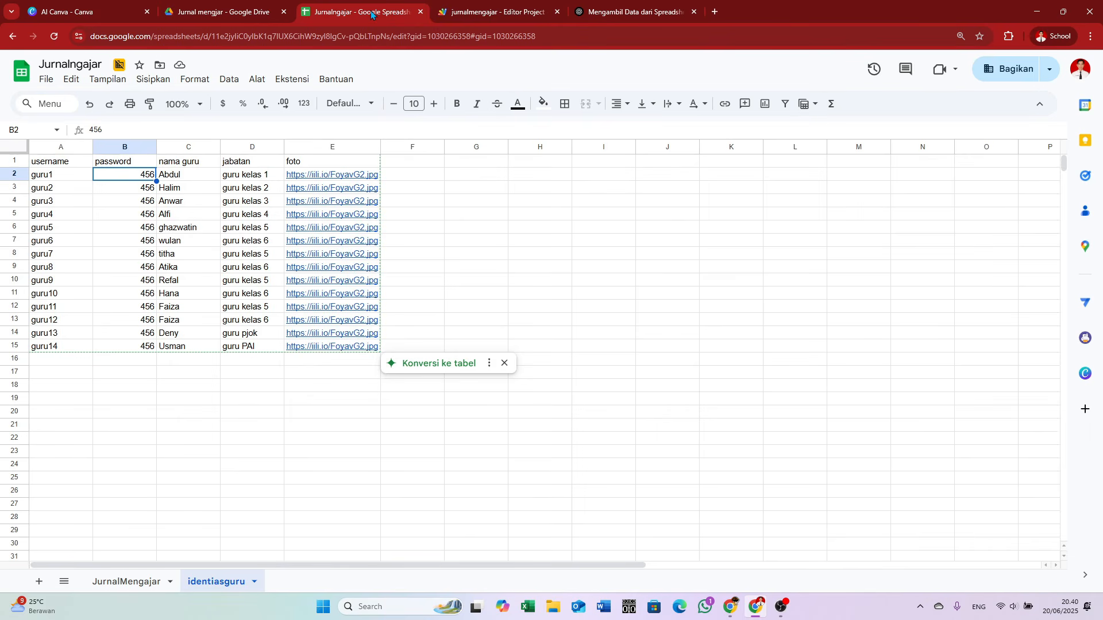
pyautogui.click(146, 582)
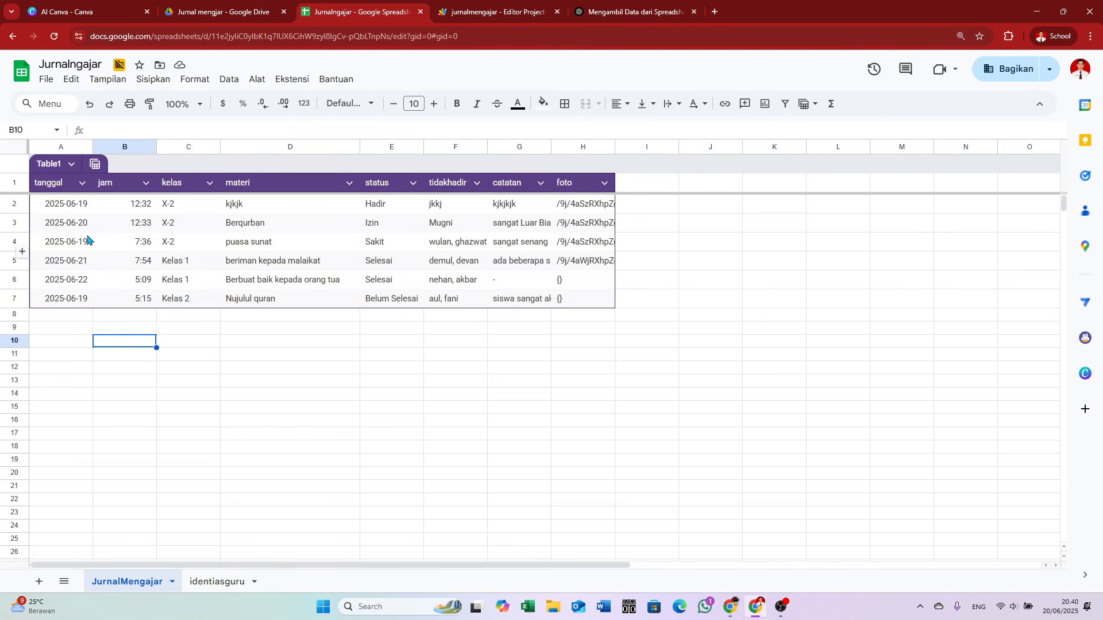
# Arrange the Jurnalngajar spreadsheet side by side with the other browser window and bring up the Canva AI app there.
pyautogui.moveTo(366, 13); pyautogui.dragTo(472, 51)
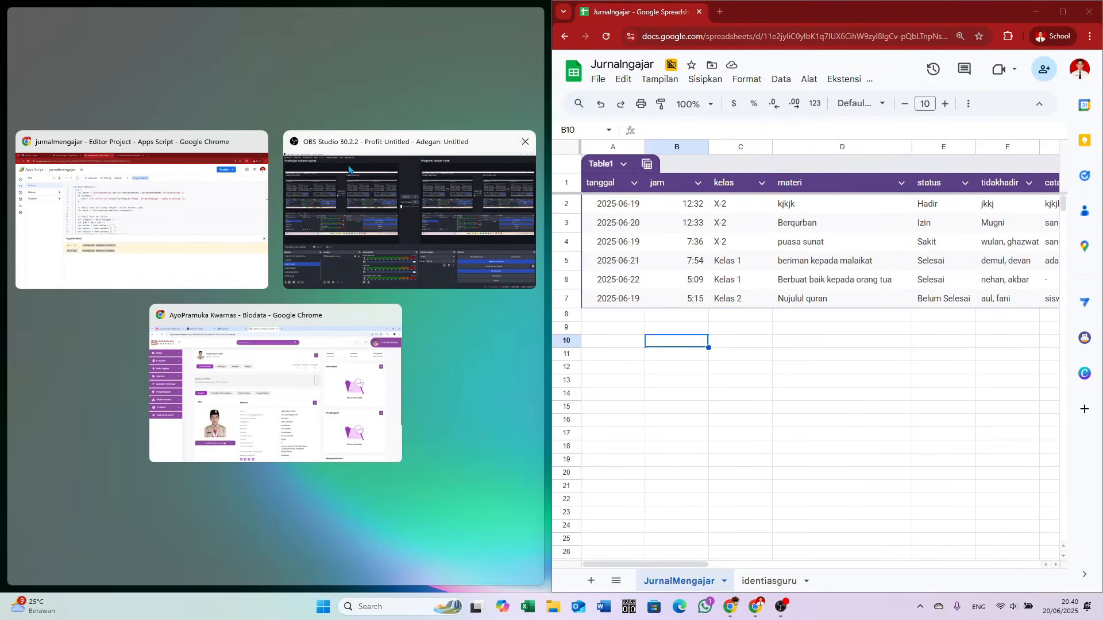
pyautogui.click(174, 214)
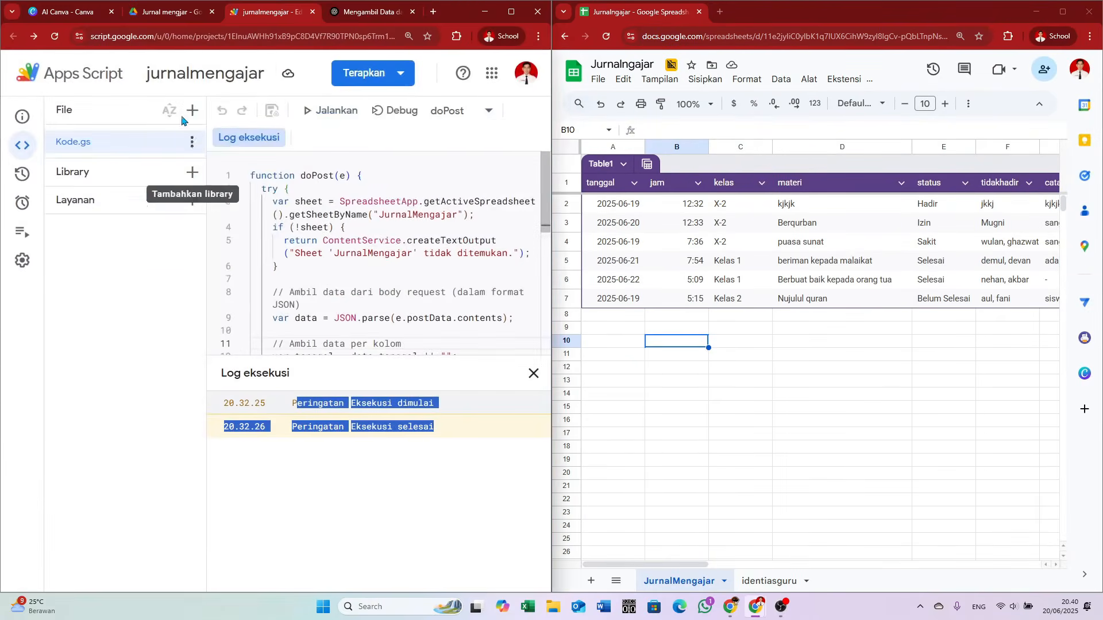
pyautogui.click(88, 17)
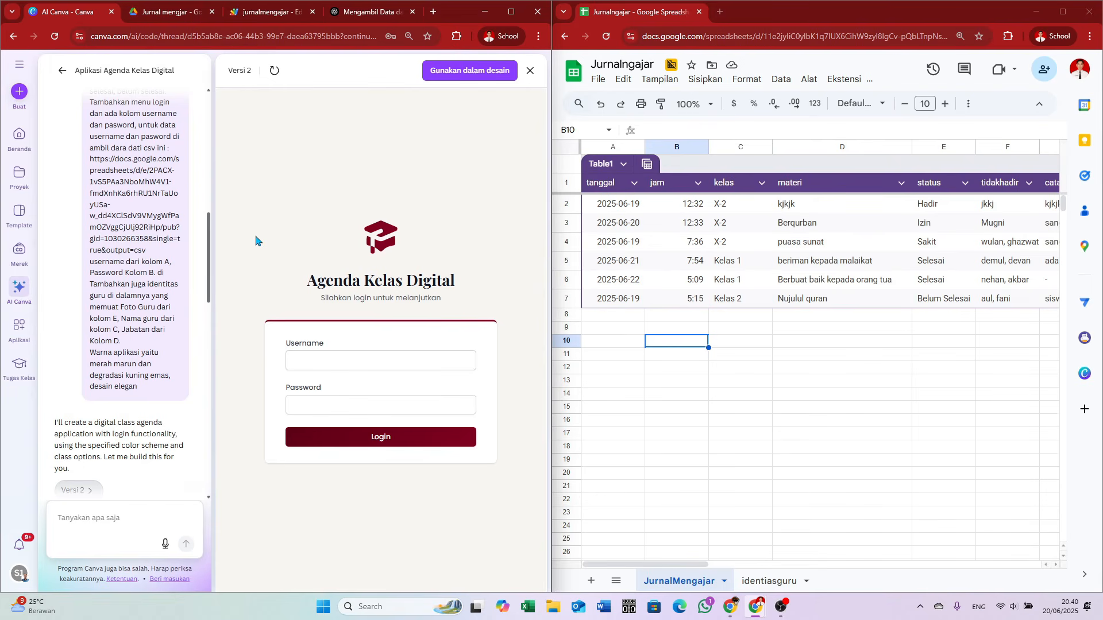
# Log in to the Agenda Kelas Digital app as guru14 with the teacher's password.
pyautogui.click(309, 363)
pyautogui.write('g')
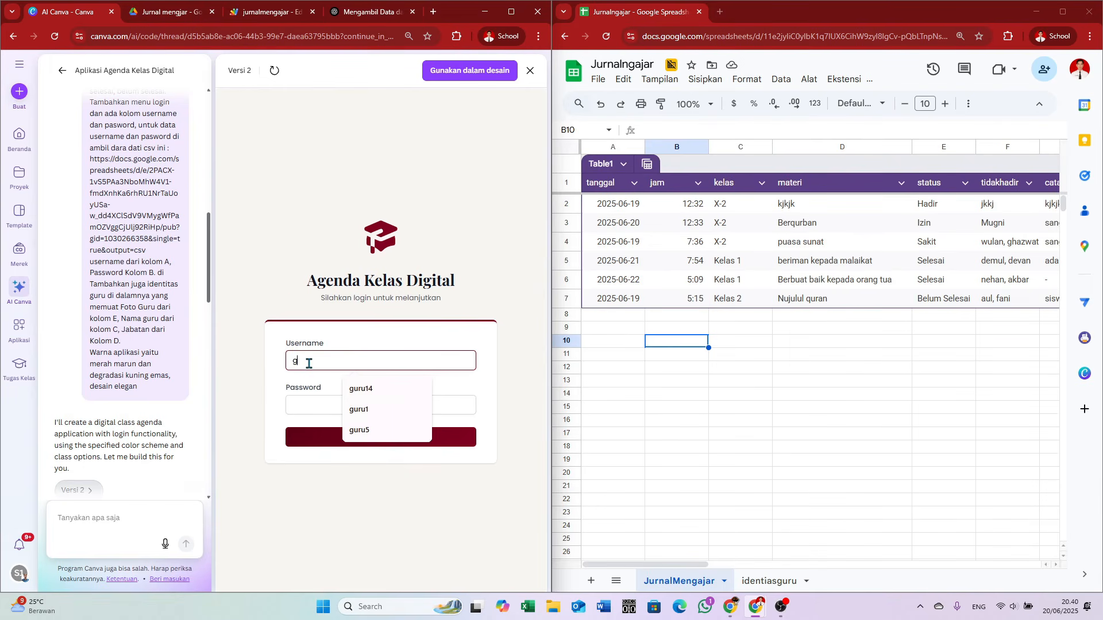
pyautogui.click(373, 389)
pyautogui.click(327, 408)
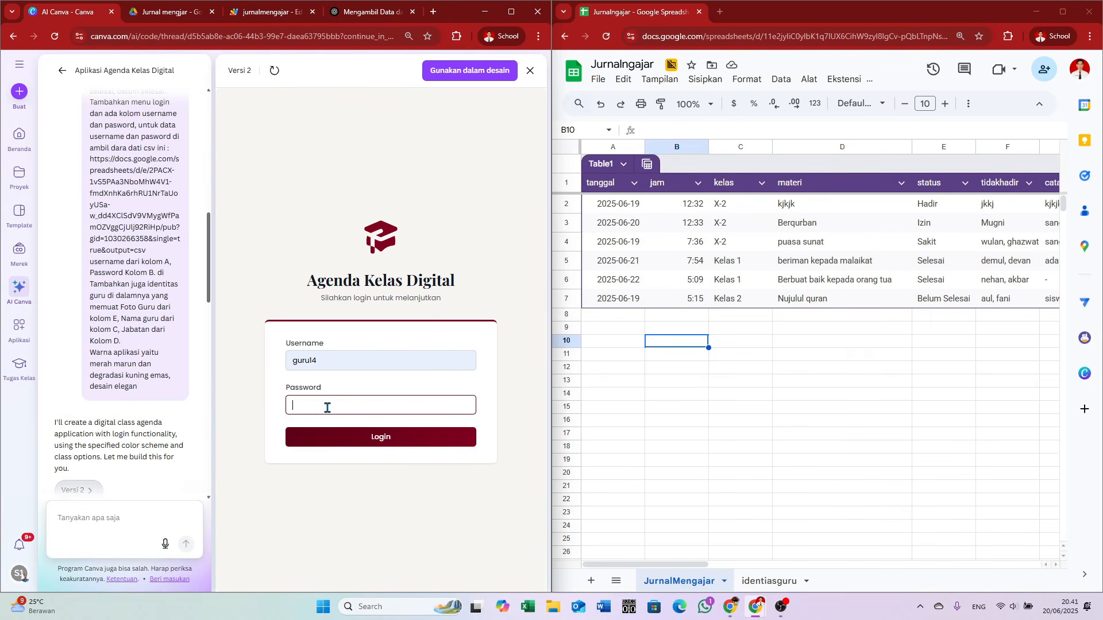
pyautogui.write('12')
pyautogui.click(383, 438)
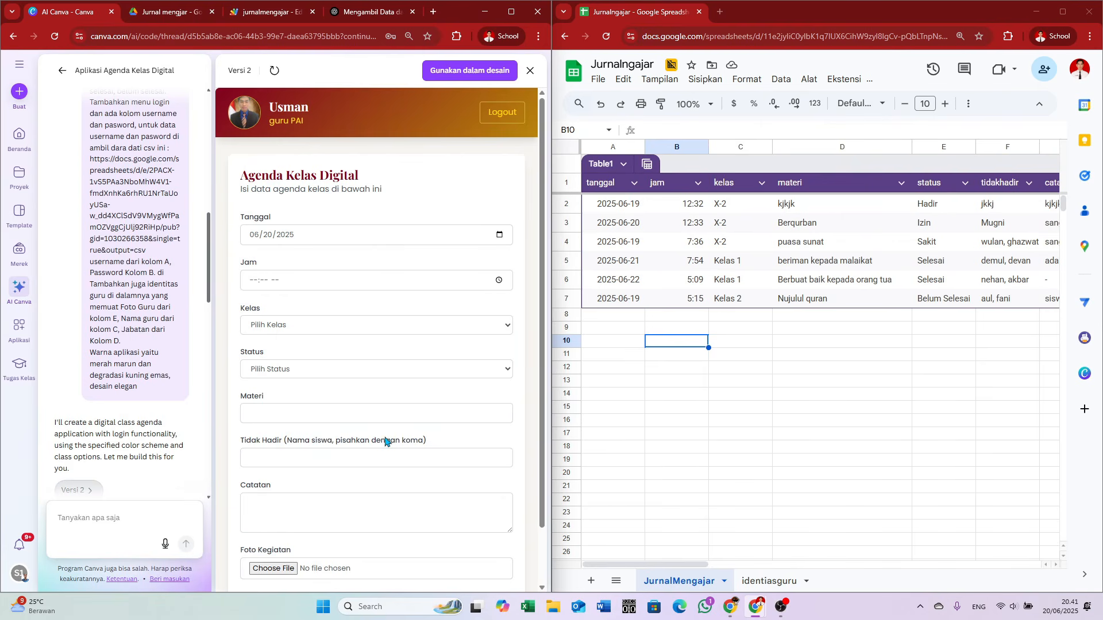
# Set the agenda entry's date to 06/20/2025 and its time to 12:45 PM.
pyautogui.click(500, 235)
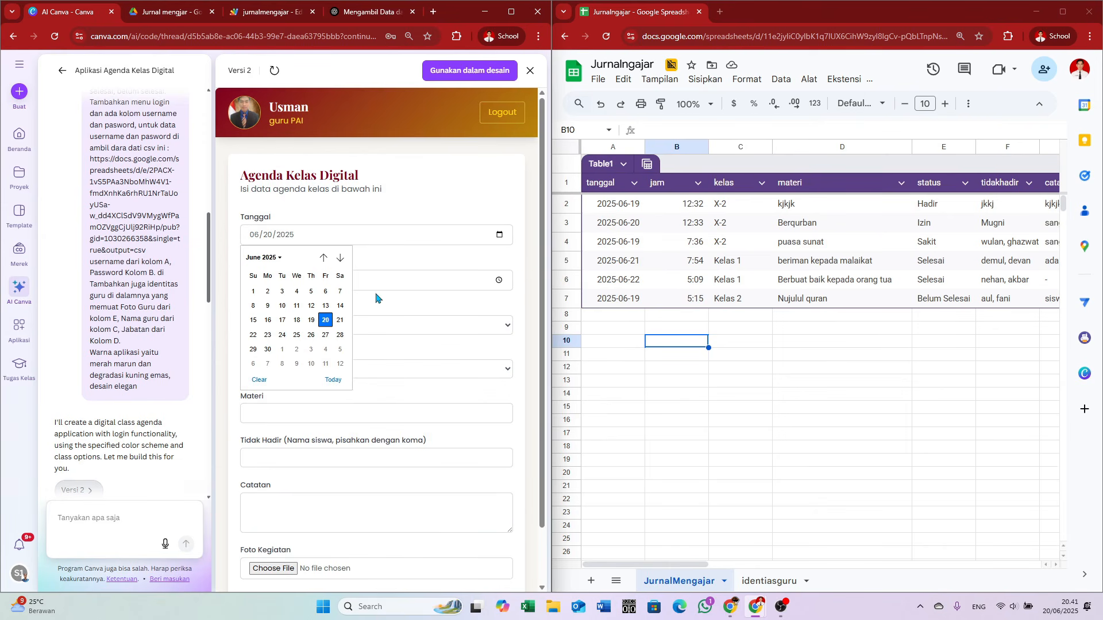
pyautogui.click(327, 320)
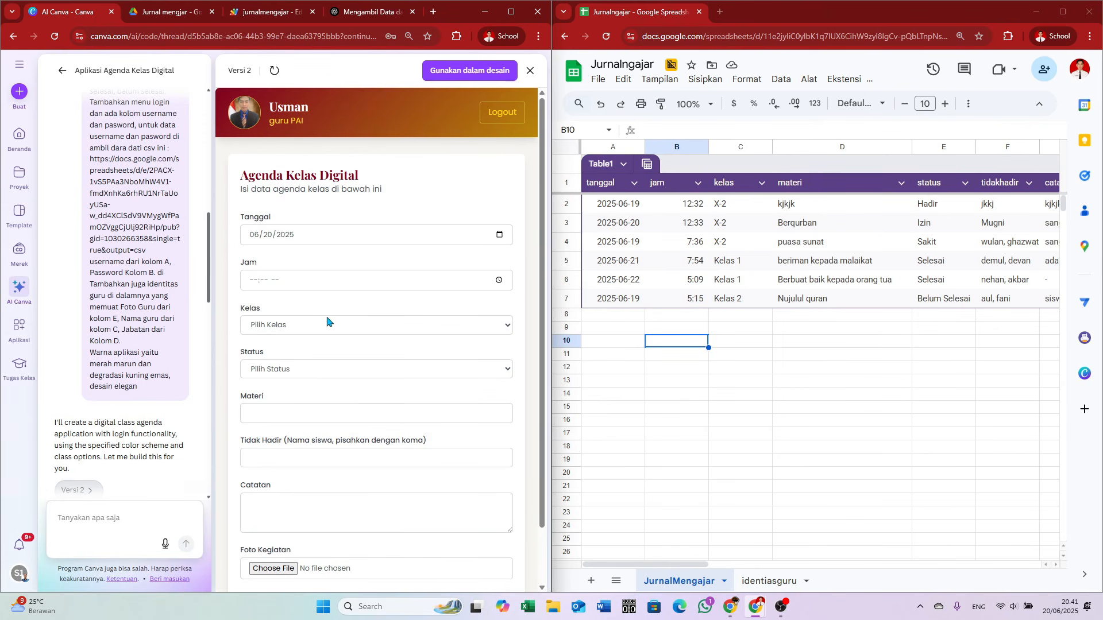
pyautogui.click(499, 281)
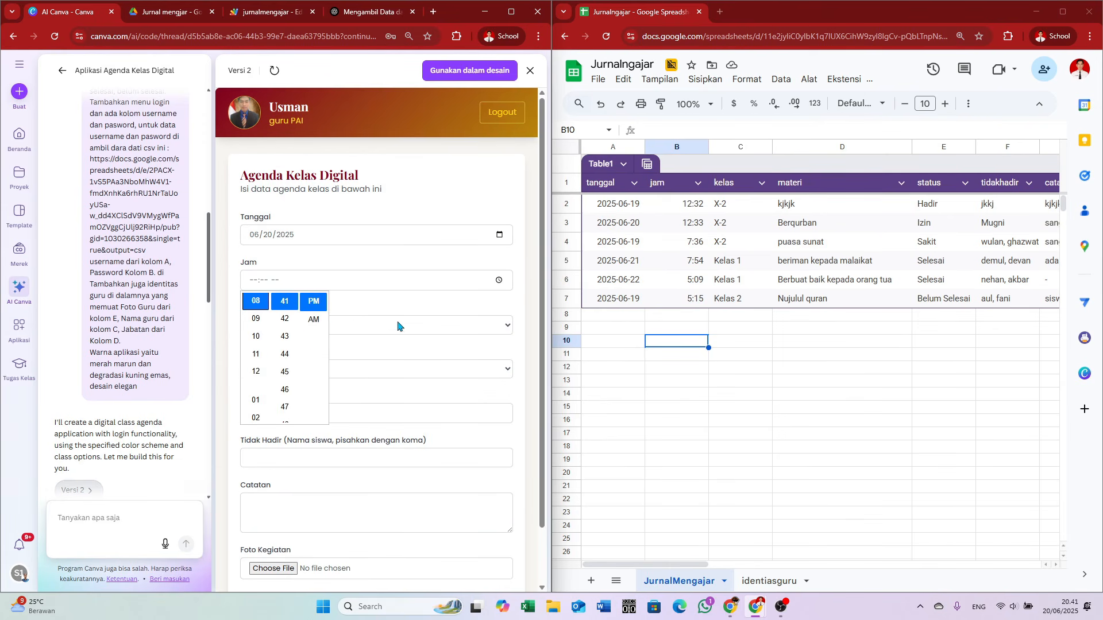
pyautogui.click(266, 368)
pyautogui.click(292, 373)
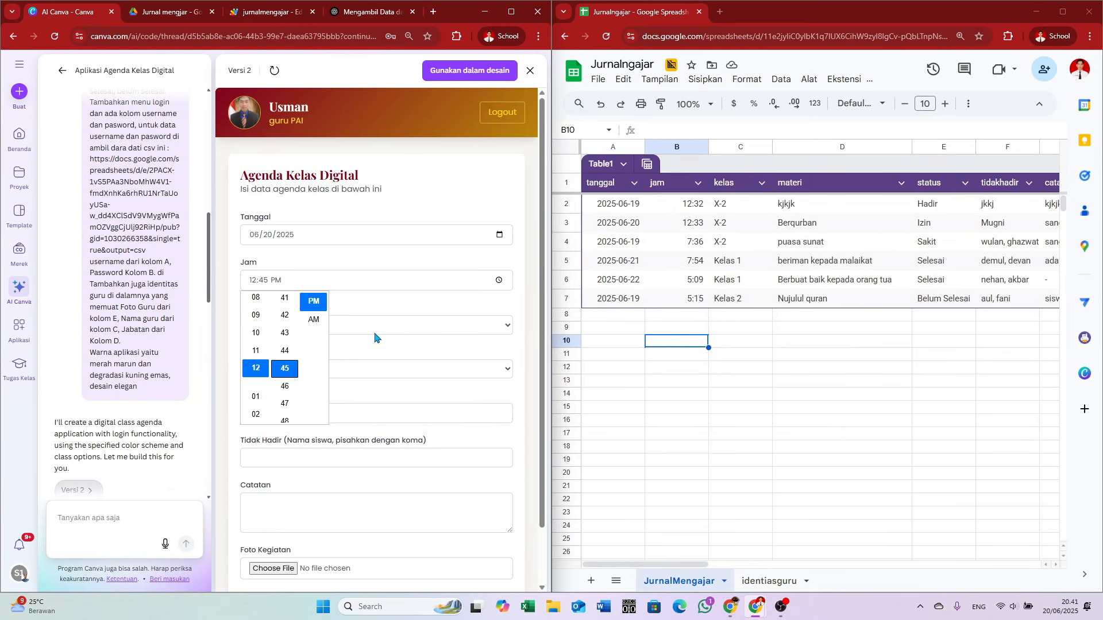
pyautogui.click(394, 304)
# Choose Kelas 2 as the class and Selesai as the status of the agenda entry.
pyautogui.click(356, 328)
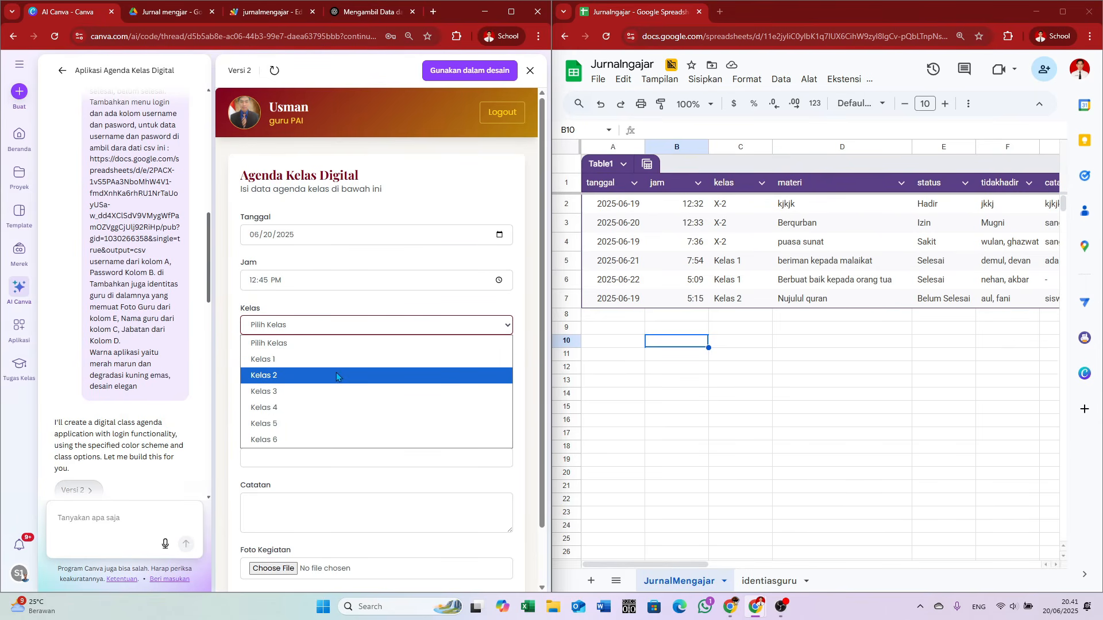
pyautogui.click(336, 375)
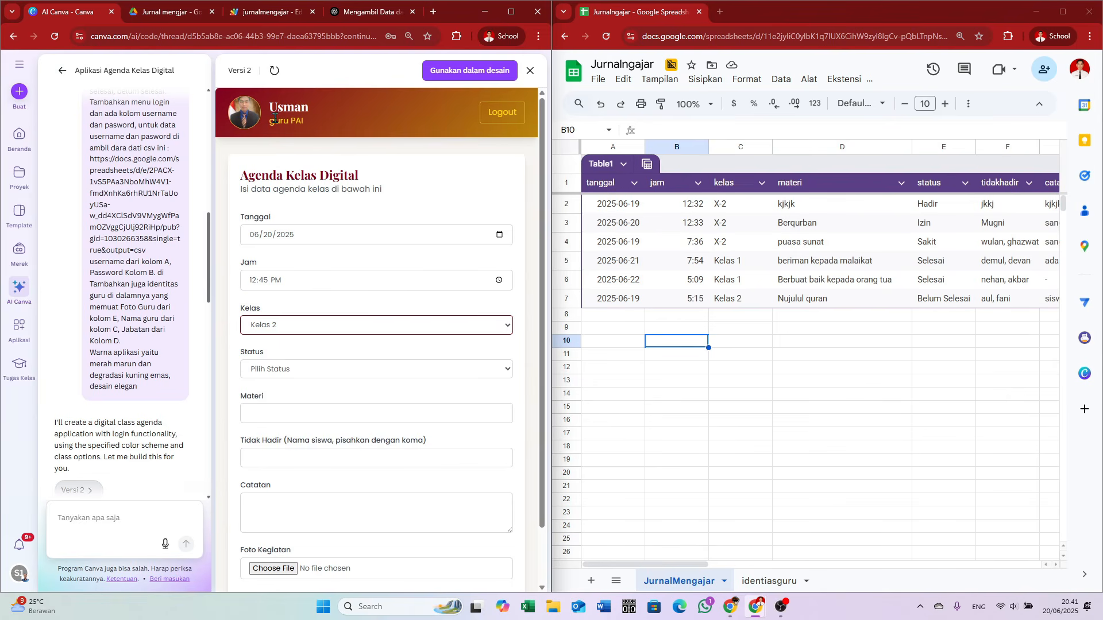
pyautogui.scroll(-1, 357, 196)
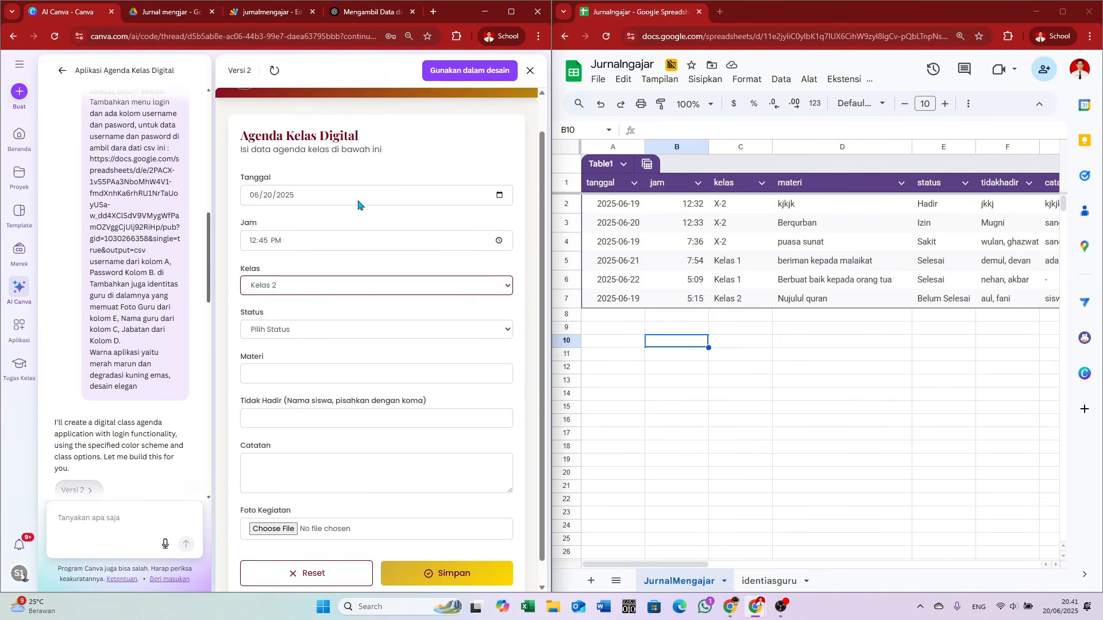
pyautogui.click(374, 309)
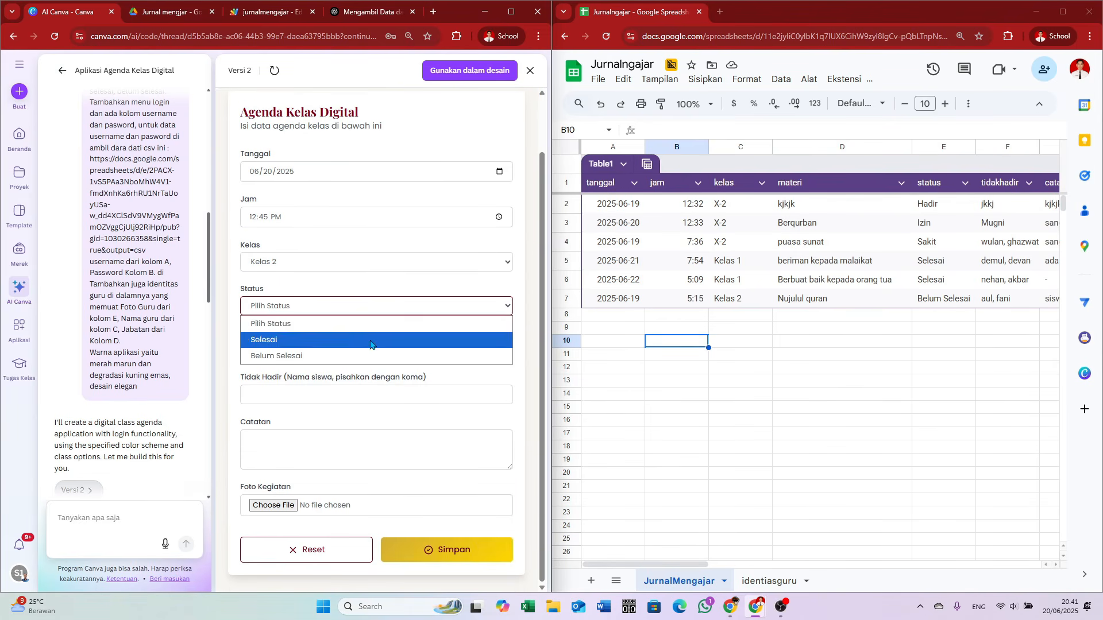
pyautogui.click(372, 341)
# Enter "Qurban dan ibadah haji" as the lesson material (Materi).
pyautogui.click(327, 354)
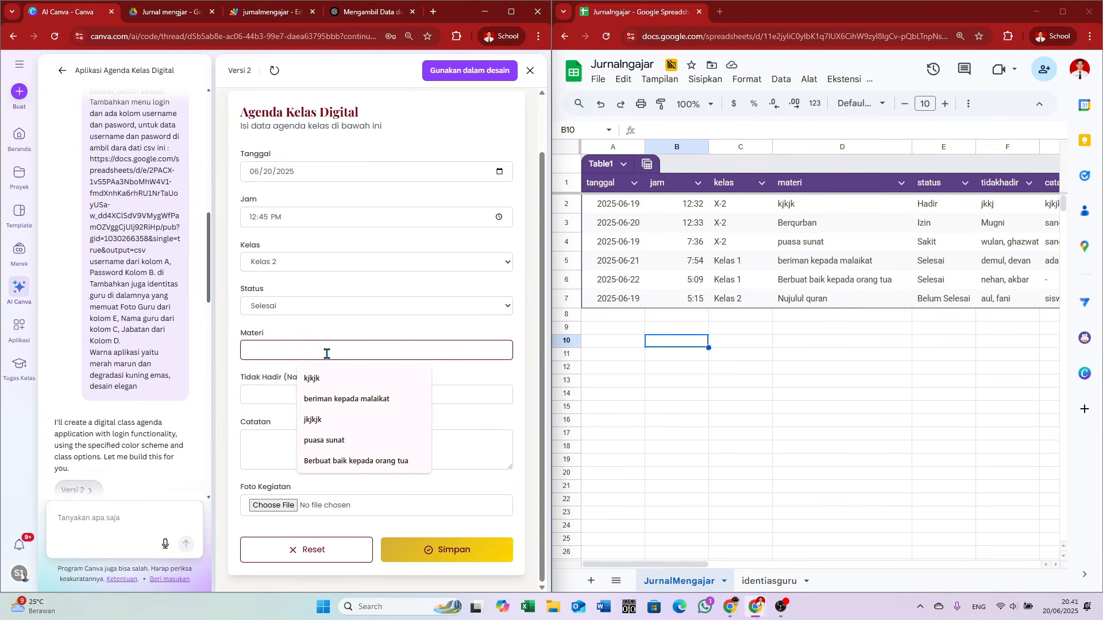
pyautogui.write('Qu')
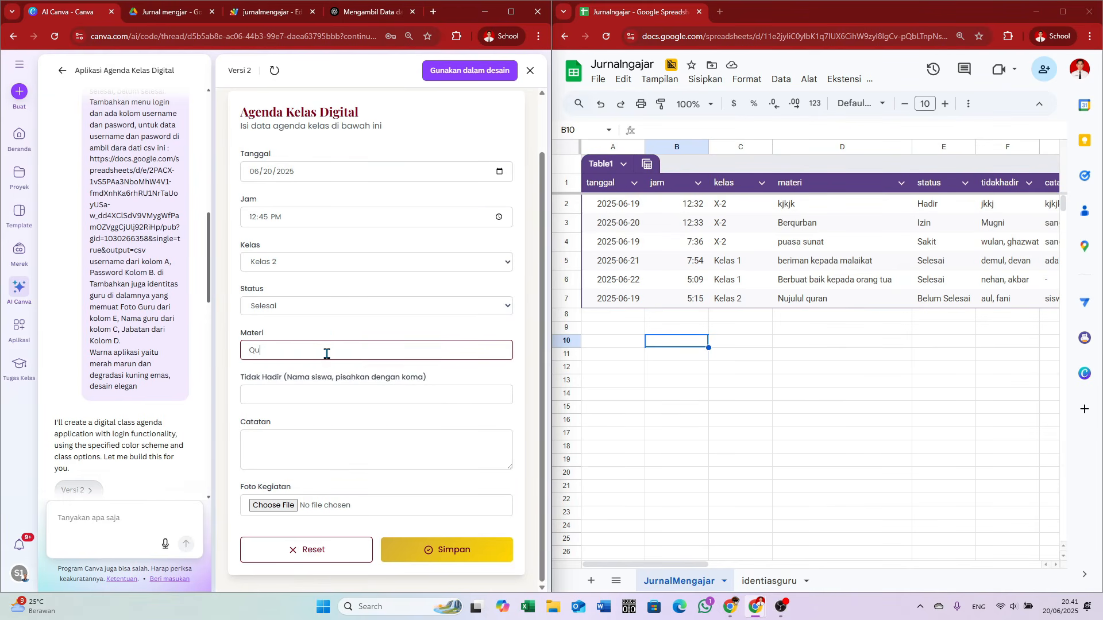
pyautogui.write('rban dan ibad')
pyautogui.press('BackSpace')
pyautogui.write('adah haji')
# Fill in the absent students' names and enter the note "minggu selanjutnya...".
pyautogui.click(333, 398)
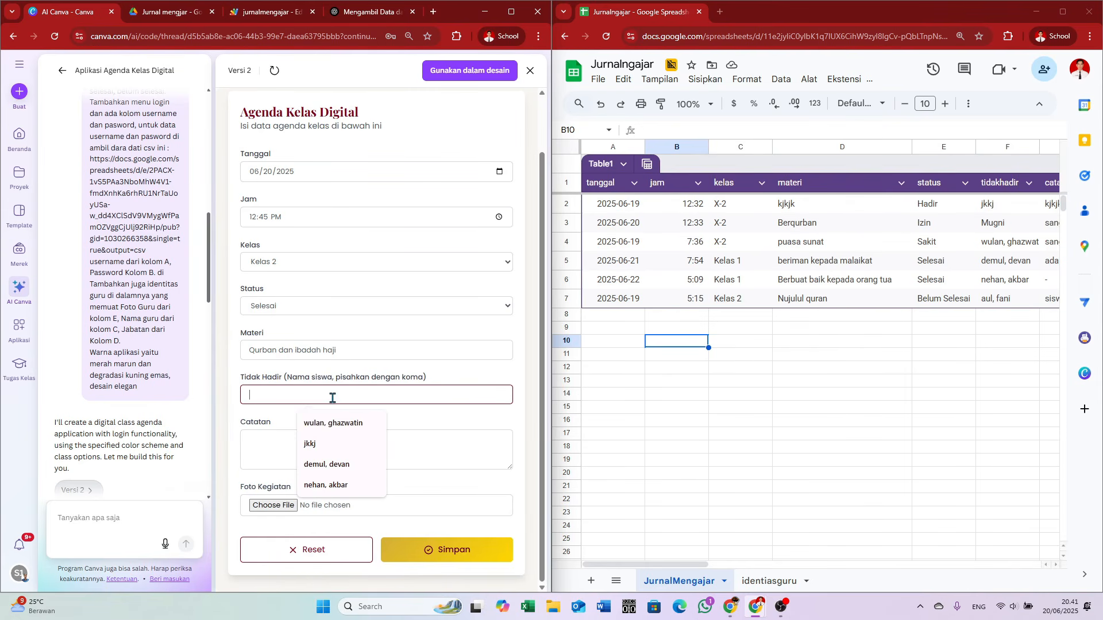
pyautogui.click(345, 424)
pyautogui.click(300, 436)
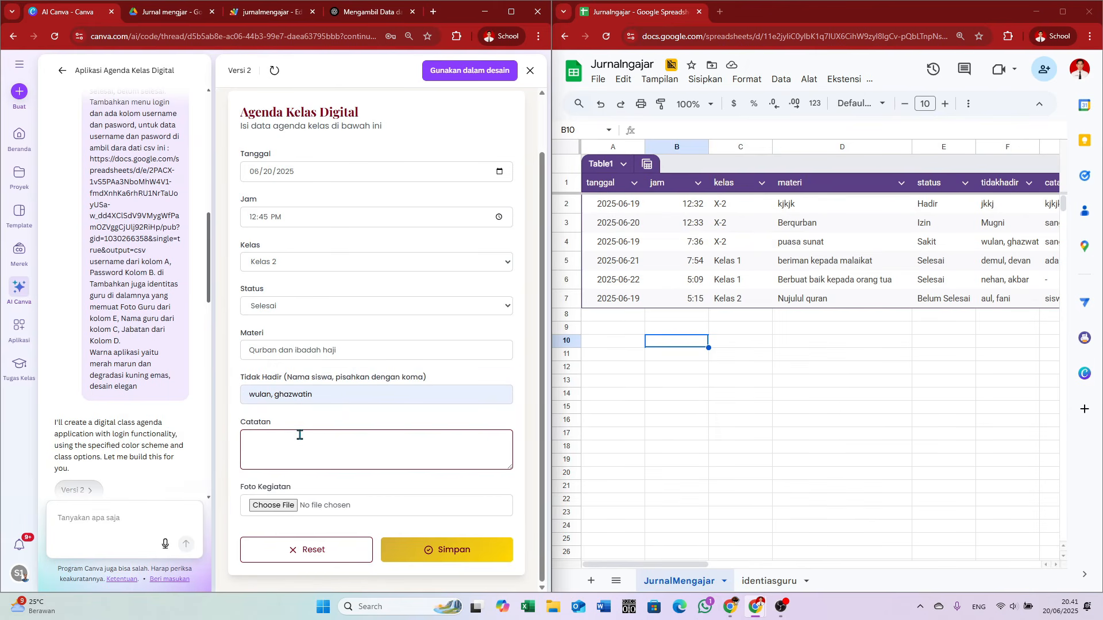
pyautogui.write('minggu selanjutnya...')
# Attach the image "ciung wanara (1)" from Downloads as the activity photo.
pyautogui.click(286, 508)
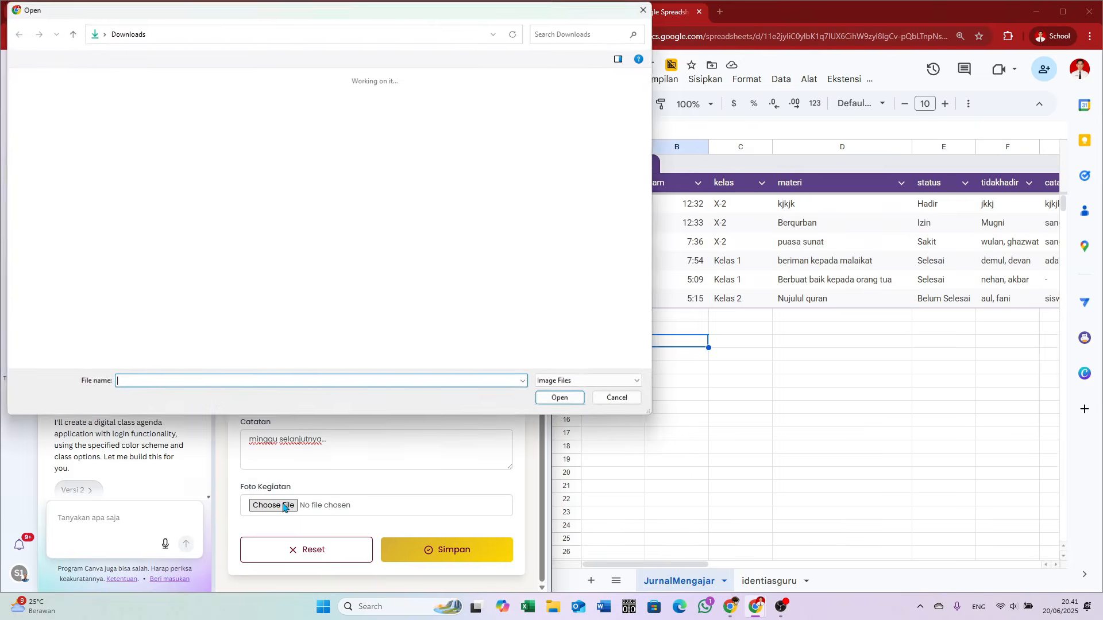
pyautogui.scroll(-2, 347, 242)
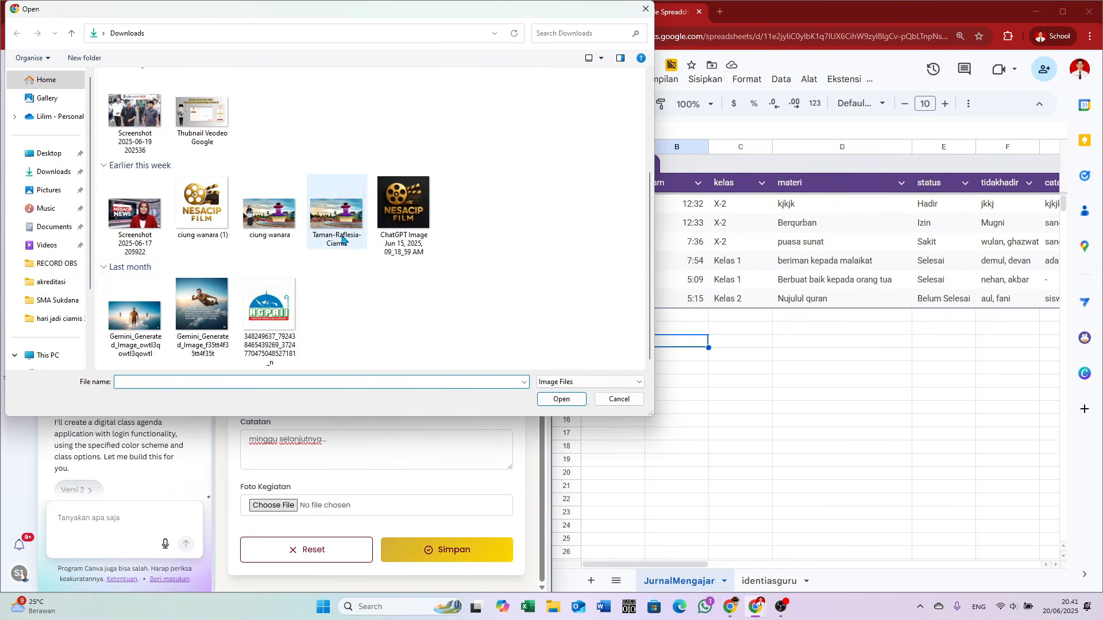
pyautogui.click(208, 221)
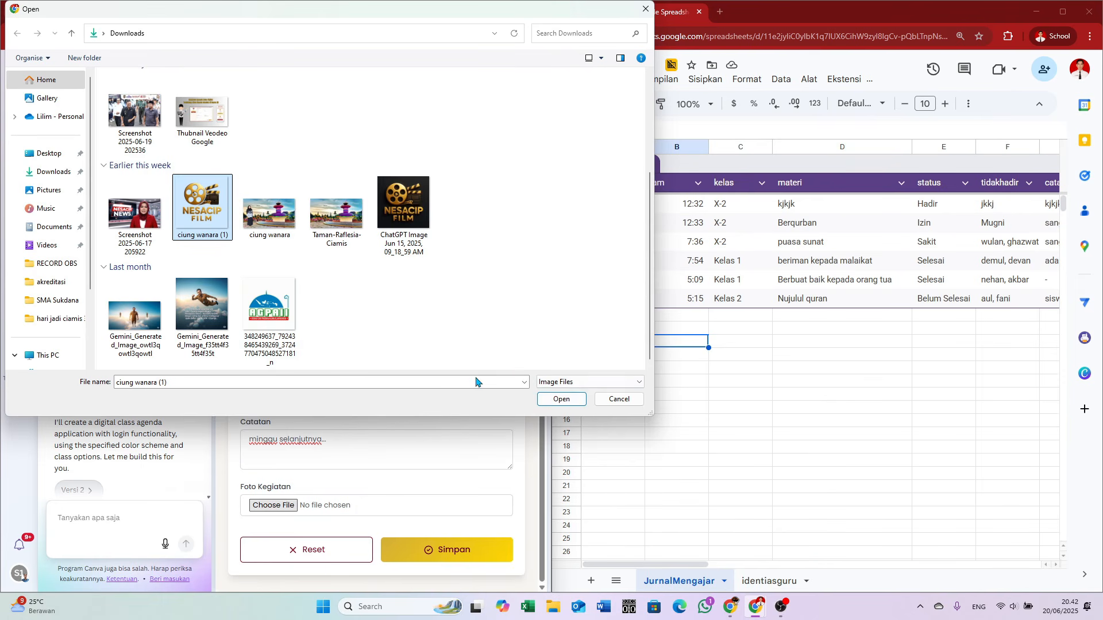
pyautogui.click(560, 400)
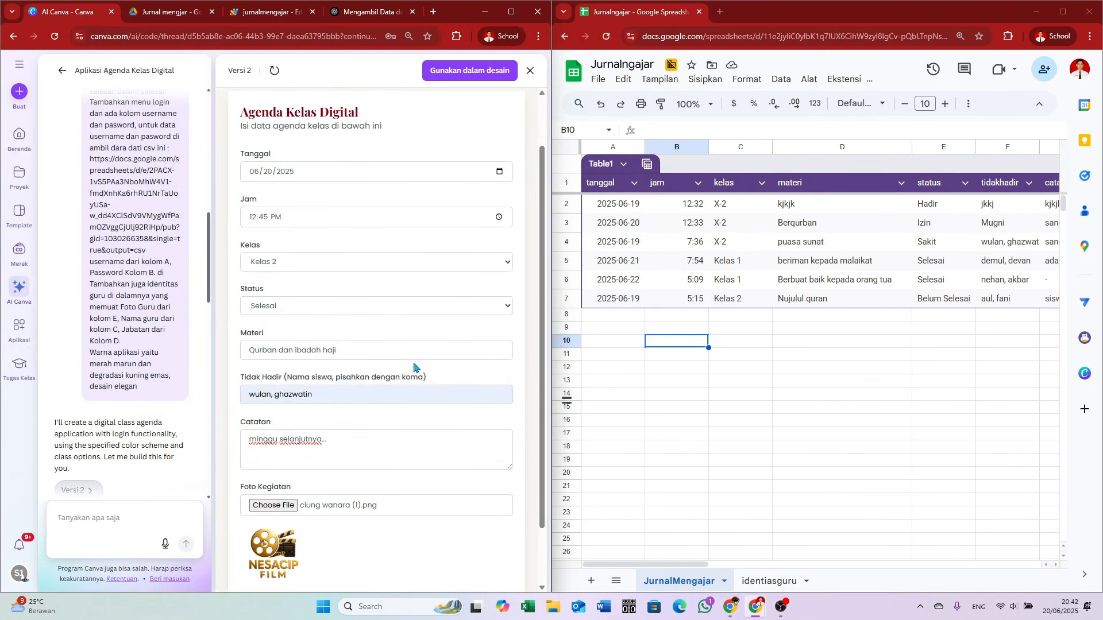
# Select cell A8 below the spreadsheet table, save the agenda entry in the app and close the confirmation.
pyautogui.scroll(-1, 442, 453)
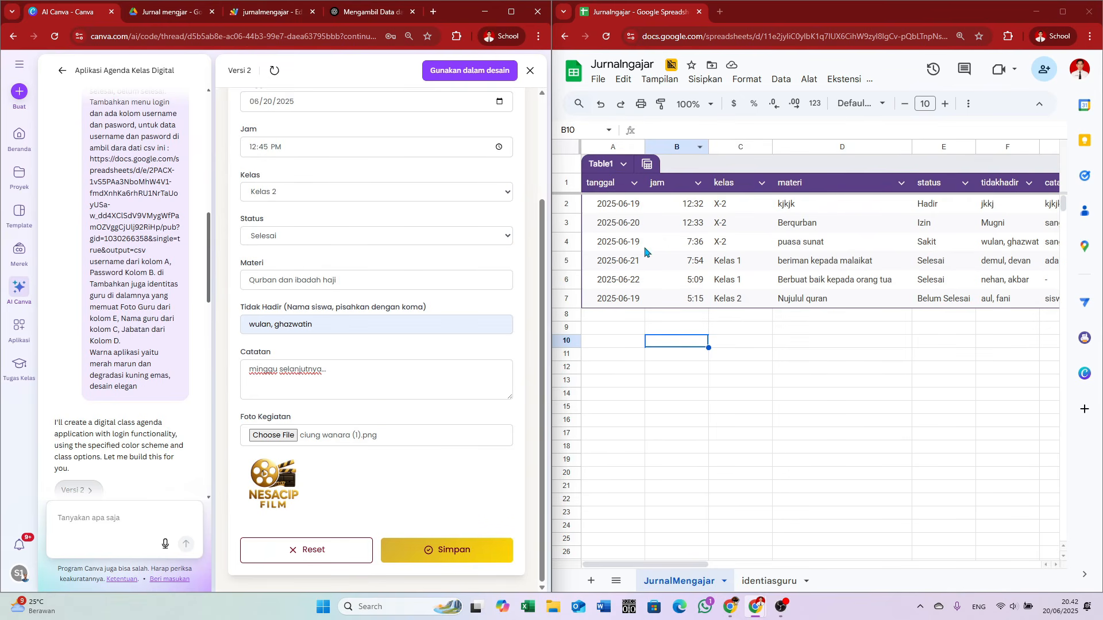
pyautogui.click(604, 330)
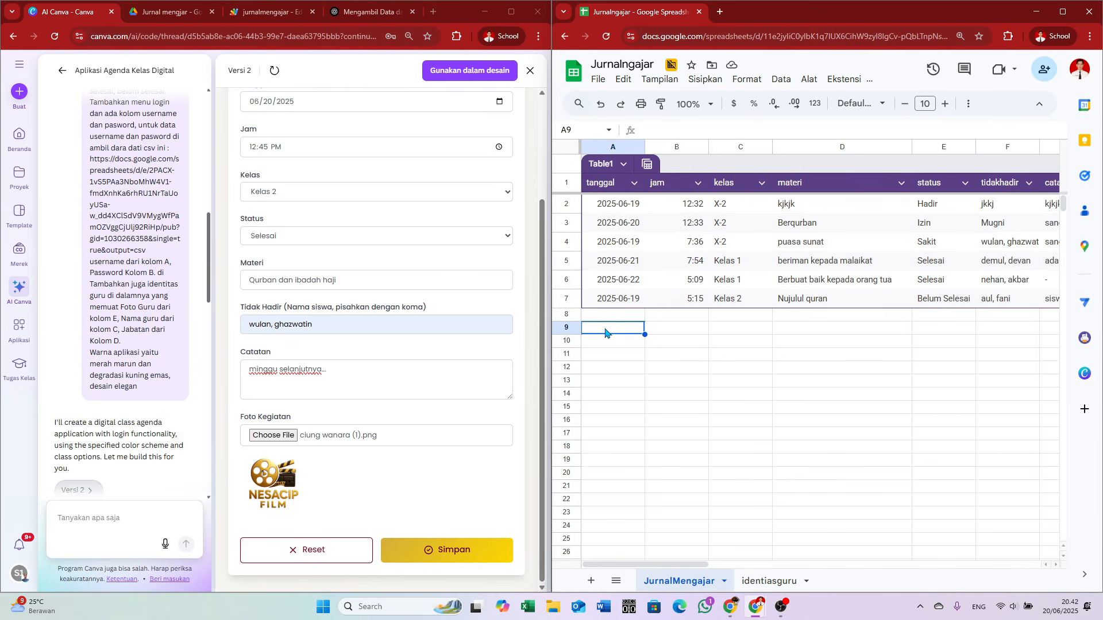
pyautogui.click(605, 320)
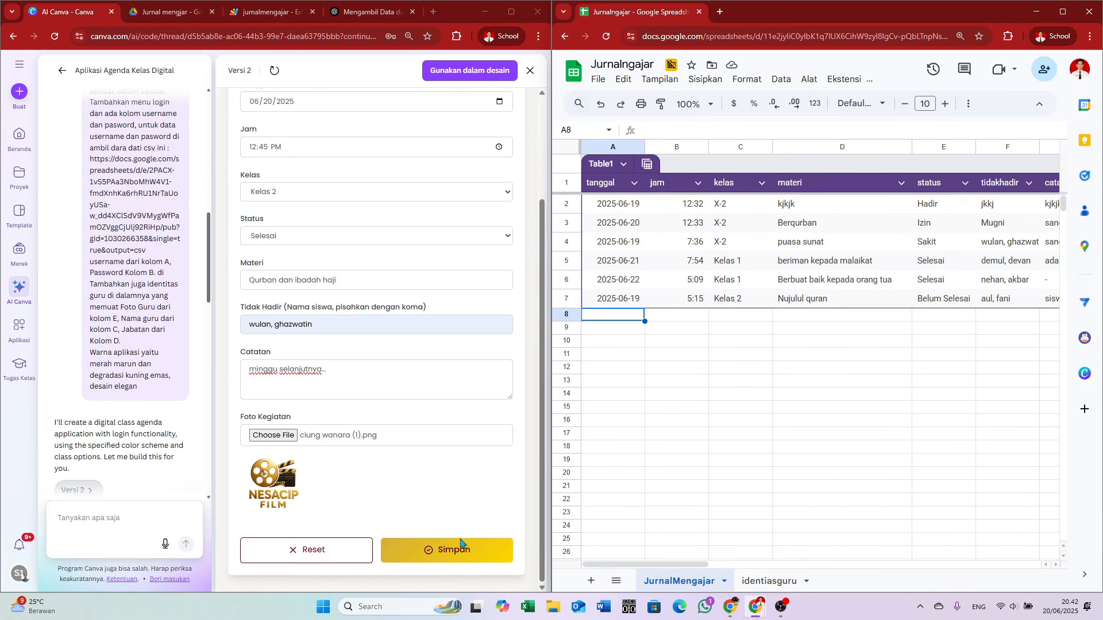
pyautogui.click(447, 554)
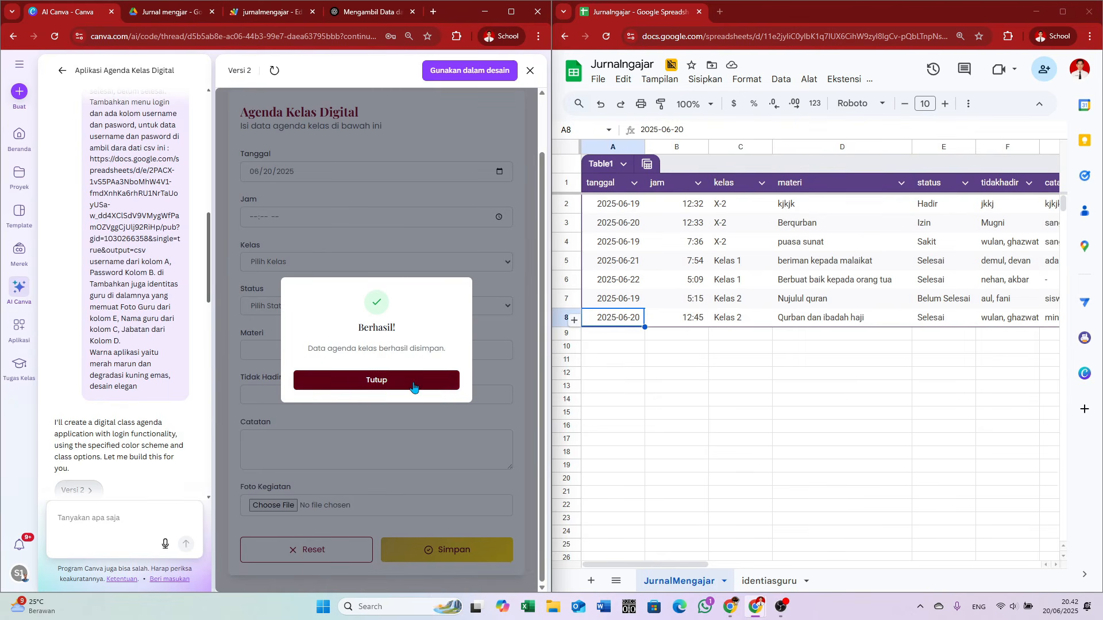
pyautogui.click(391, 385)
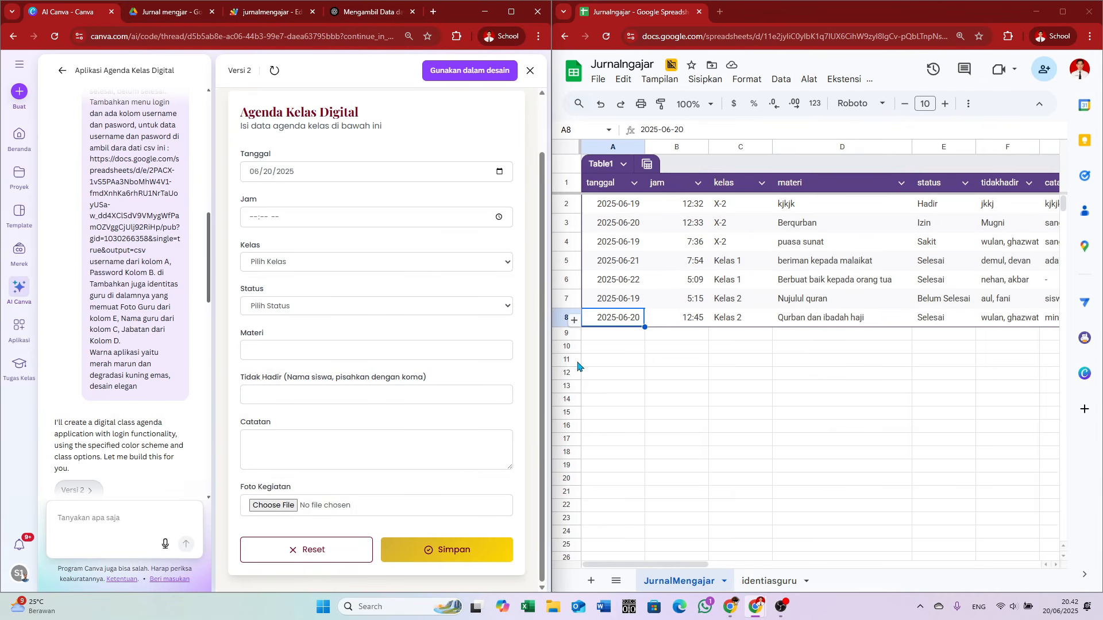
# Examine the newly submitted entry in row 8 of the JurnalMengajar sheet, from the date through the photo column.
pyautogui.click(613, 347)
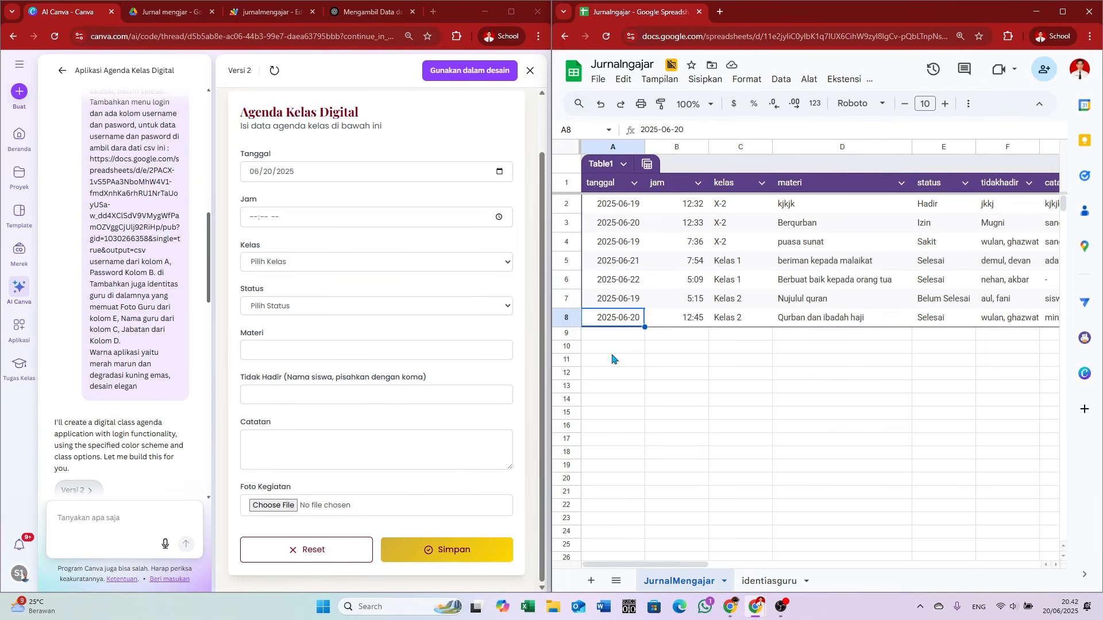
pyautogui.click(614, 320)
pyautogui.press('Right')
pyautogui.press('Right')
pyautogui.press('Right')
pyautogui.press('Right')
pyautogui.press('Right')
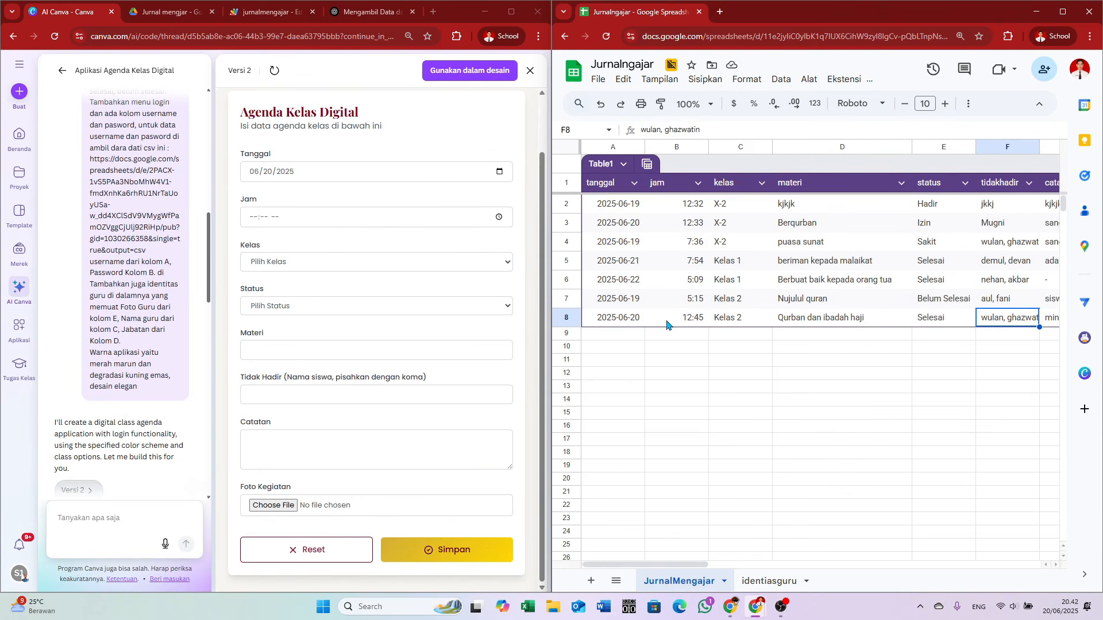
pyautogui.press('Right')
pyautogui.press('Right')
pyautogui.press('Right')
pyautogui.press('Right')
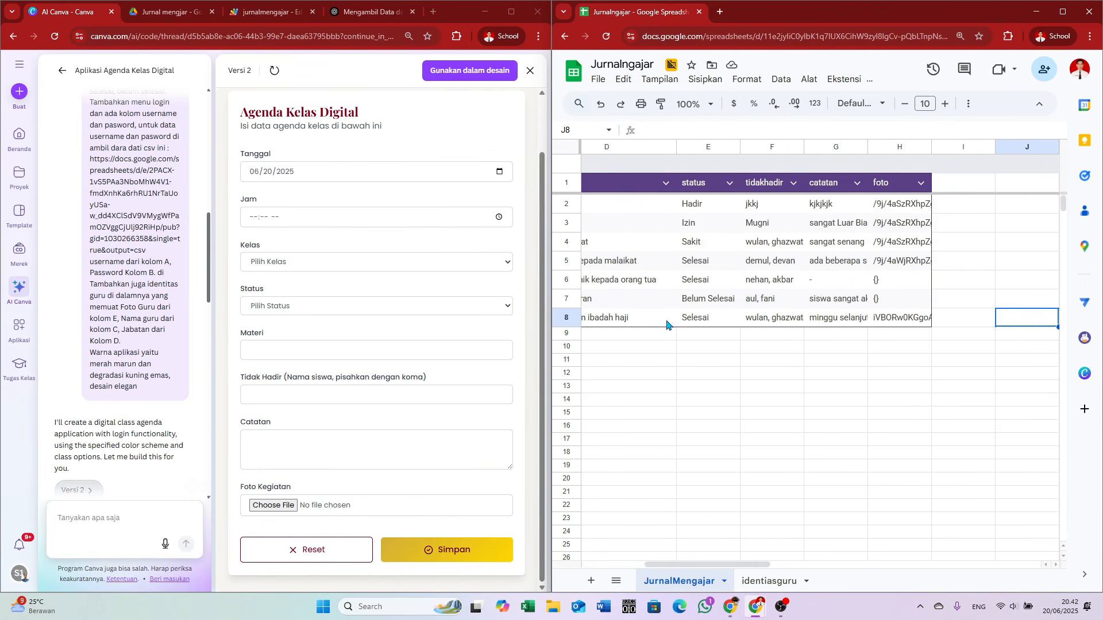
pyautogui.press('Left')
pyautogui.press('Left')
pyautogui.press('Left')
pyautogui.press('Left')
pyautogui.press('Left')
pyautogui.press('Left')
pyautogui.press('Left')
pyautogui.press('Left')
pyautogui.press('Left')
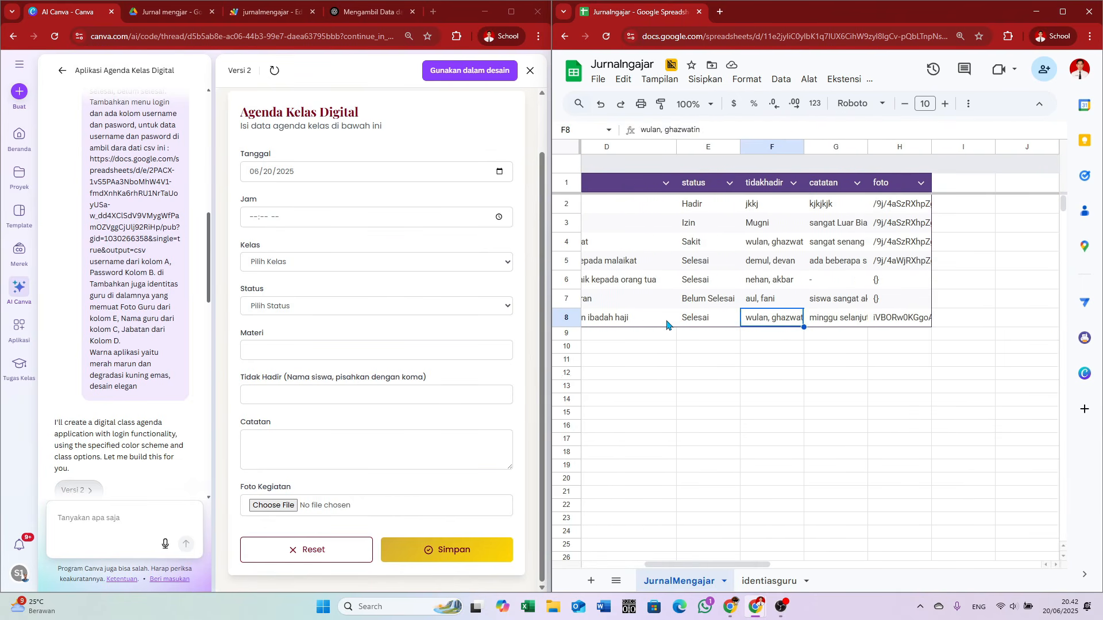